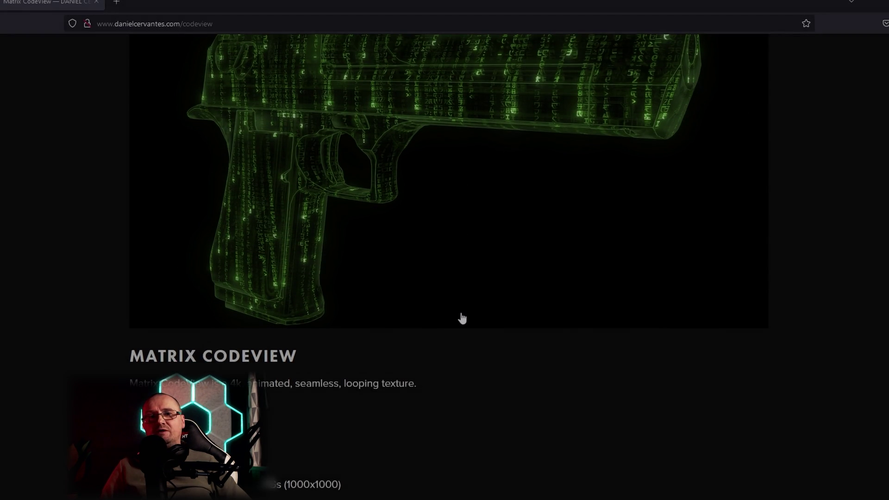
# Create a new content folder named Matrix and open it
pyautogui.scroll(-1, 462, 317)
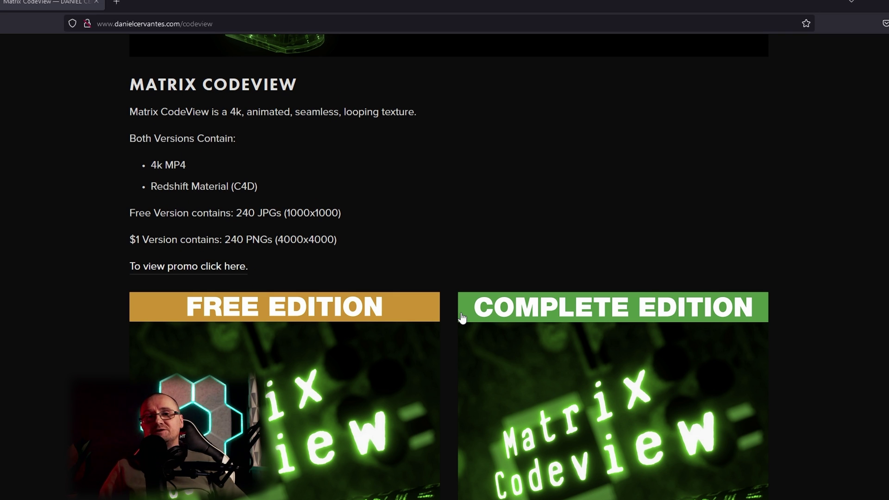
pyautogui.scroll(-3, 462, 318)
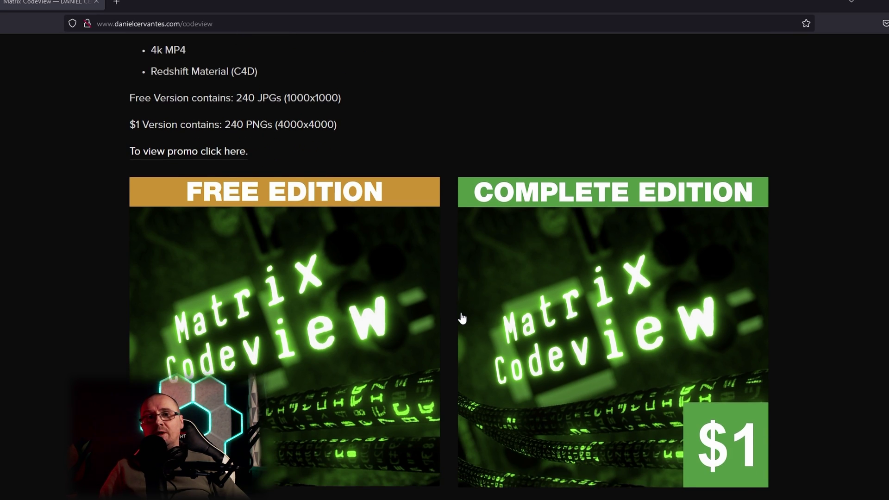
pyautogui.scroll(-2, 461, 319)
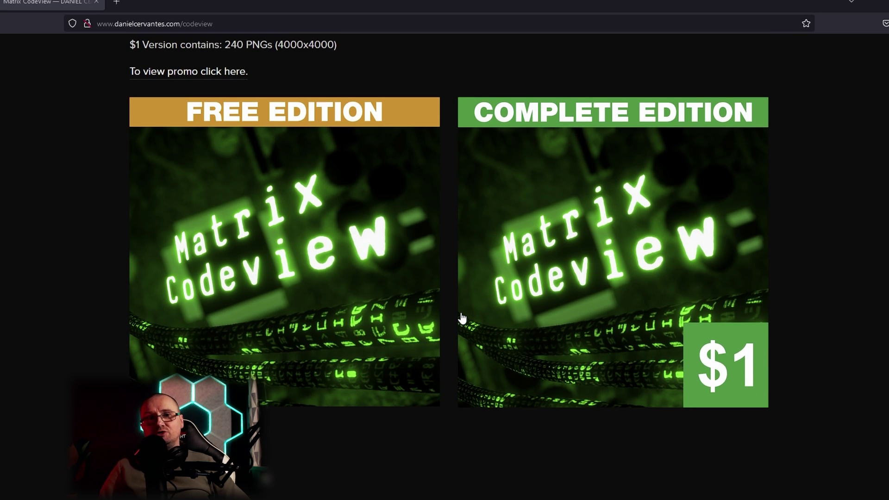
pyautogui.scroll(8, 461, 318)
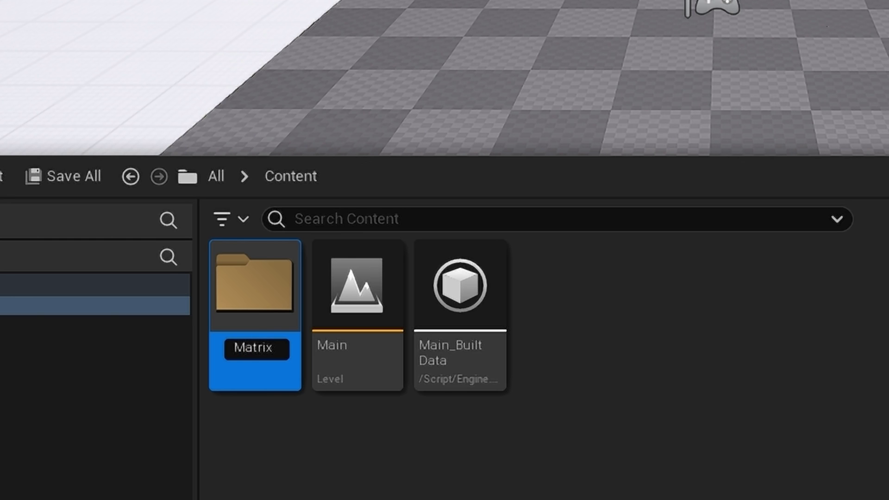
pyautogui.press('Return')
pyautogui.doubleClick(259, 287)
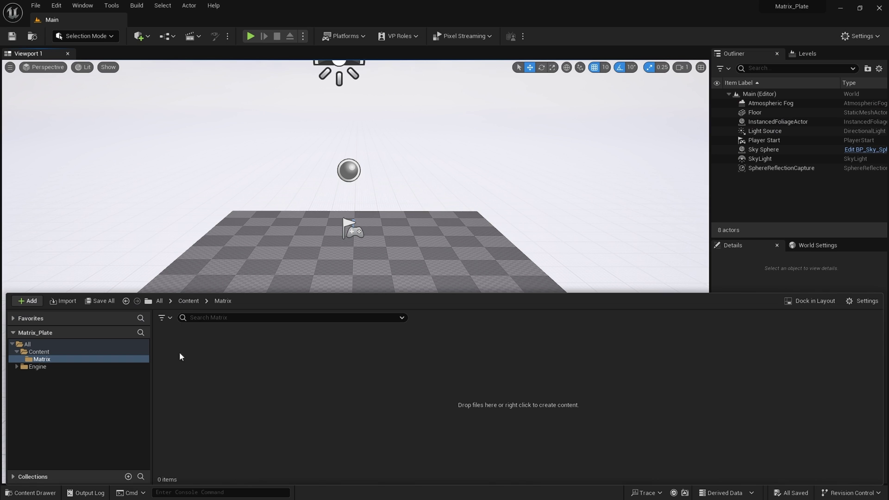
# Create a File Media Source asset named matrixFX in the Matrix folder
pyautogui.rightClick(372, 369)
pyautogui.moveTo(372, 369)
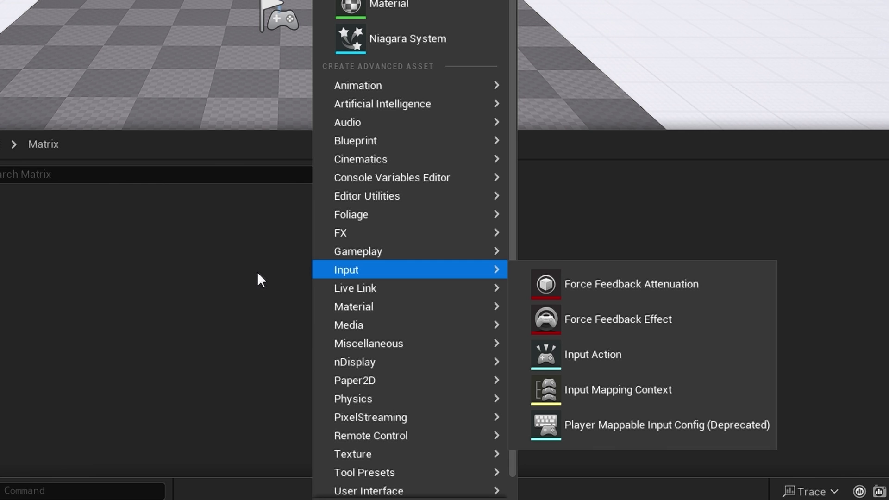
pyautogui.moveTo(401, 325)
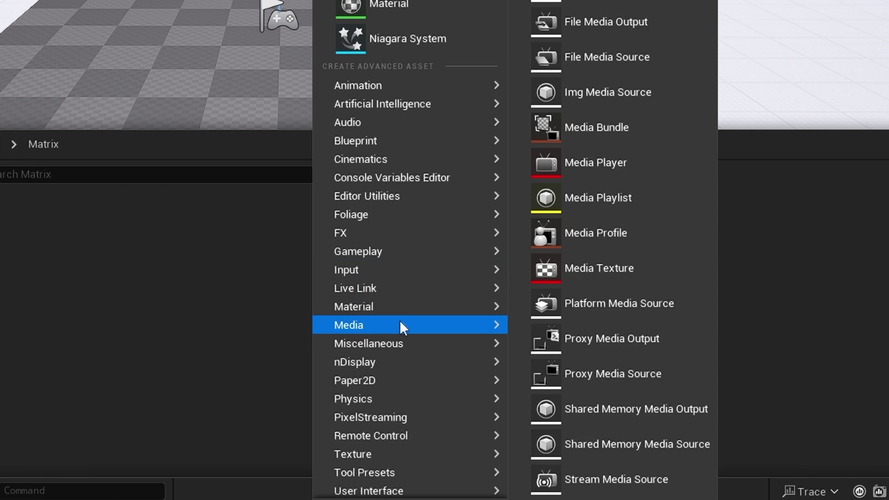
pyautogui.click(631, 62)
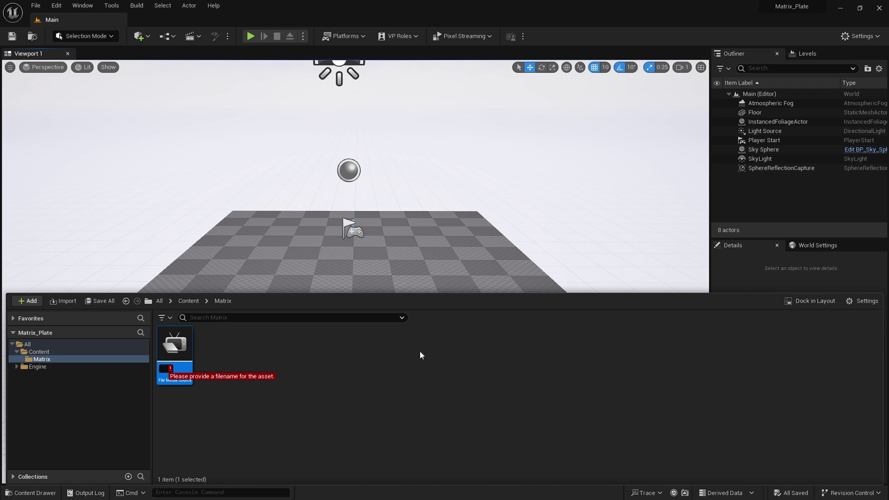
pyautogui.write('matr')
pyautogui.write('ixFX')
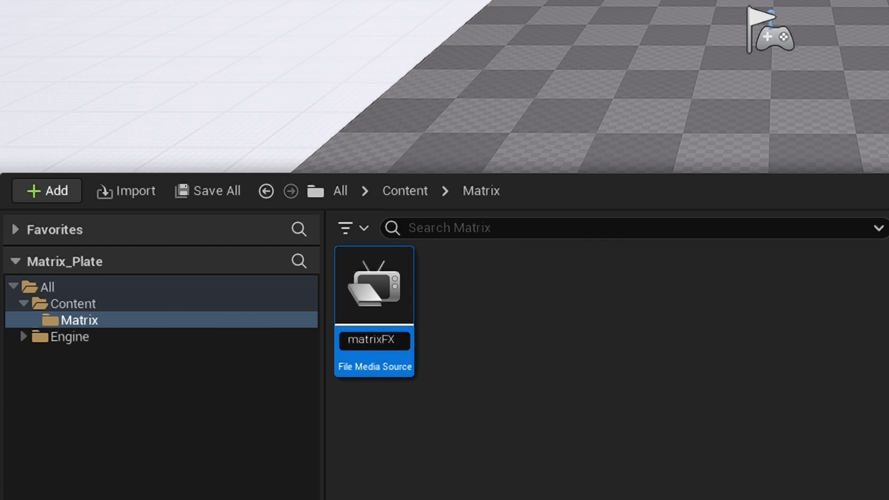
pyautogui.press('Return')
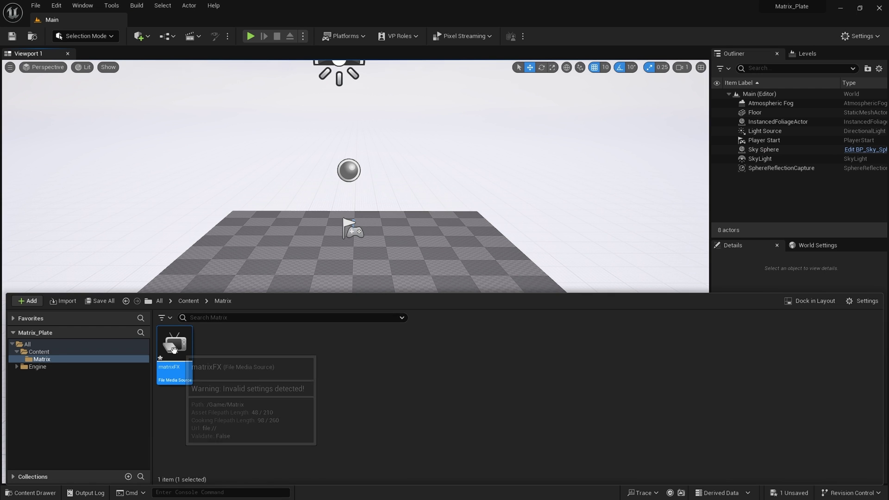
# Set matrixFX's File Path to the v2.mp4 movie and save the media source
pyautogui.doubleClick(375, 262)
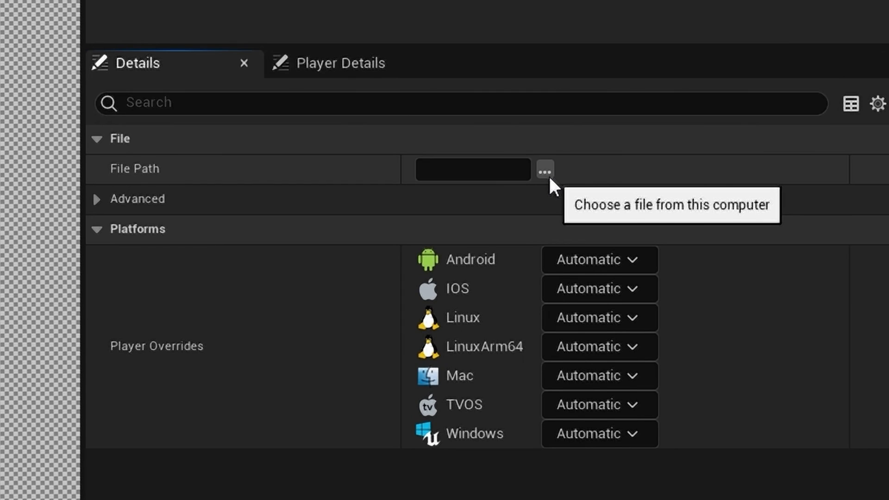
pyautogui.click(549, 175)
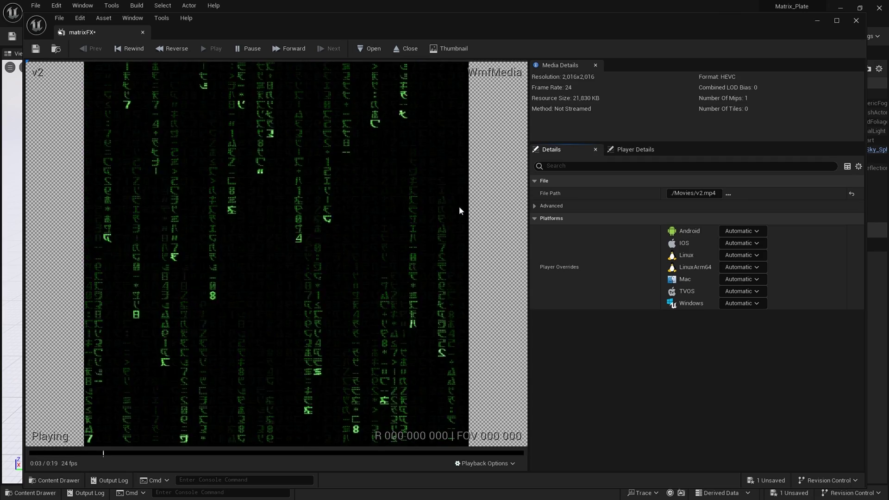
pyautogui.click(36, 48)
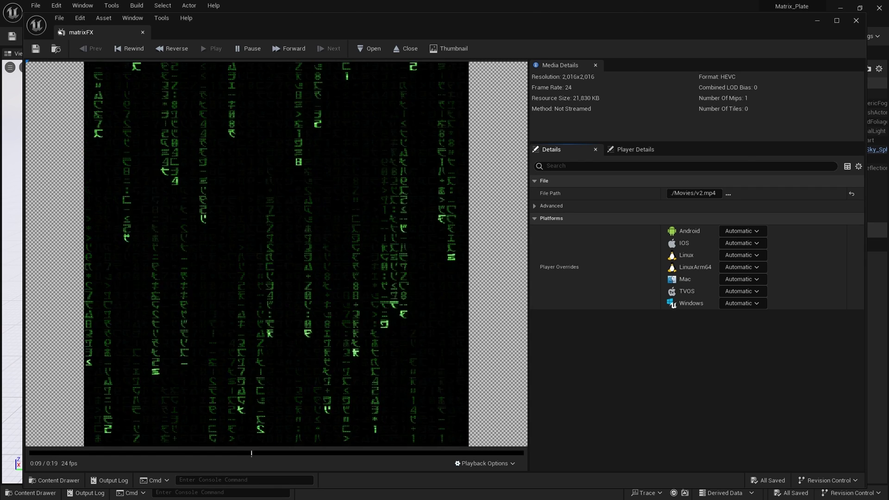
pyautogui.click(856, 21)
# Create a Media Player named MatrixPlayer with a linked video media texture
pyautogui.rightClick(292, 404)
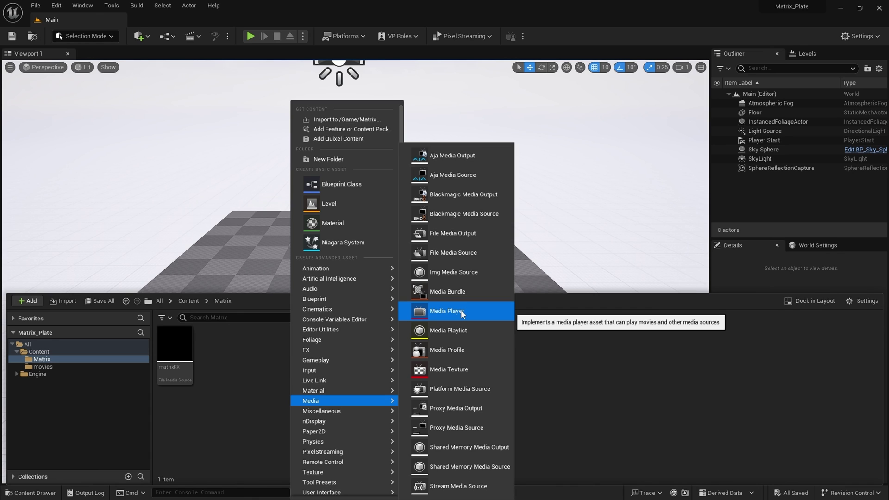
pyautogui.click(447, 312)
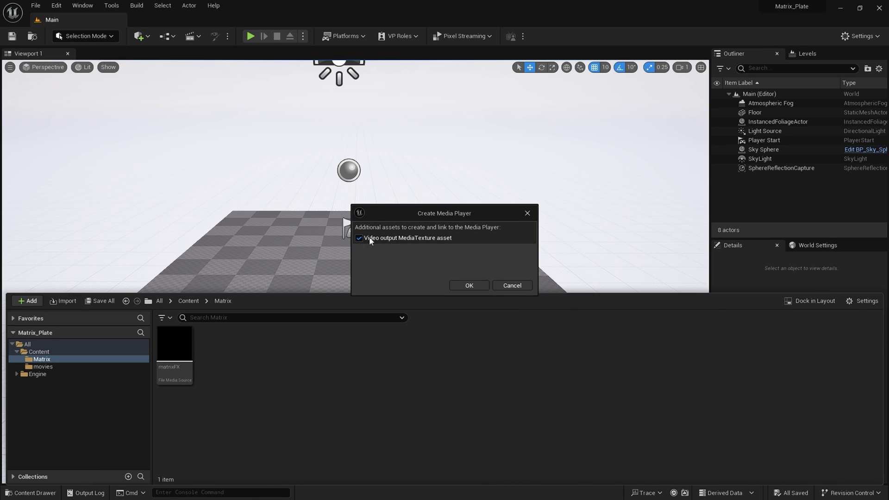
pyautogui.click(476, 289)
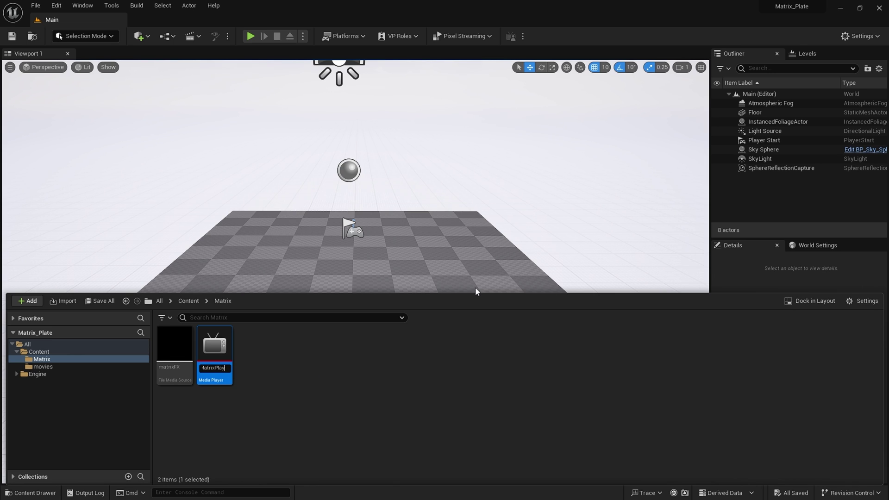
pyautogui.press('Return')
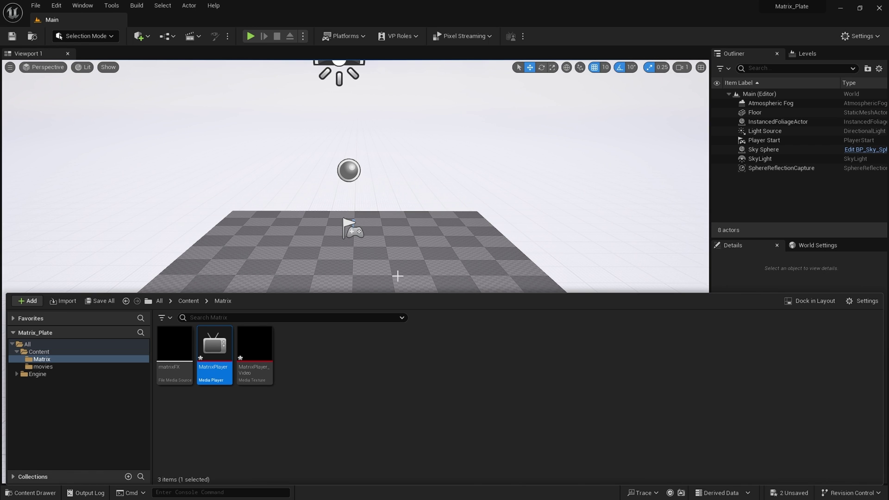
# Load matrixFX into MatrixPlayer, enable Loop, and save the player
pyautogui.doubleClick(214, 352)
pyautogui.doubleClick(96, 366)
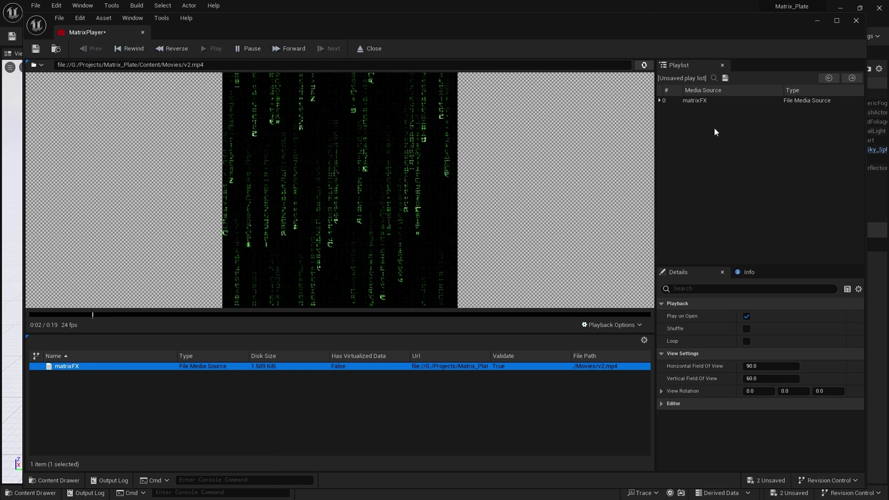
pyautogui.click(729, 99)
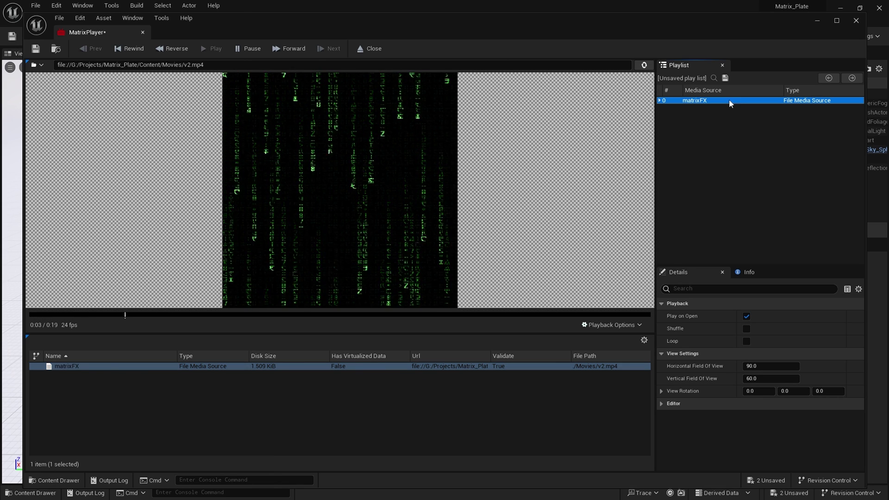
pyautogui.click(747, 342)
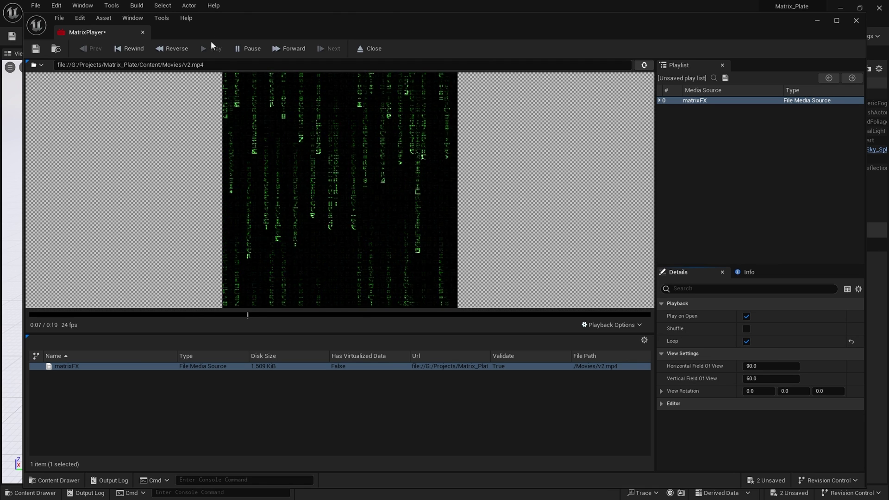
pyautogui.click(37, 49)
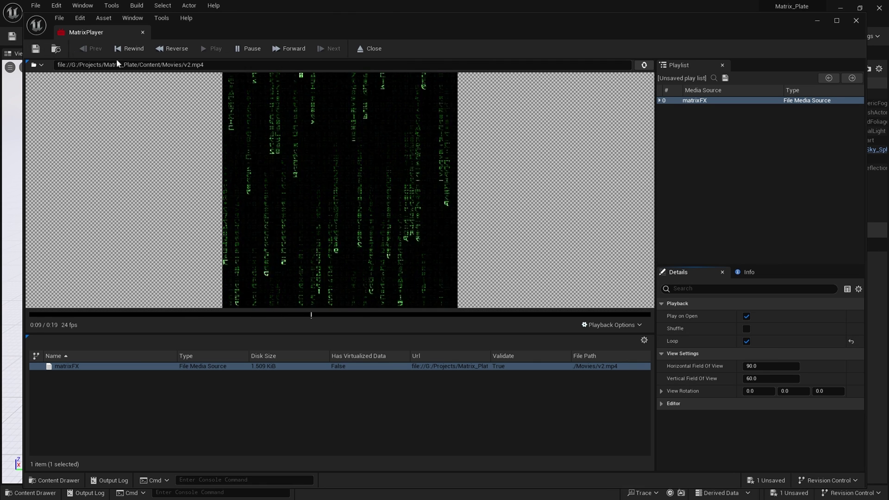
pyautogui.click(857, 20)
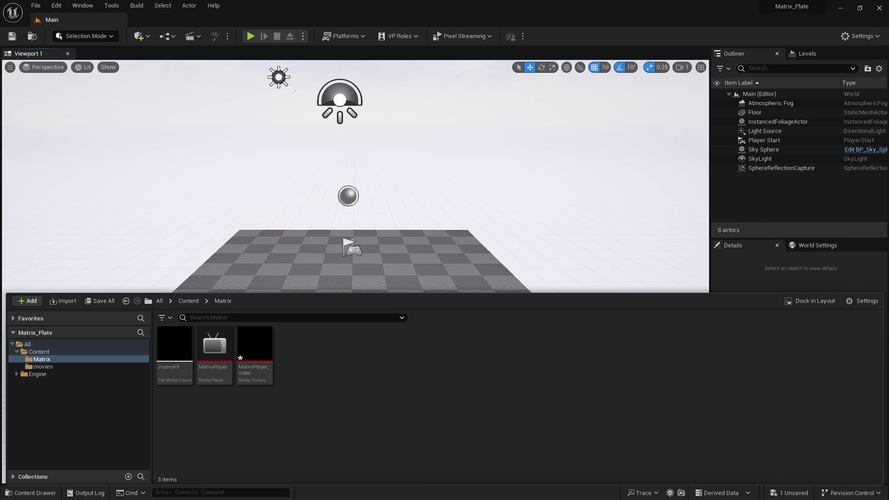
# Create a new material named M_Matrix in the Matrix folder
pyautogui.rightClick(415, 399)
pyautogui.click(426, 221)
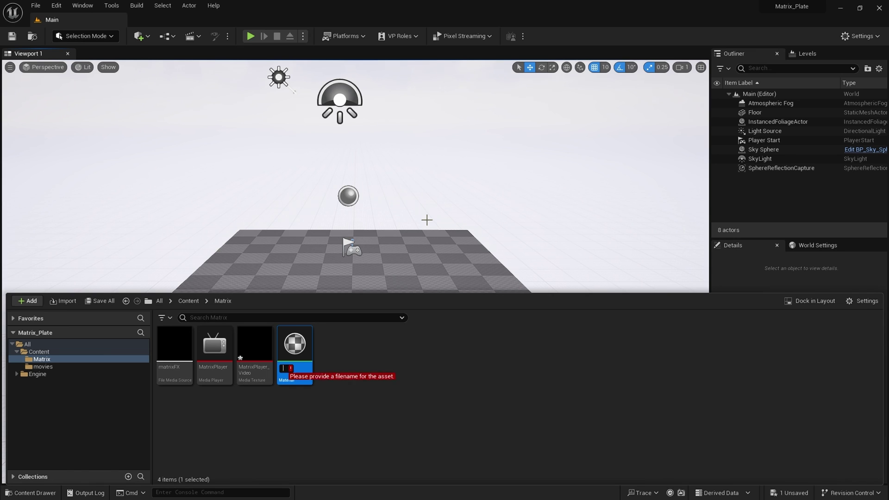
pyautogui.write('M_Matrix')
pyautogui.press('Return')
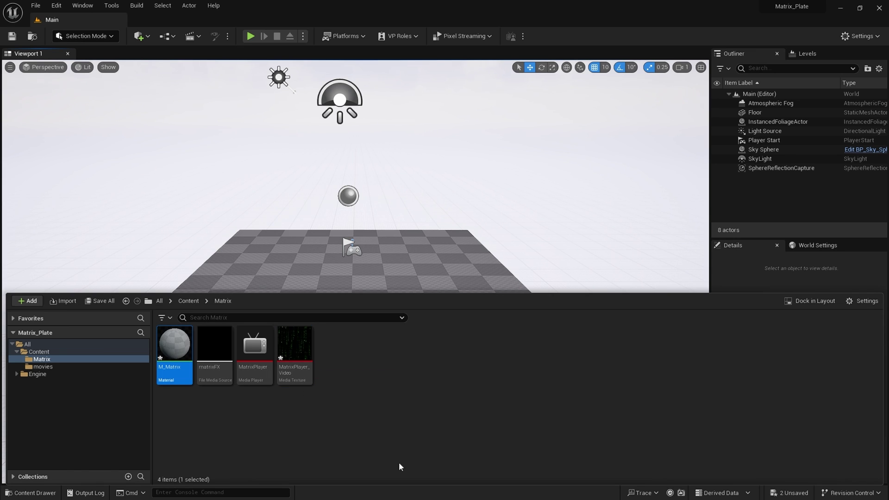
# Create a material instance of M_Matrix and rename it to walls
pyautogui.rightClick(172, 349)
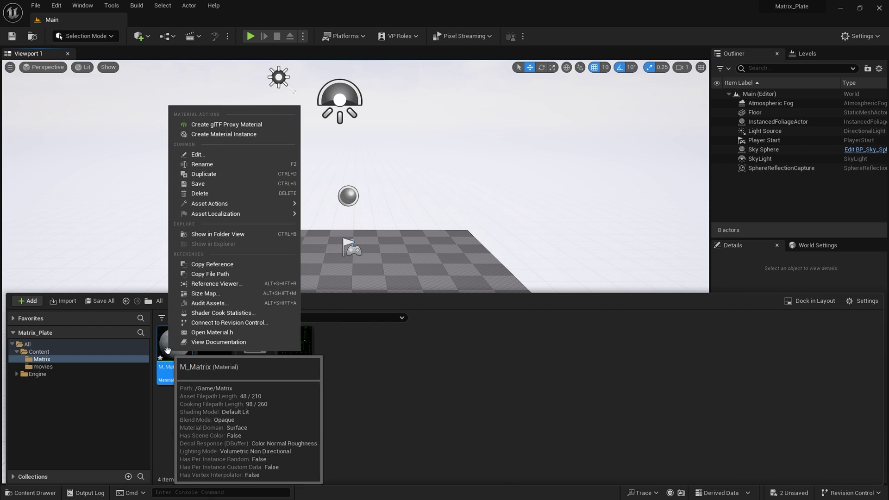
pyautogui.click(234, 134)
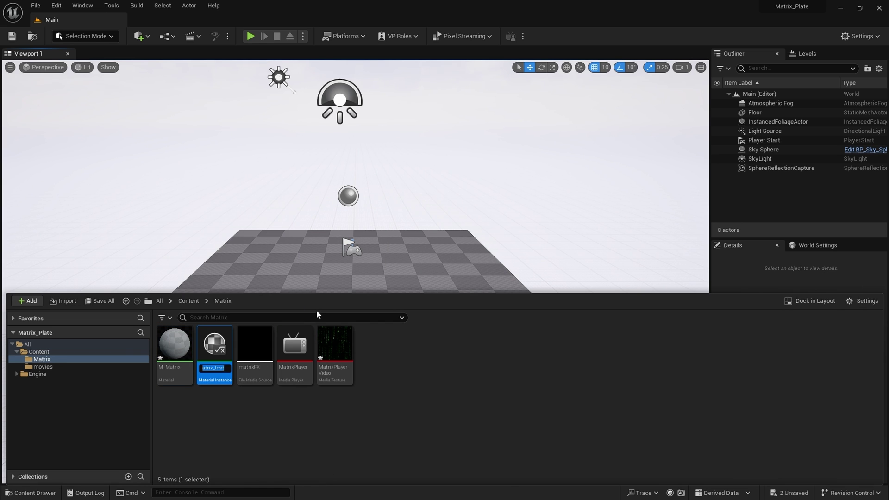
pyautogui.press('Return')
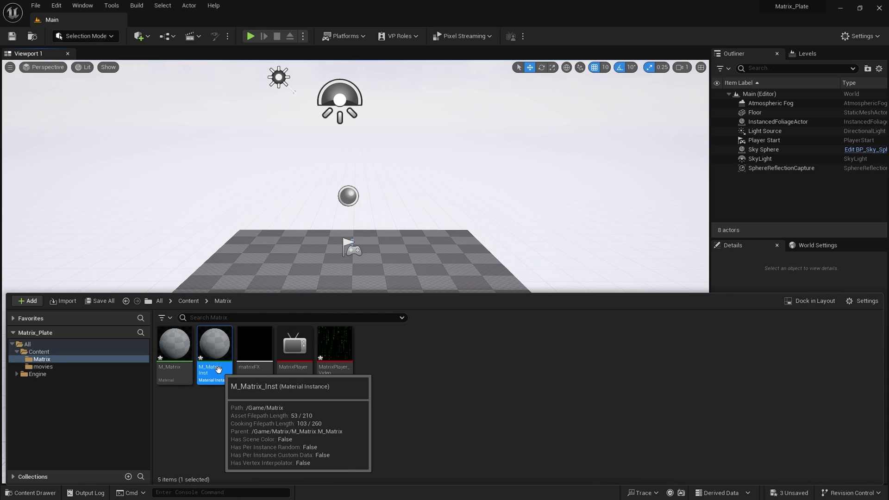
pyautogui.click(220, 369)
pyautogui.write('W')
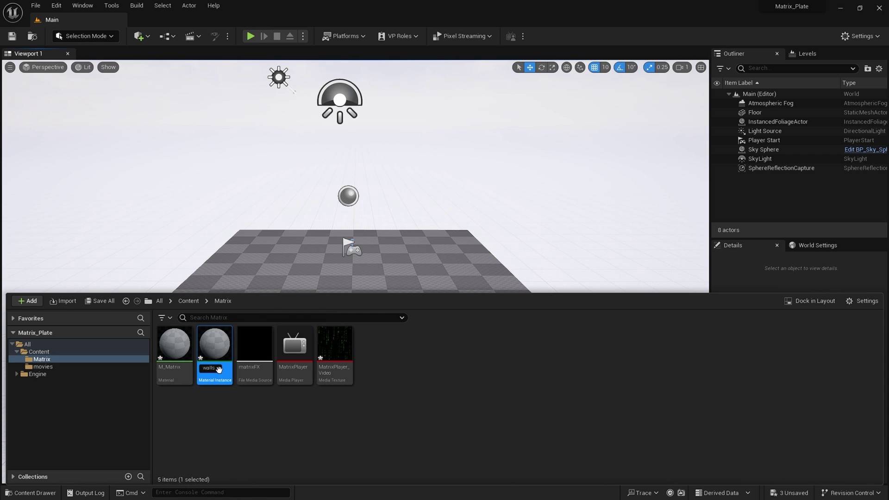
pyautogui.press('Return')
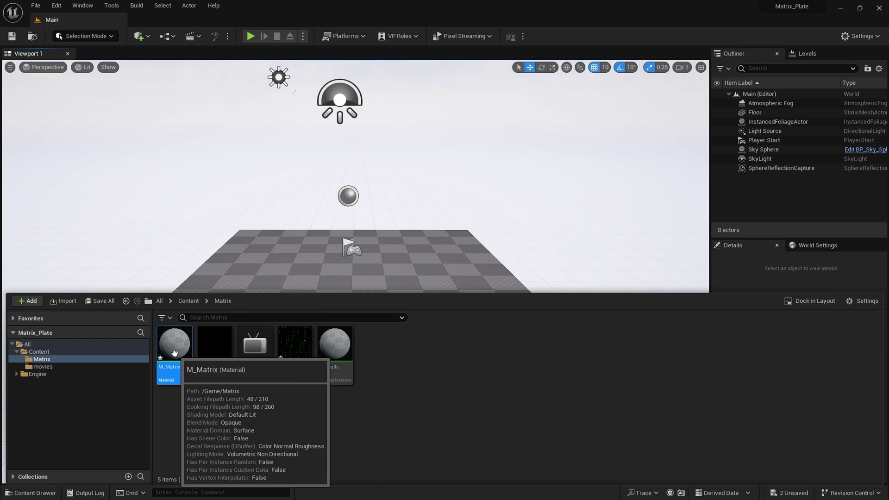
# Set M_Matrix's shading model to Unlit and make it Two Sided
pyautogui.doubleClick(174, 353)
pyautogui.moveTo(493, 230)
pyautogui.mouseDown(button='right')
pyautogui.moveTo(501, 255)
pyautogui.moveTo(521, 236)
pyautogui.mouseUp(button='right')
pyautogui.click(184, 403)
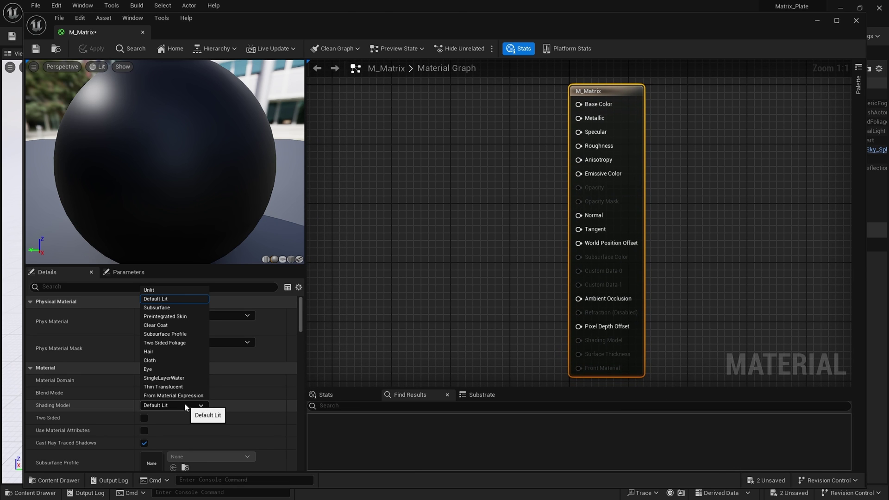
pyautogui.click(165, 291)
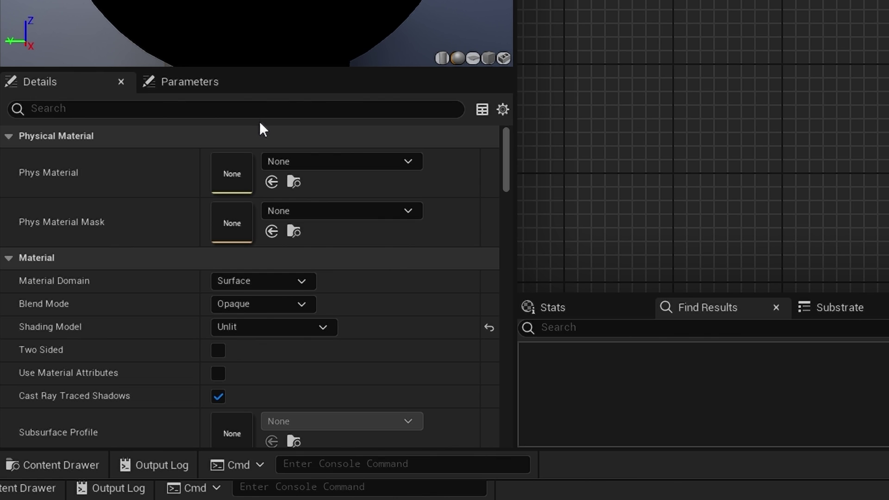
pyautogui.click(218, 351)
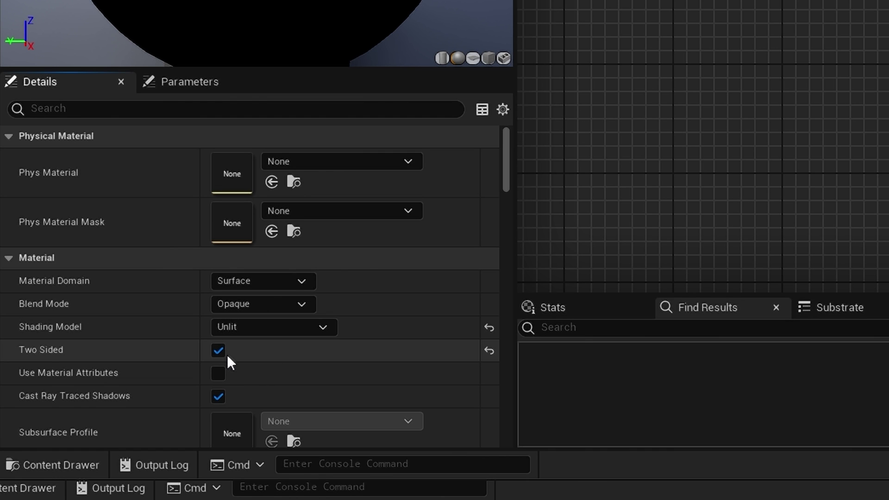
# Add the MatrixPlayer_Video texture as a node in the material graph
pyautogui.click(54, 467)
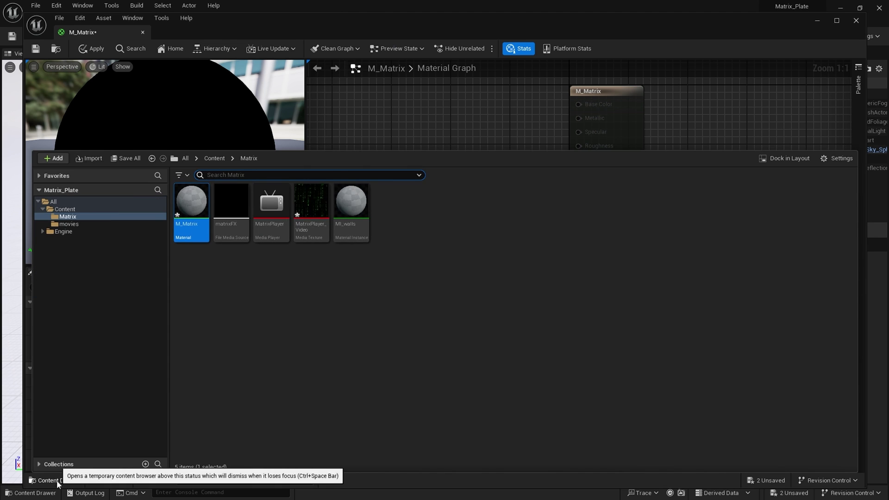
pyautogui.click(315, 208)
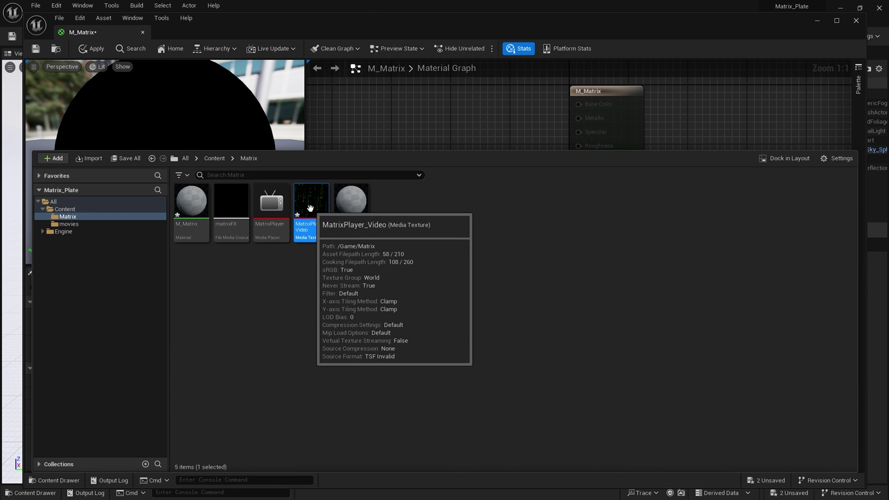
pyautogui.moveTo(310, 208); pyautogui.dragTo(416, 108)
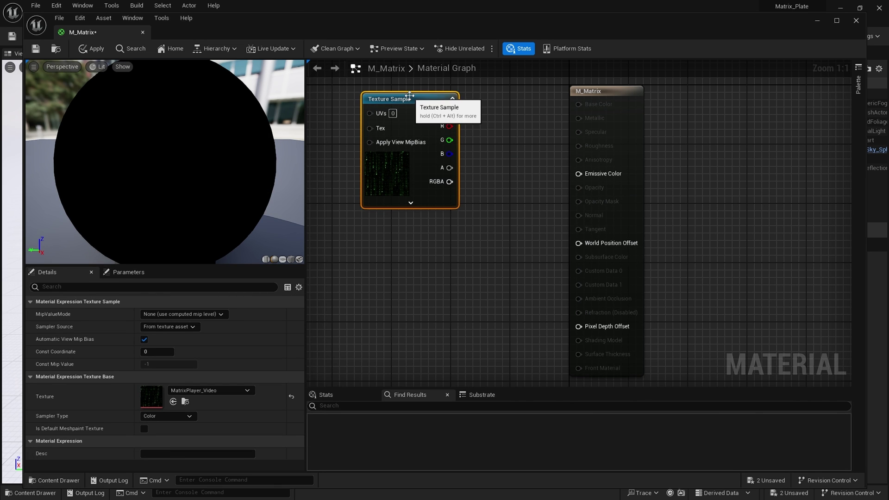
pyautogui.moveTo(446, 95); pyautogui.dragTo(518, 113, button='right')
# Multiply the texture's RGB by a constant and feed the result into Emissive Color
pyautogui.moveTo(514, 159); pyautogui.dragTo(547, 188)
pyautogui.write('mul')
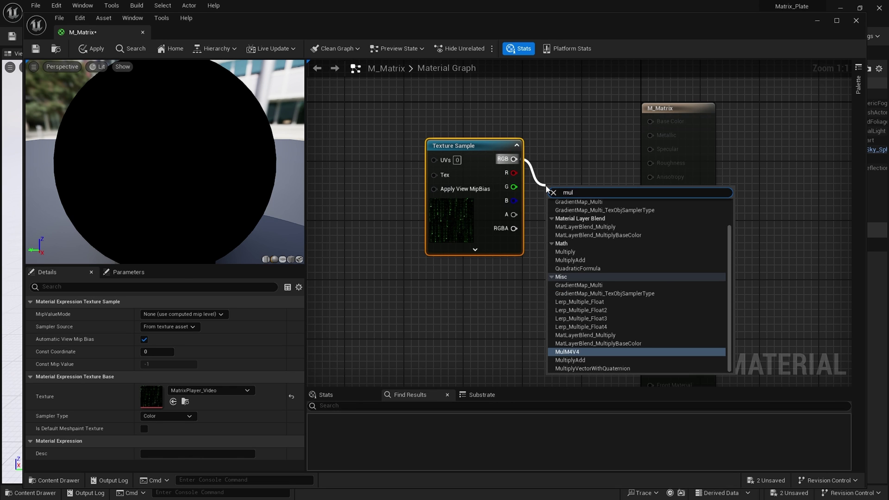
pyautogui.write('tipl')
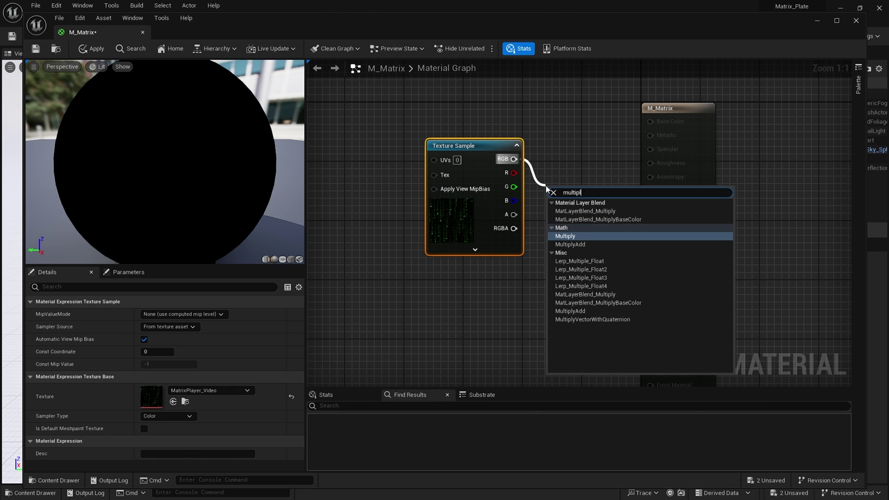
pyautogui.click(574, 236)
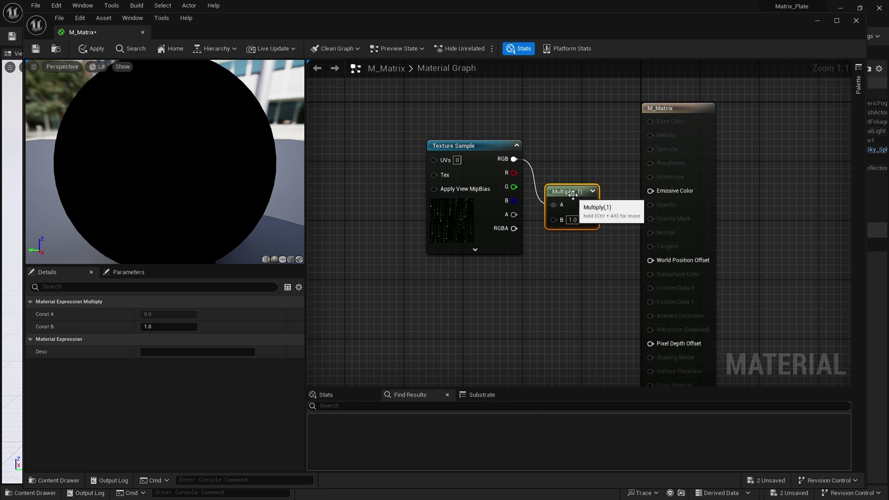
pyautogui.moveTo(590, 205); pyautogui.dragTo(650, 191)
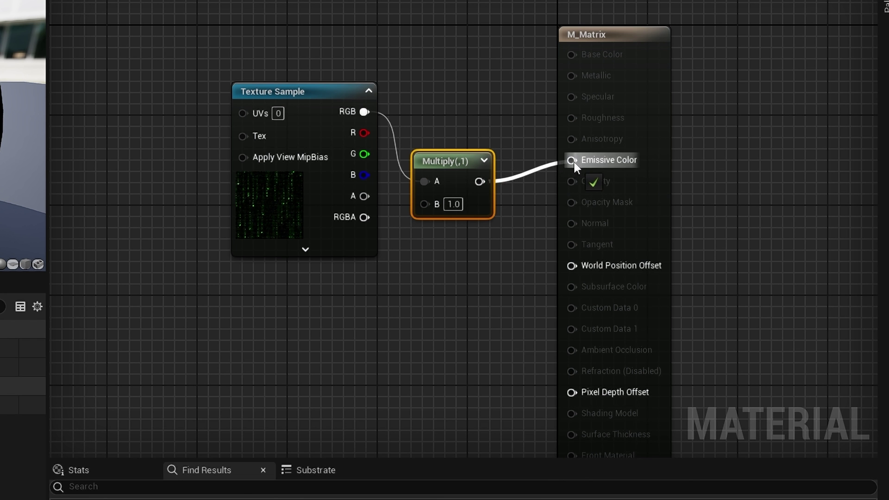
pyautogui.moveTo(432, 163); pyautogui.dragTo(477, 161)
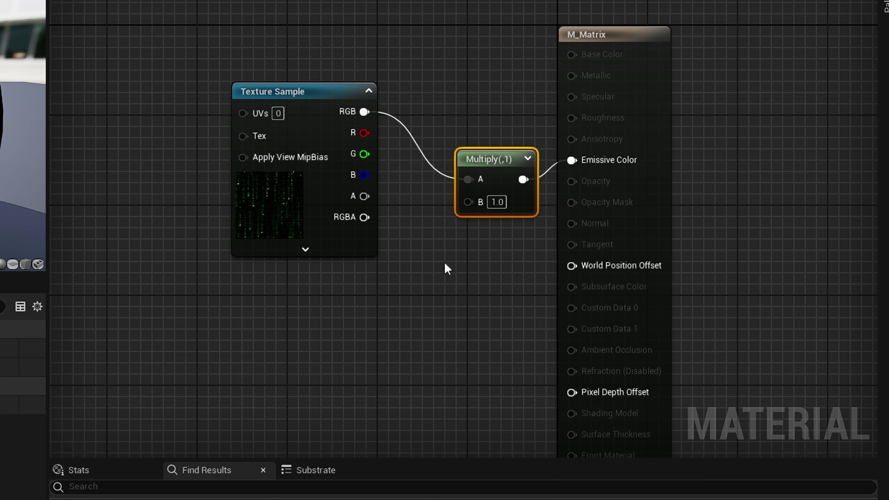
pyautogui.click(332, 336)
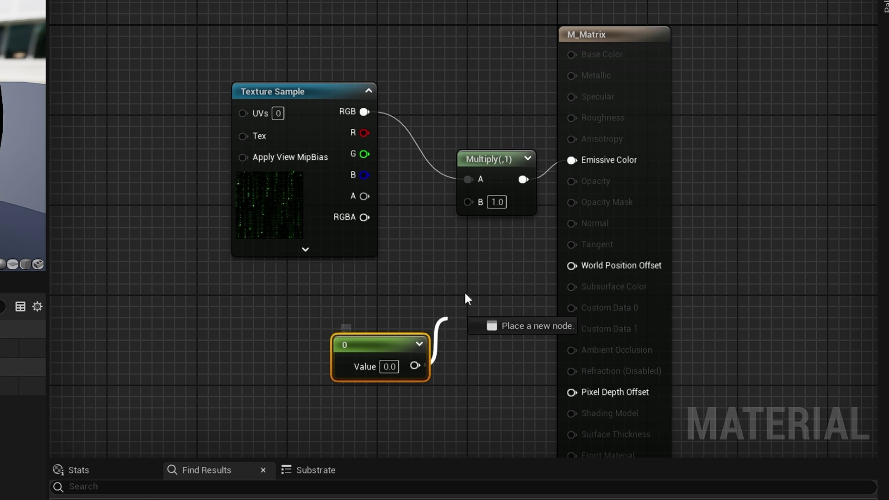
pyautogui.moveTo(495, 242); pyautogui.dragTo(467, 202)
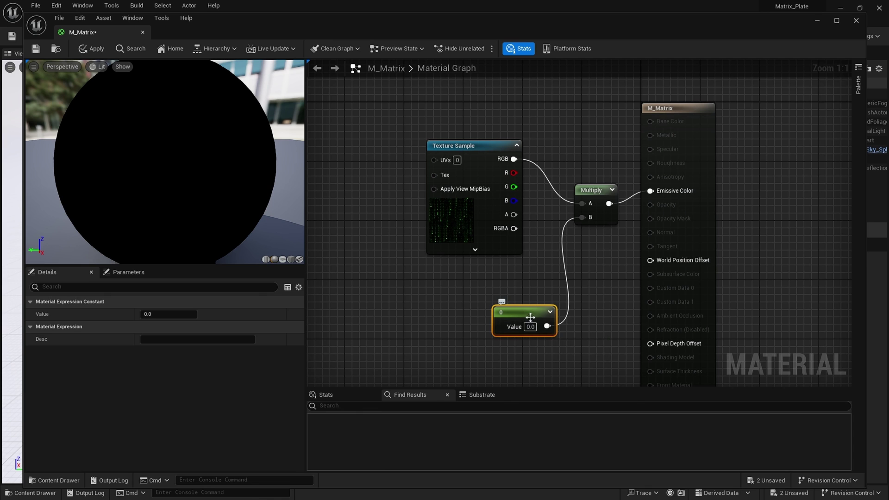
# Convert the Multiply's constant node into a Brightness scalar parameter
pyautogui.rightClick(390, 354)
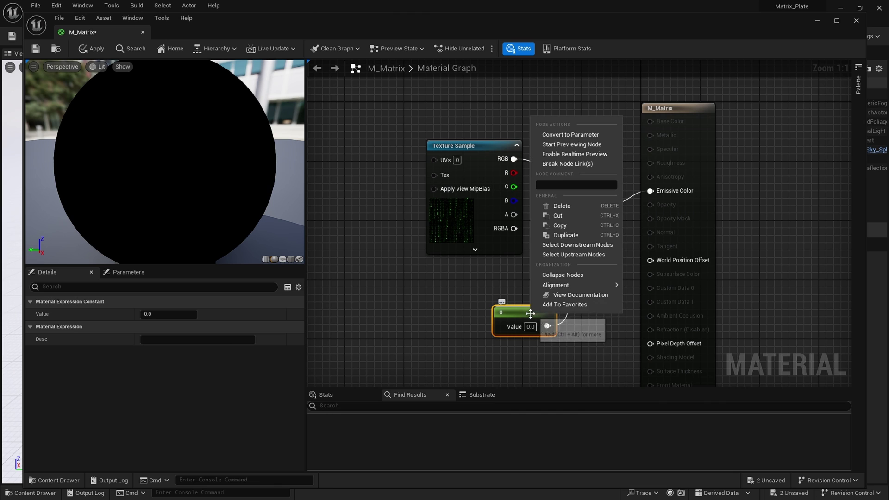
pyautogui.click(571, 137)
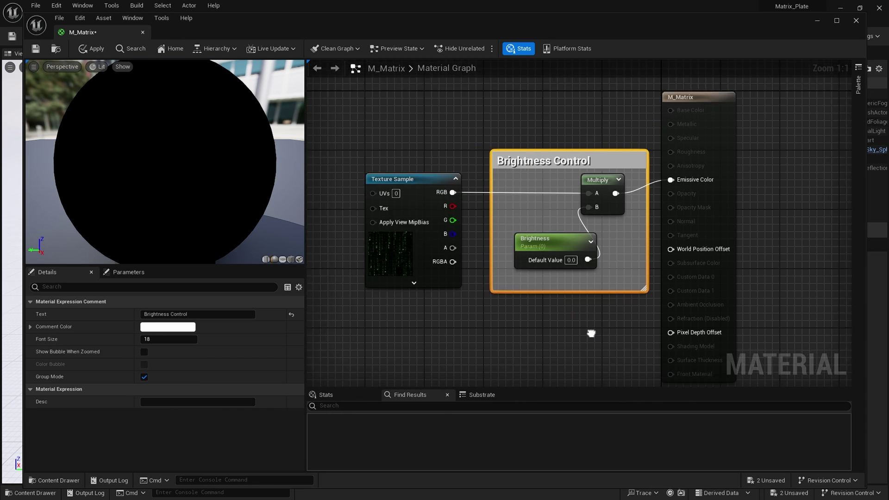
pyautogui.moveTo(590, 332); pyautogui.dragTo(720, 332, button='right')
pyautogui.moveTo(521, 350); pyautogui.dragTo(568, 367, button='right')
# Add a TextureCoordinate (TexCoord[0]) node to the left of the graph
pyautogui.rightClick(380, 171)
pyautogui.write('texture')
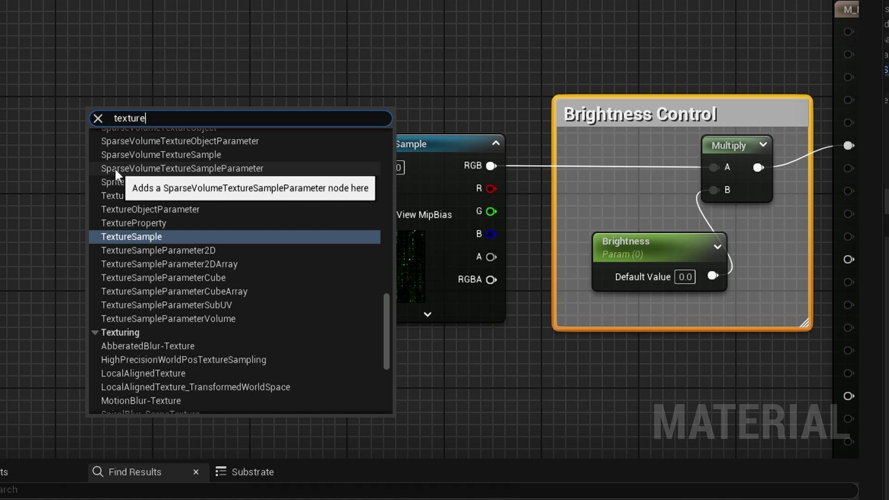
pyautogui.write(' coord')
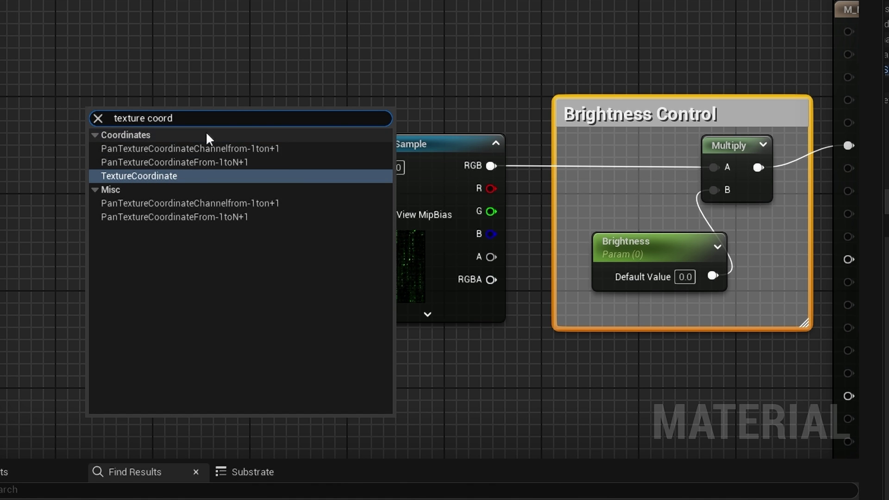
pyautogui.click(153, 178)
pyautogui.moveTo(159, 117); pyautogui.dragTo(100, 141)
pyautogui.moveTo(246, 379); pyautogui.dragTo(293, 381, button='right')
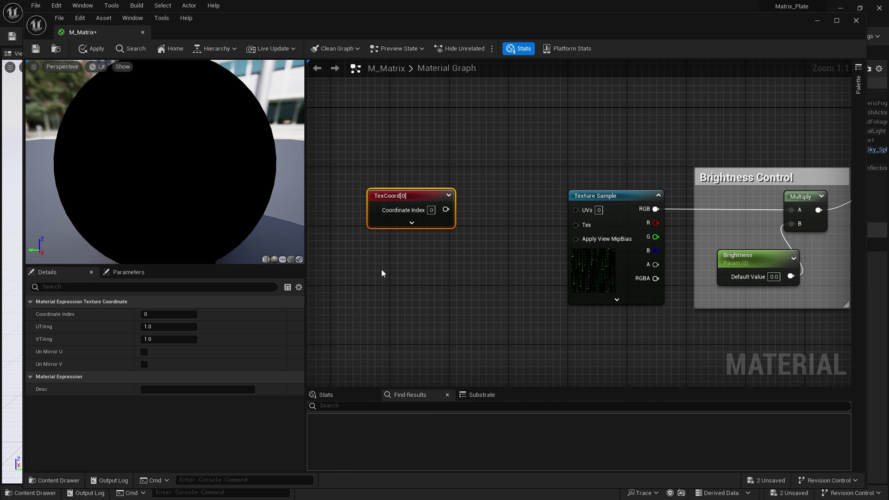
# Add a constant converted into a scalar parameter named UV Scale beside TexCoord[0]
pyautogui.click(382, 269)
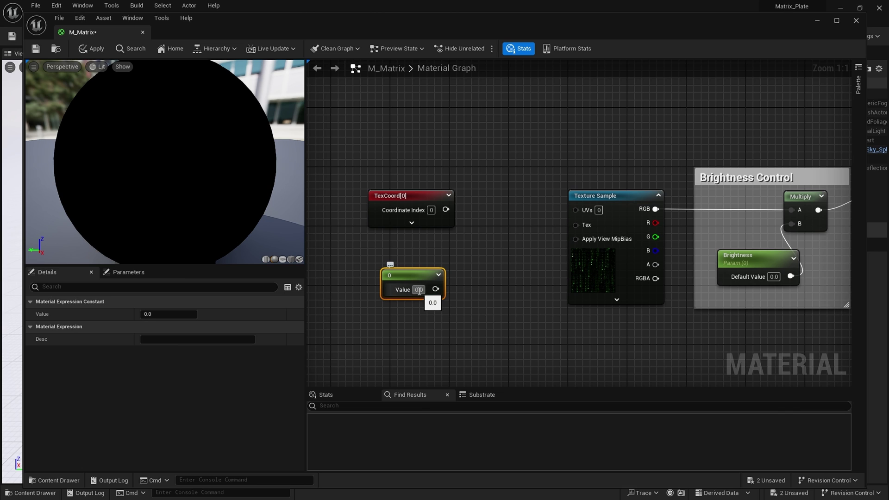
pyautogui.rightClick(414, 267)
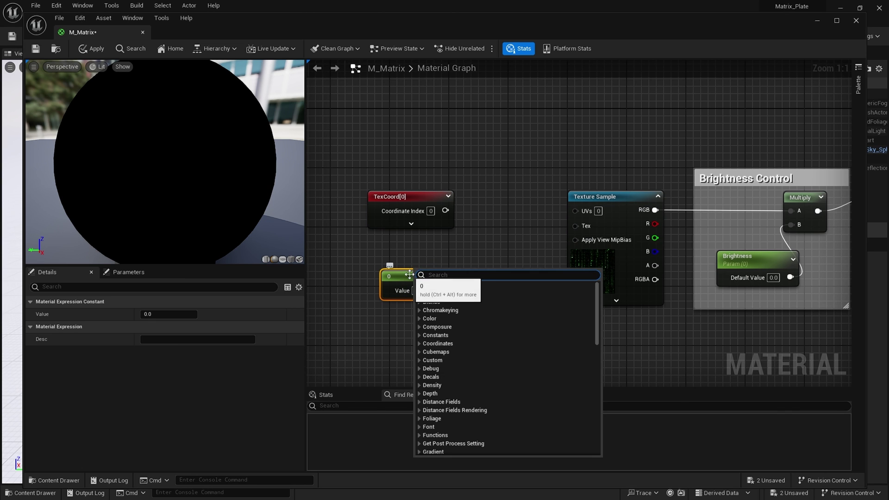
pyautogui.rightClick(409, 278)
pyautogui.click(427, 297)
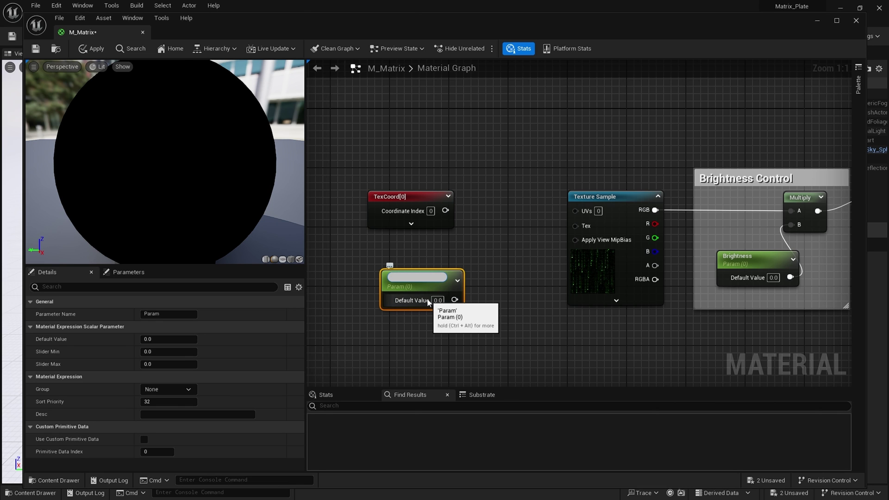
pyautogui.write('UV')
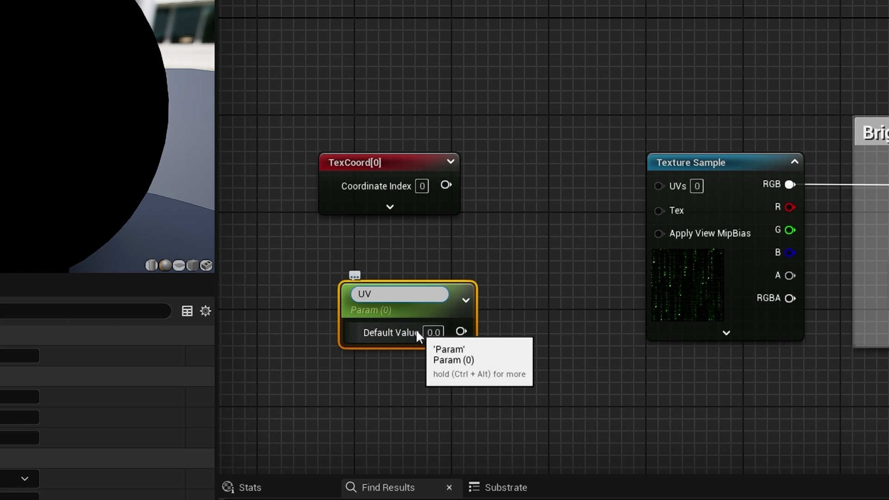
pyautogui.write(' Scale')
pyautogui.press('Return')
pyautogui.moveTo(405, 290); pyautogui.dragTo(385, 257)
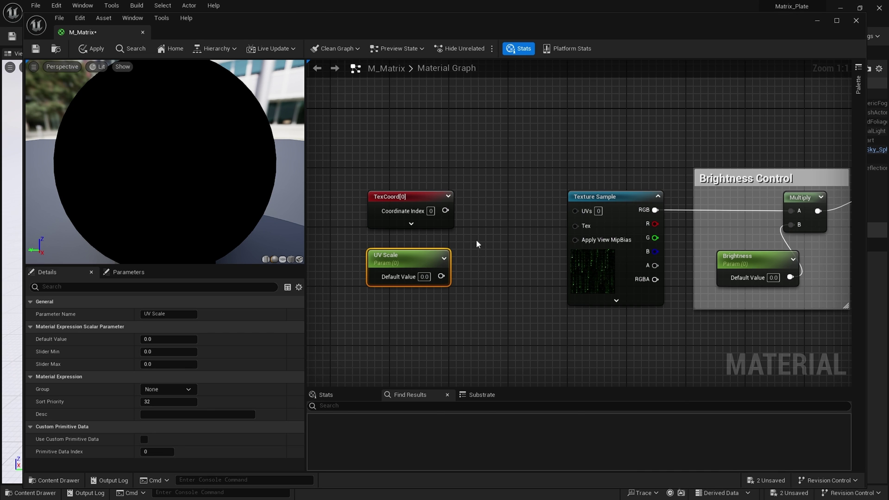
# Multiply TexCoord[0] by UV Scale and wire the result into the Texture Sample UVs
pyautogui.rightClick(476, 239)
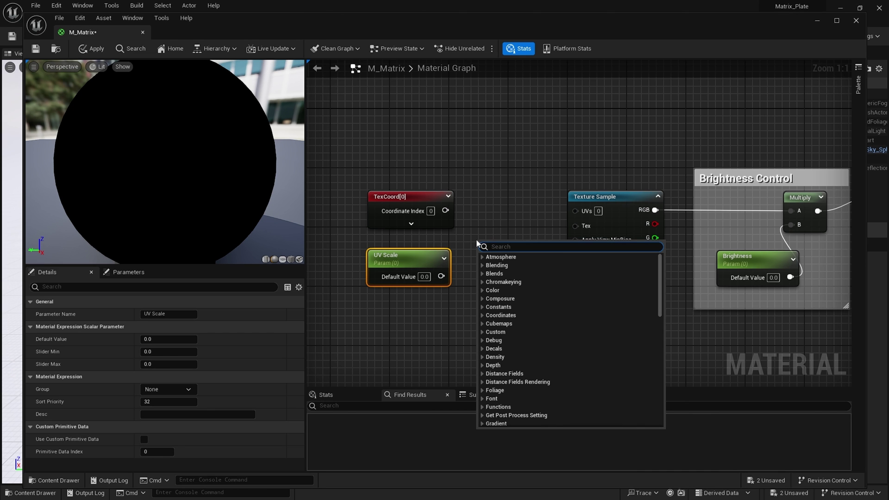
pyautogui.write('multiply')
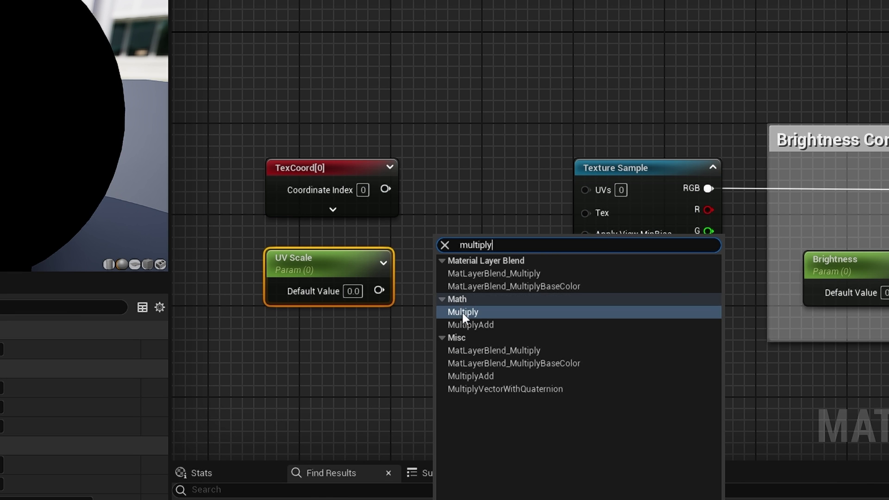
pyautogui.click(496, 290)
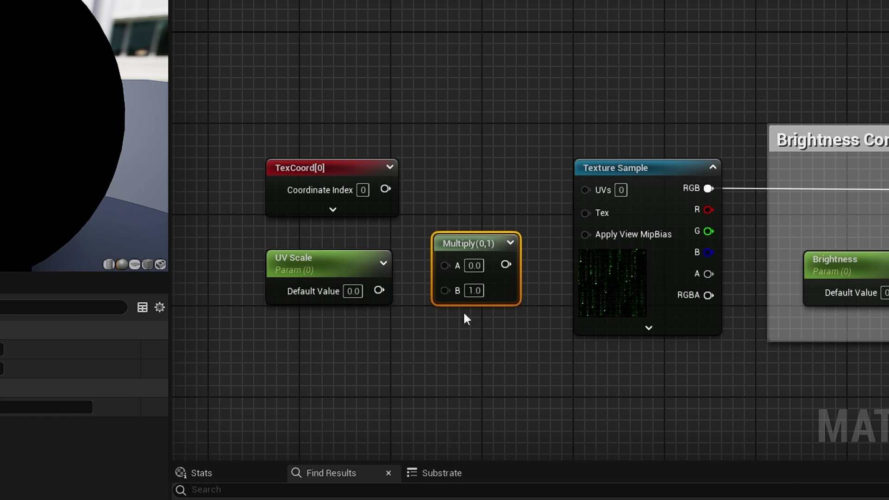
pyautogui.moveTo(386, 189); pyautogui.dragTo(449, 263)
pyautogui.moveTo(379, 290); pyautogui.dragTo(444, 285)
pyautogui.moveTo(486, 264); pyautogui.dragTo(584, 193)
pyautogui.moveTo(463, 243); pyautogui.dragTo(478, 202)
pyautogui.moveTo(526, 129); pyautogui.dragTo(223, 337)
# Wrap the UV scaling nodes in a comment titled Uv Scale
pyautogui.rightClick(275, 174)
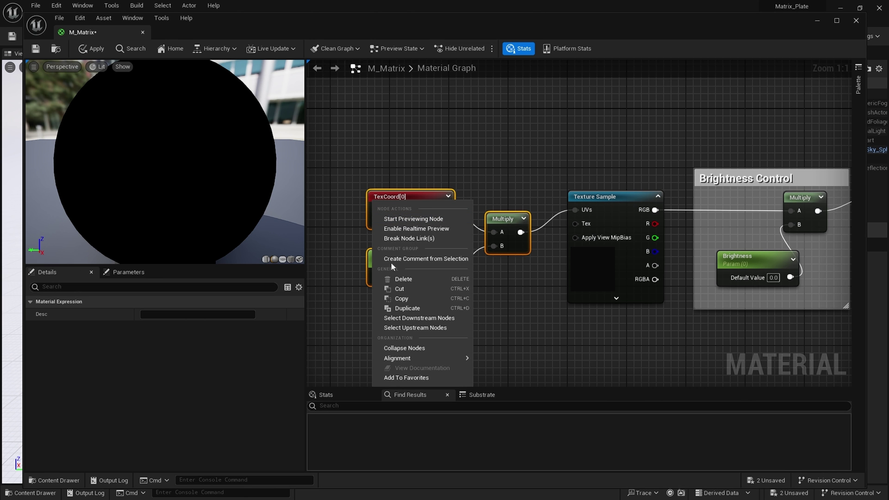
pyautogui.click(419, 258)
pyautogui.press('BackSpace')
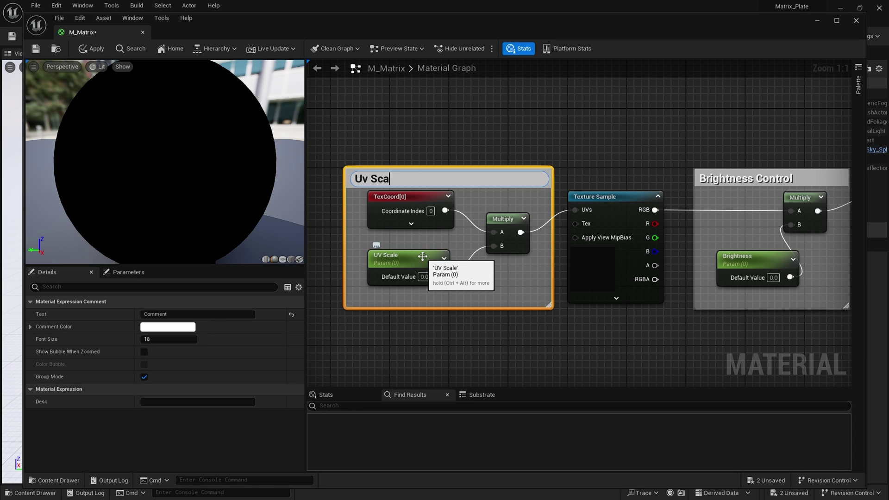
pyautogui.press('Return')
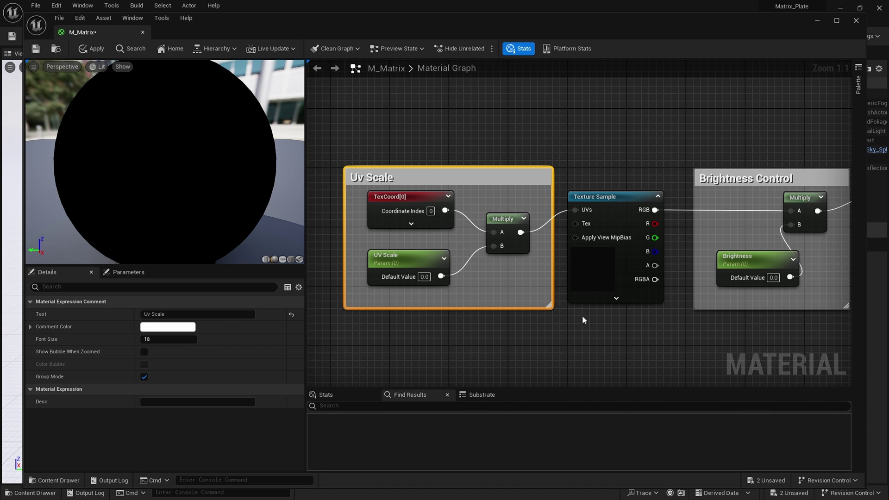
# Set the UV Scale and Brightness defaults to 1.0 and save M_Matrix
pyautogui.scroll(-2, 584, 321)
pyautogui.moveTo(551, 260); pyautogui.dragTo(487, 249, button='right')
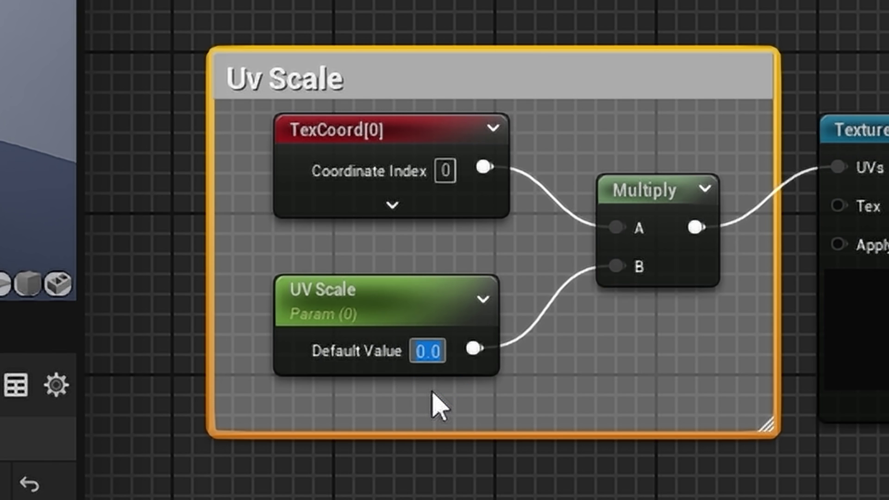
pyautogui.write('1')
pyautogui.press('Return')
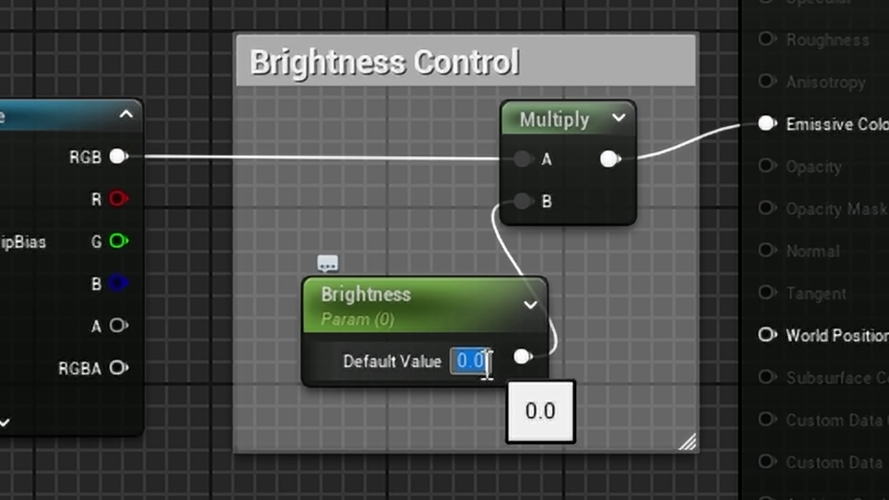
pyautogui.press('BackSpace')
pyautogui.write('1')
pyautogui.press('Return')
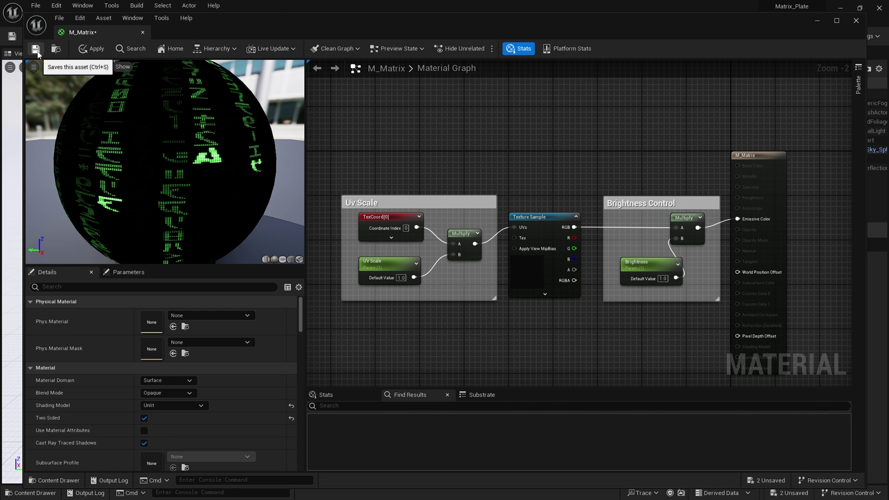
pyautogui.click(36, 49)
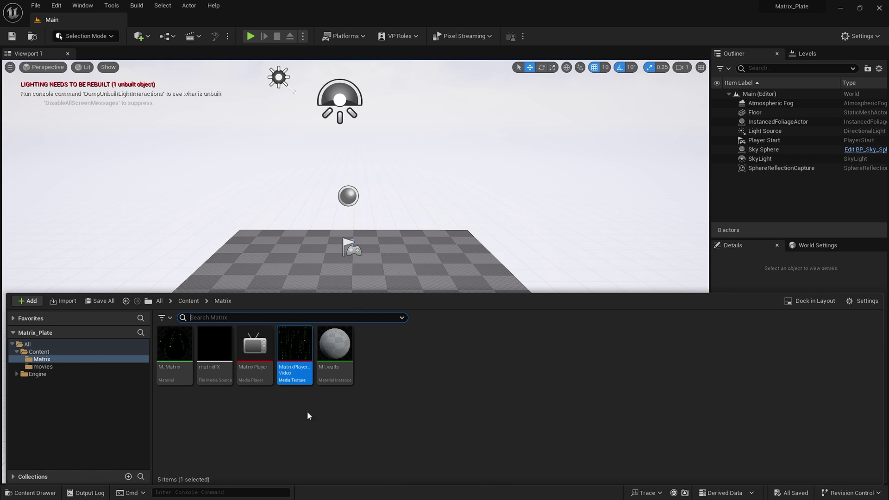
# Set MatrixPlayer_Video's X-axis and Y-axis tiling methods to Wrap
pyautogui.moveTo(301, 354)
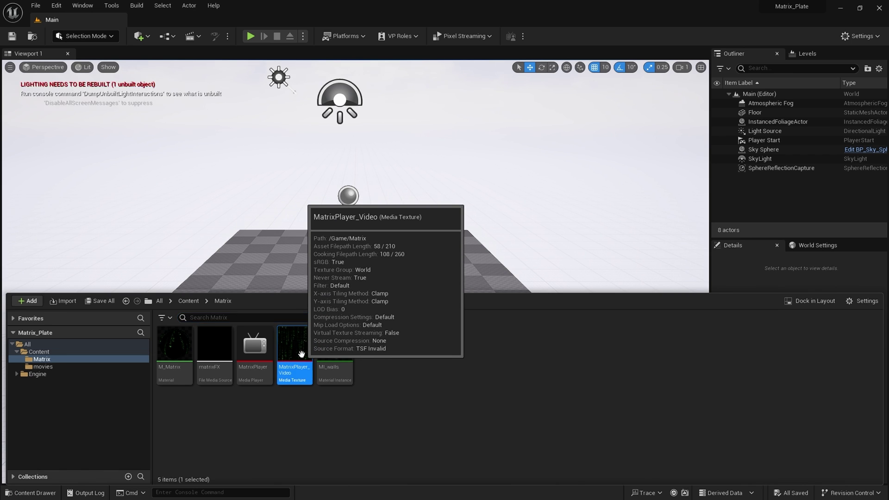
pyautogui.doubleClick(301, 354)
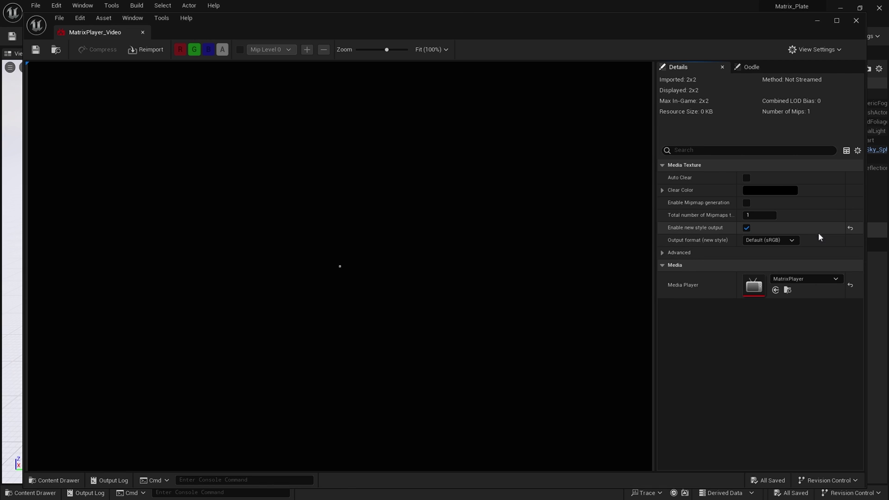
pyautogui.click(662, 253)
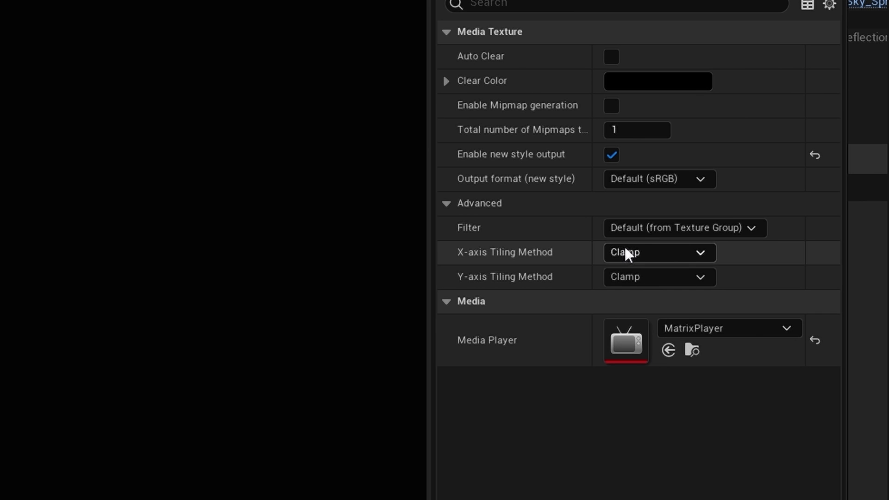
pyautogui.click(626, 254)
pyautogui.click(644, 269)
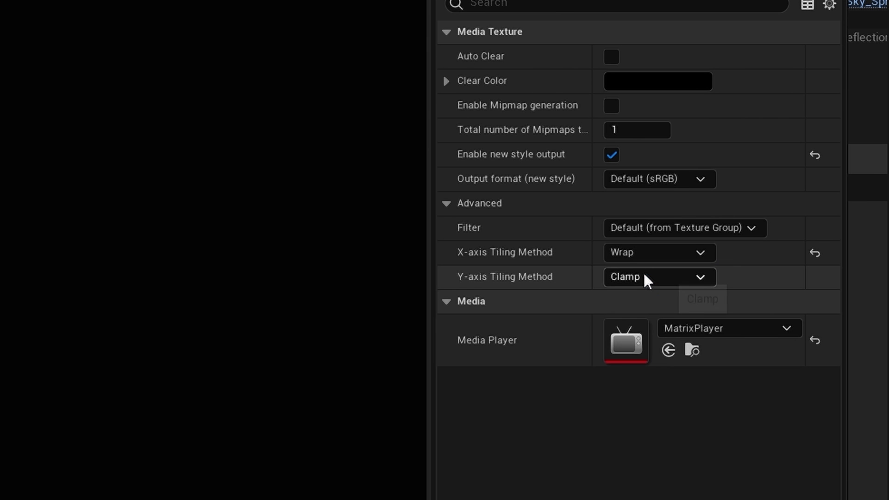
pyautogui.click(645, 277)
pyautogui.press('Escape')
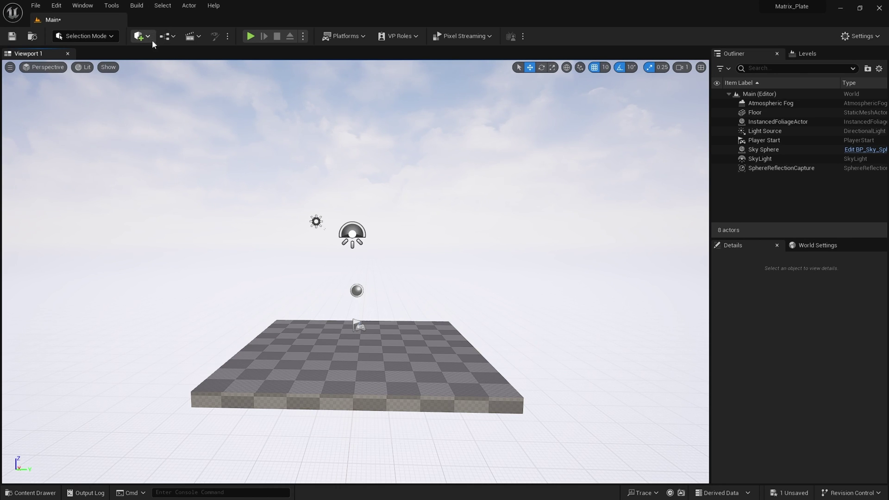
# Add a cube at the origin, raise it to Z 70, and apply M_Matrix to it
pyautogui.click(142, 37)
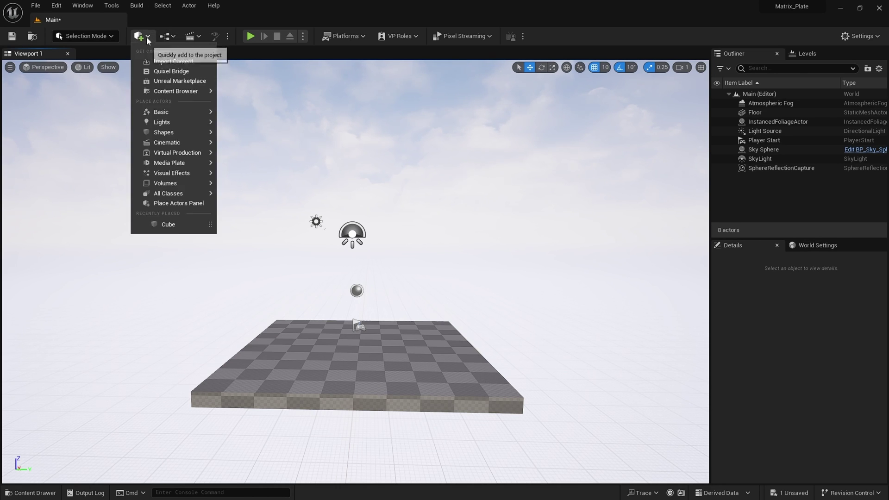
pyautogui.moveTo(180, 134)
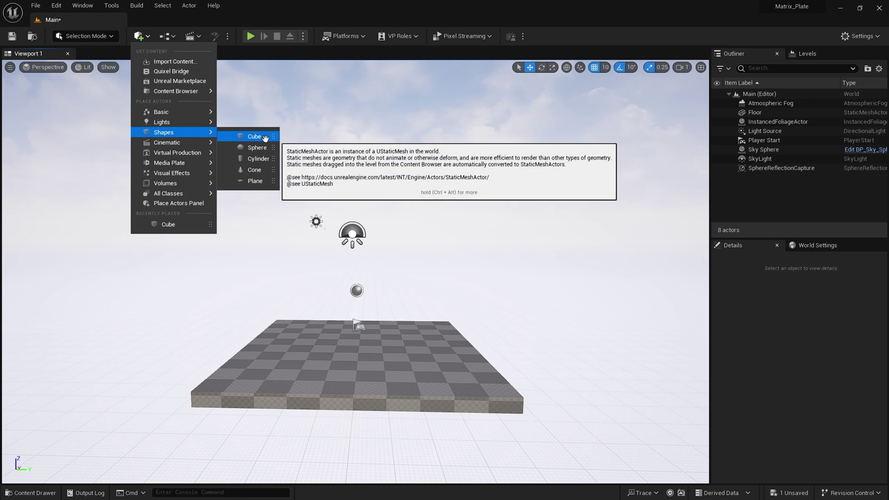
pyautogui.click(256, 136)
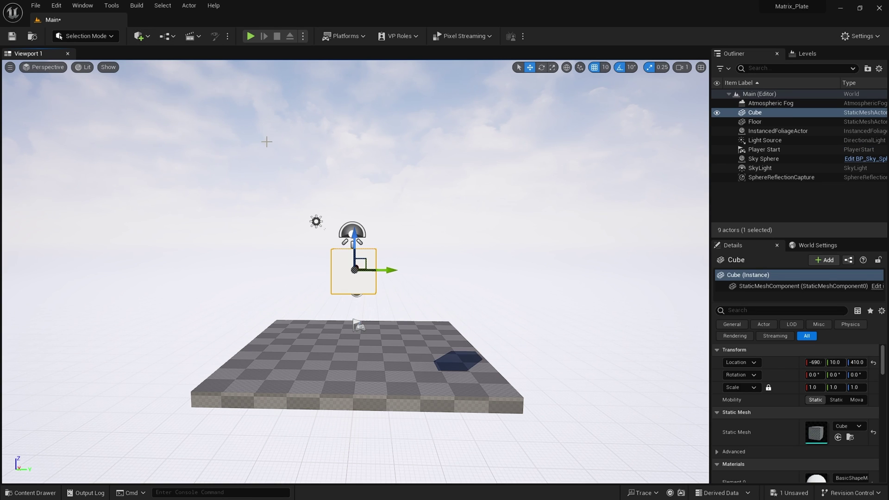
pyautogui.click(874, 363)
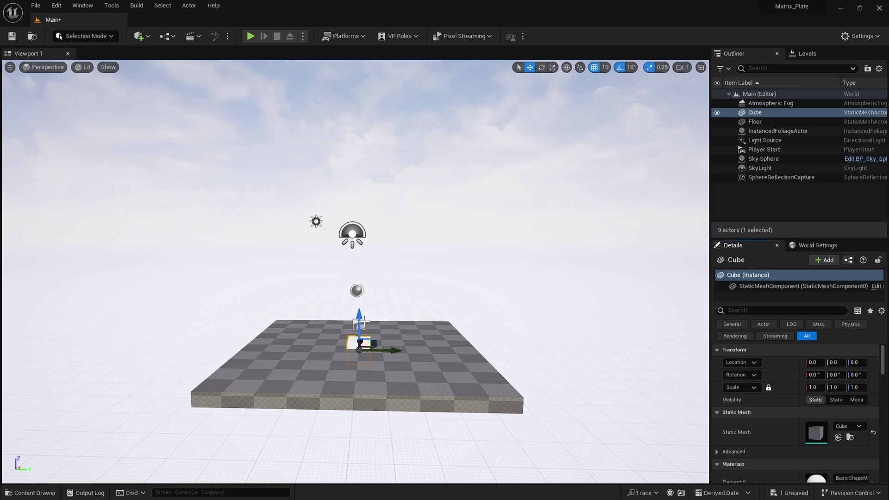
pyautogui.moveTo(364, 320); pyautogui.dragTo(358, 305)
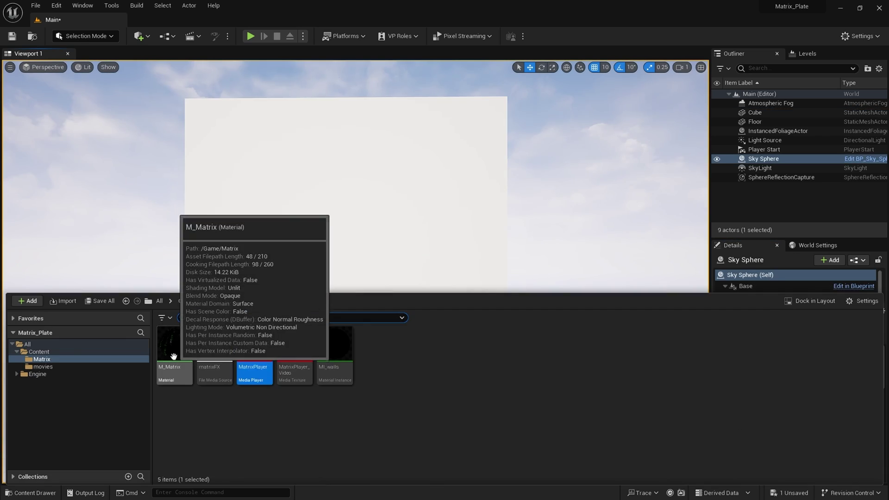
pyautogui.moveTo(174, 345); pyautogui.dragTo(339, 245)
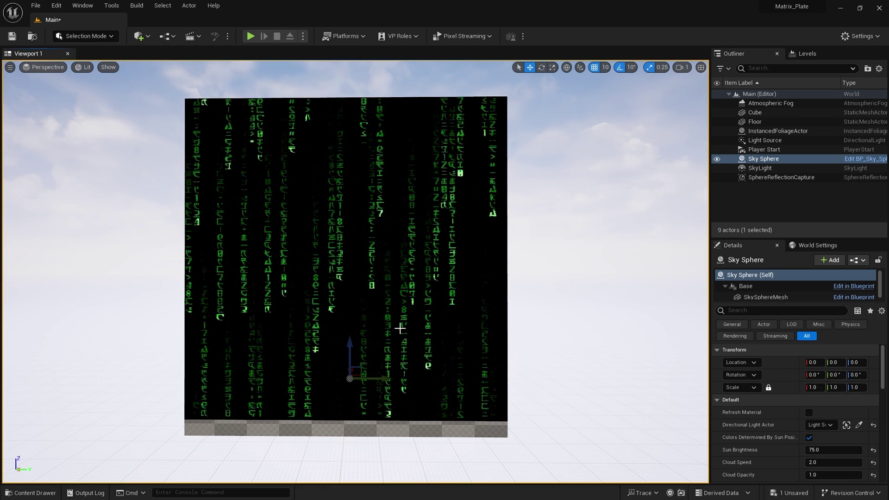
pyautogui.hotkey('ctrl', 'space')
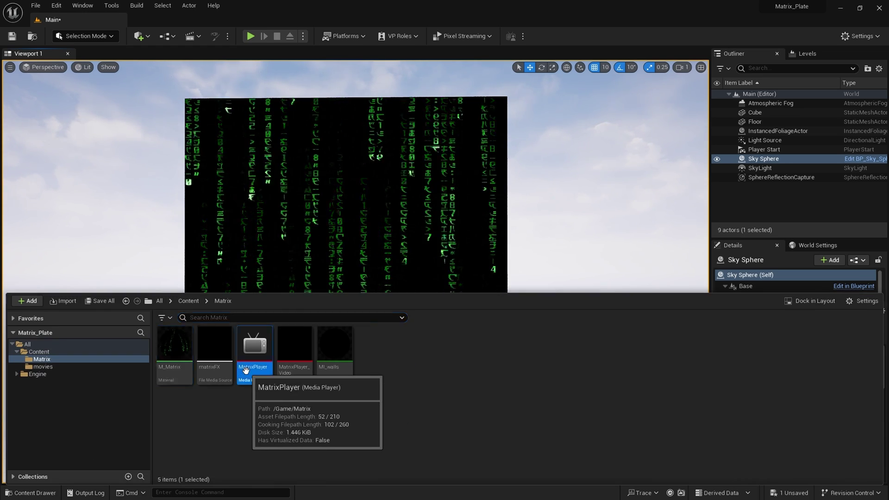
# Replay matrixFX in MatrixPlayer so the code rain runs on the cube, then minimize the player
pyautogui.doubleClick(247, 368)
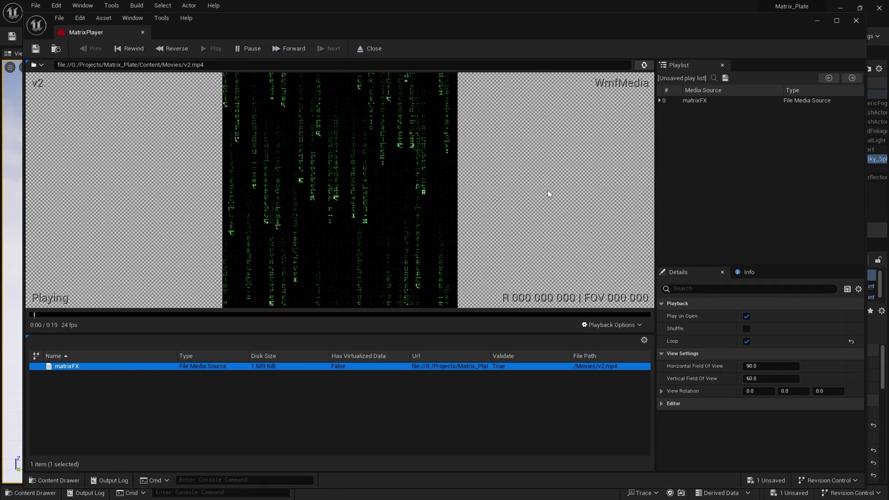
pyautogui.doubleClick(733, 101)
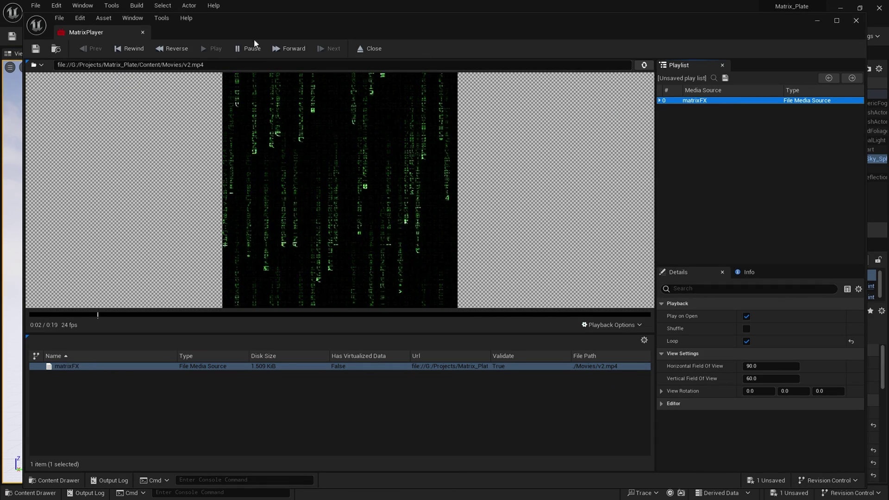
pyautogui.click(817, 20)
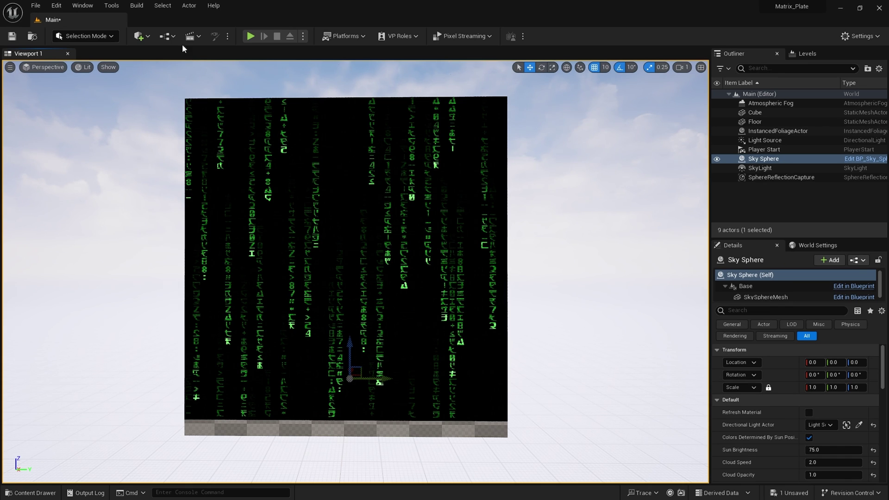
# Open the level blueprint and add an instance-editable File Media Source variable named Source
pyautogui.click(168, 36)
pyautogui.moveTo(204, 82)
pyautogui.click(226, 102)
pyautogui.click(143, 175)
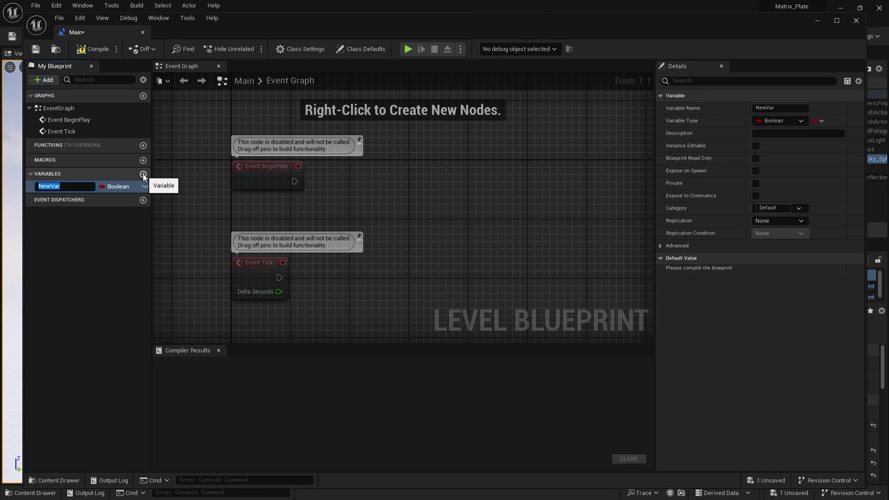
pyautogui.press('BackSpace')
pyautogui.press('Return')
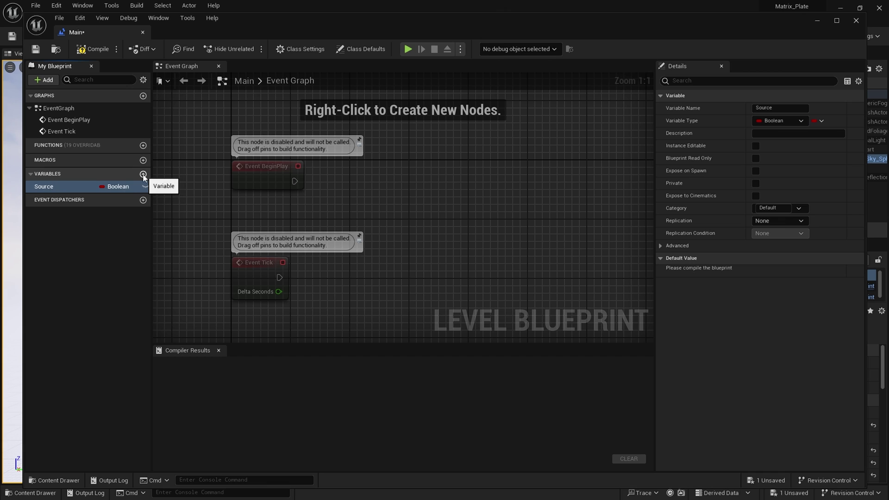
pyautogui.click(129, 186)
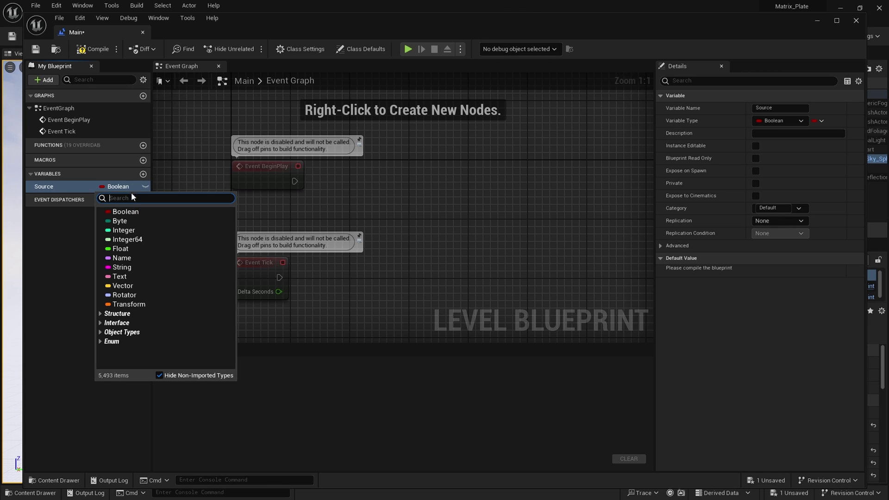
pyautogui.write('file media')
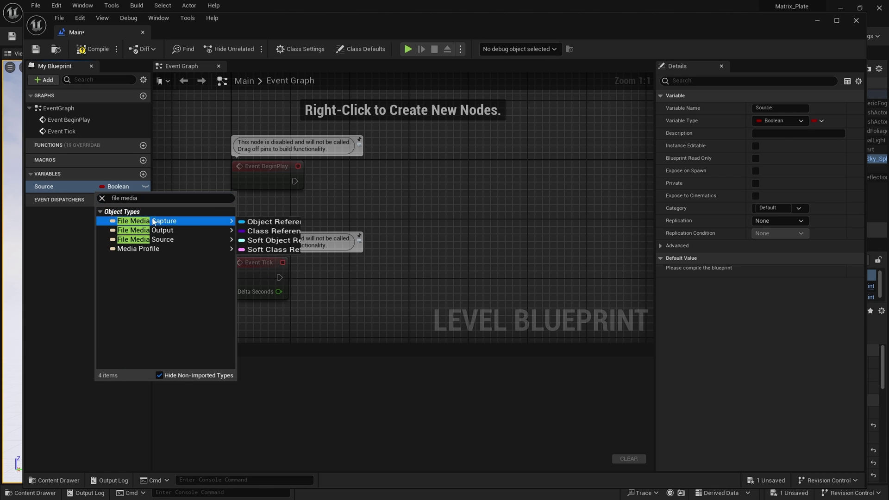
pyautogui.moveTo(171, 242)
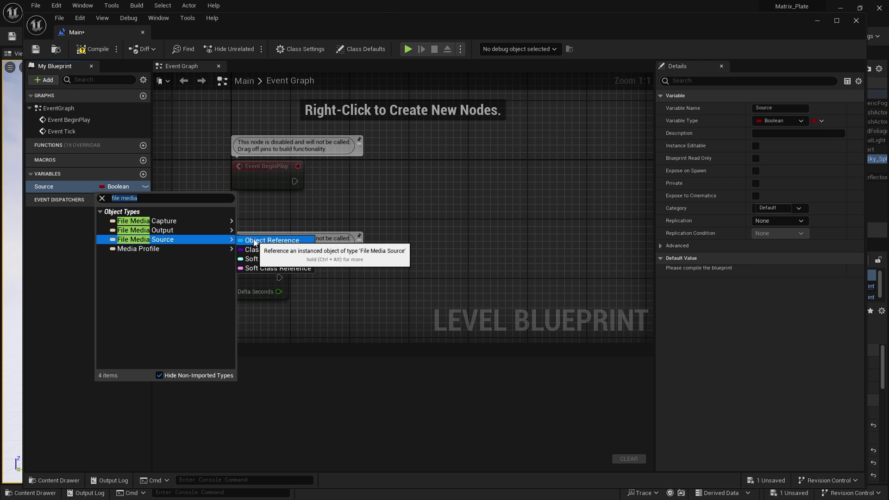
pyautogui.click(254, 242)
pyautogui.click(145, 187)
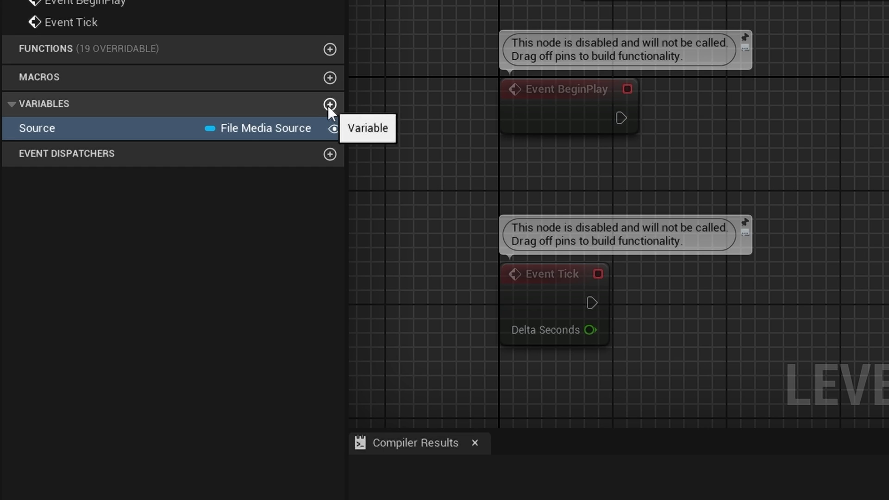
# Add an instance-editable Media Player variable named player, then compile and save the blueprint
pyautogui.click(329, 104)
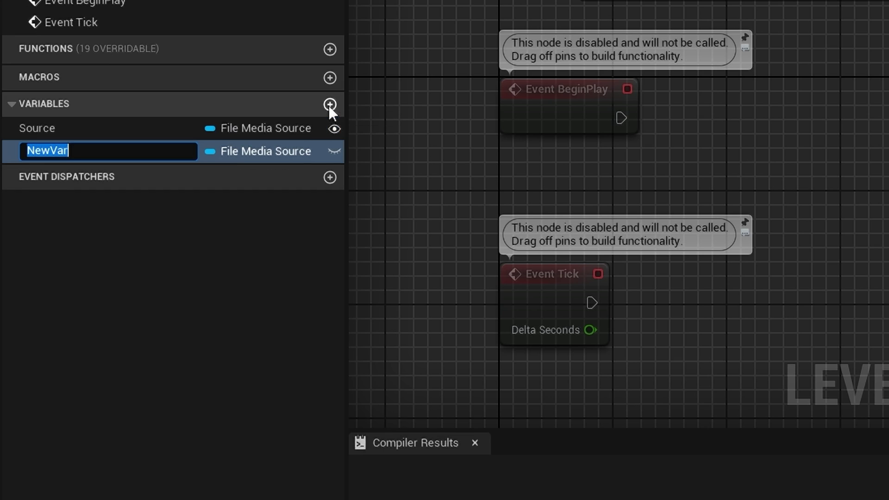
pyautogui.write('player')
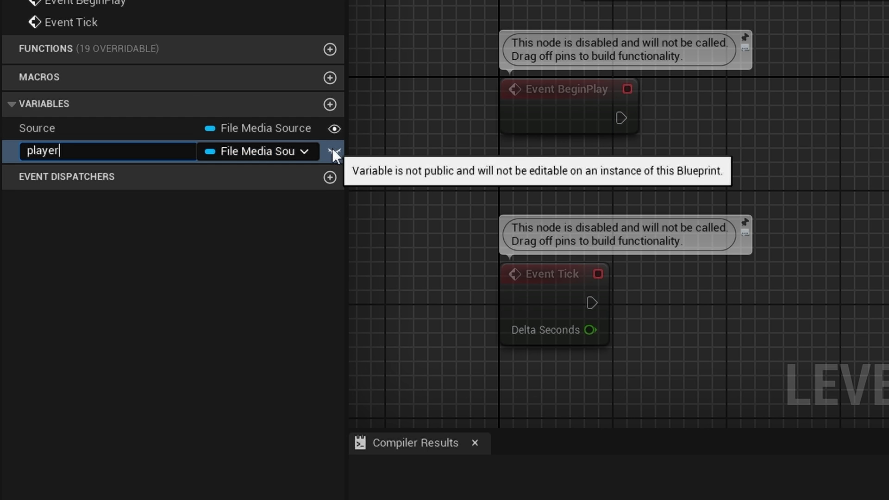
pyautogui.press('Return')
pyautogui.click(283, 155)
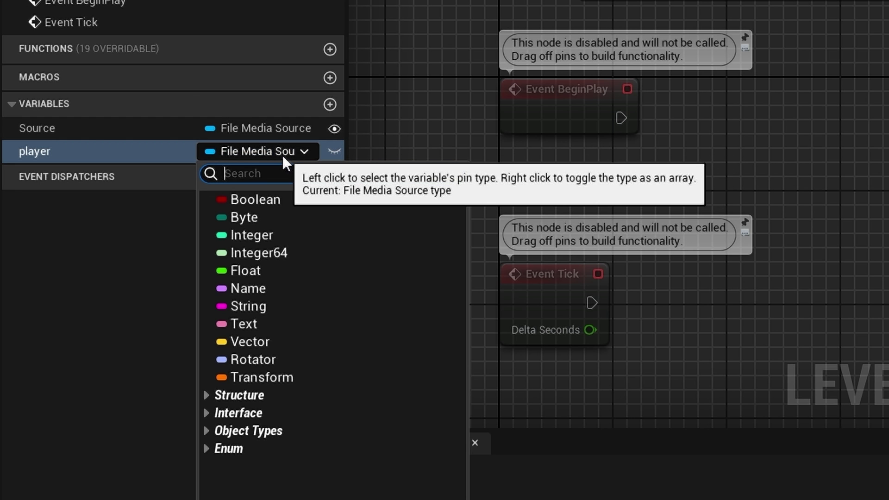
pyautogui.write('mediaplay')
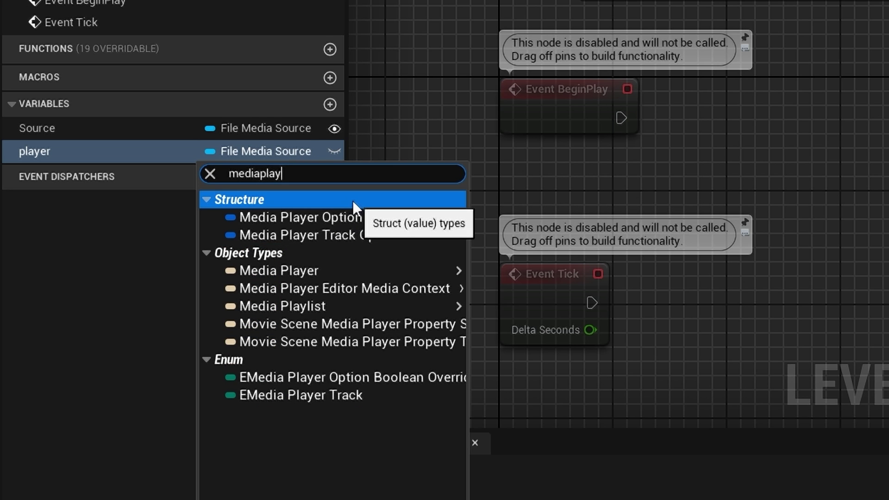
pyautogui.moveTo(343, 271)
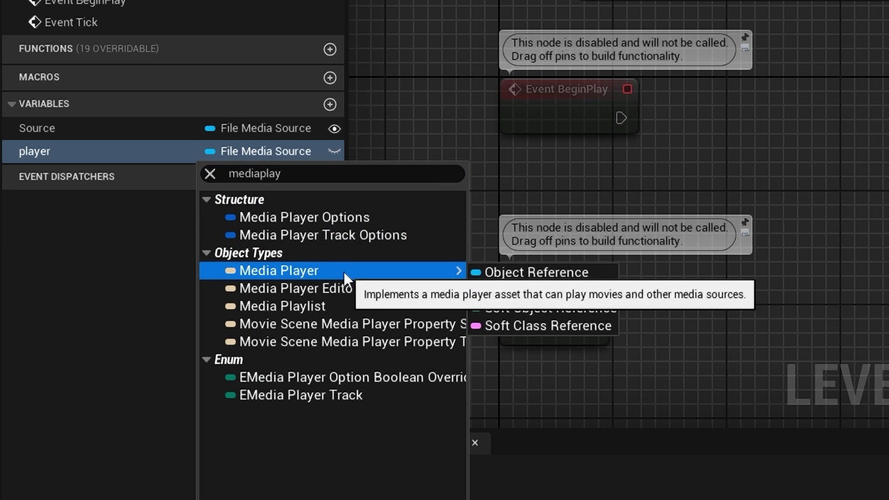
pyautogui.click(565, 276)
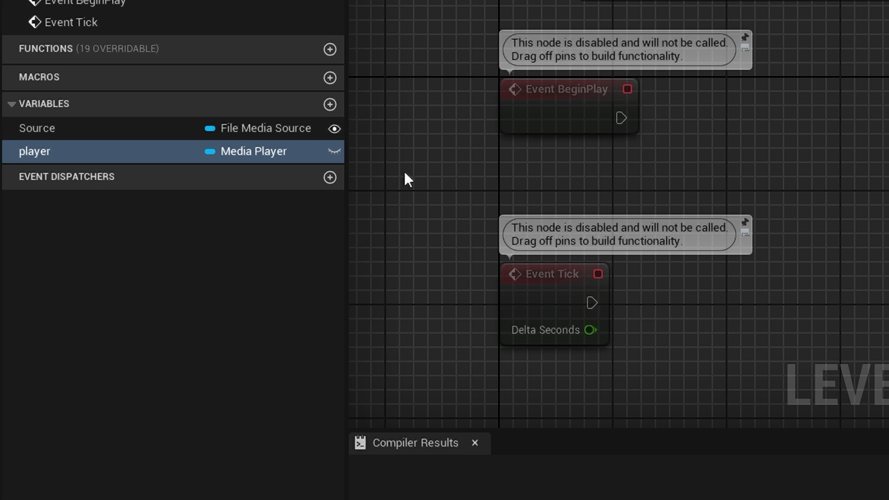
pyautogui.click(335, 152)
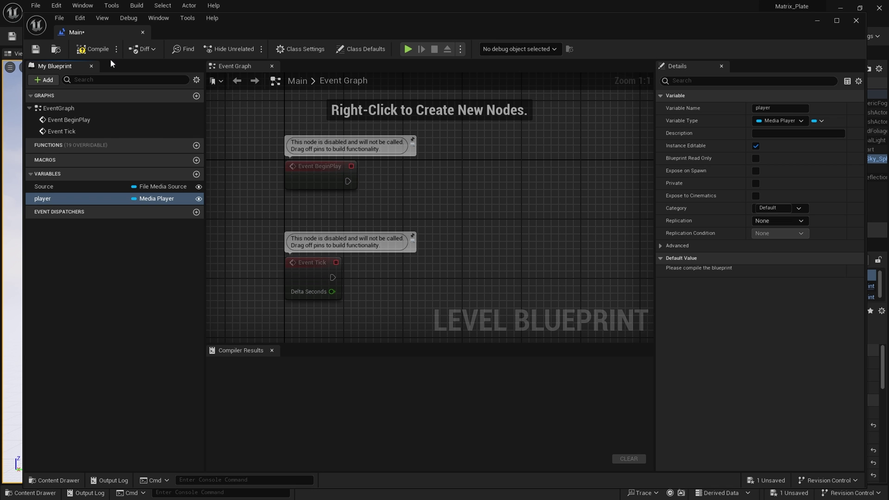
pyautogui.click(92, 49)
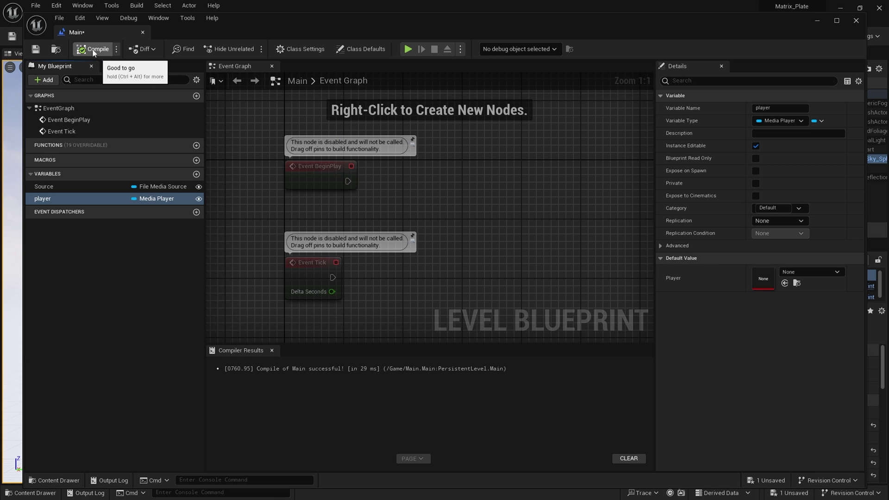
pyautogui.click(35, 50)
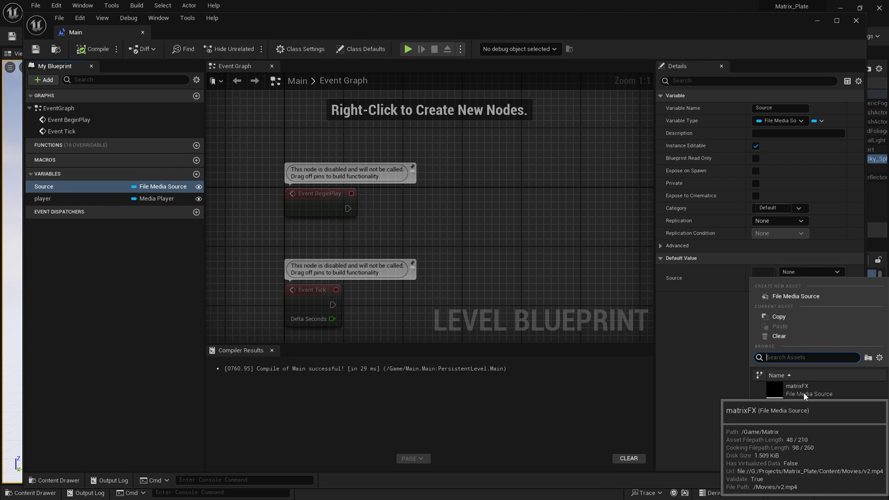
# Set Source's default to matrixFX and player's default to MatrixPlayer, then compile and save
pyautogui.click(805, 393)
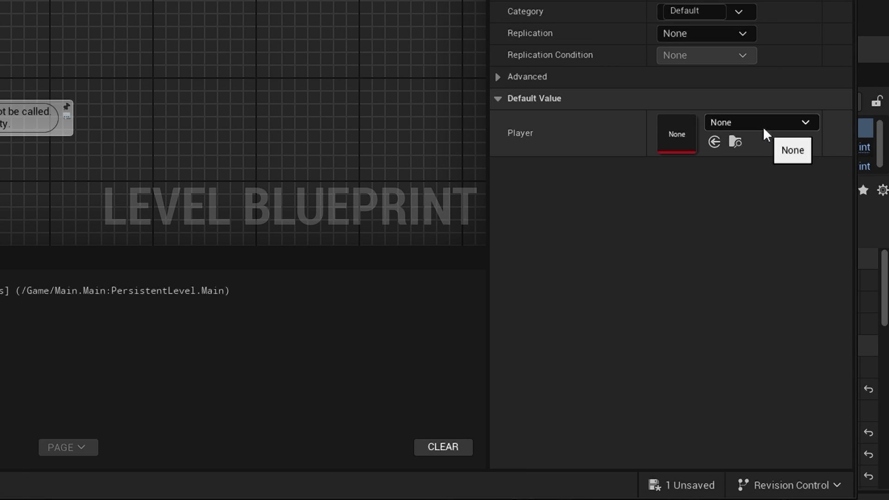
pyautogui.click(764, 126)
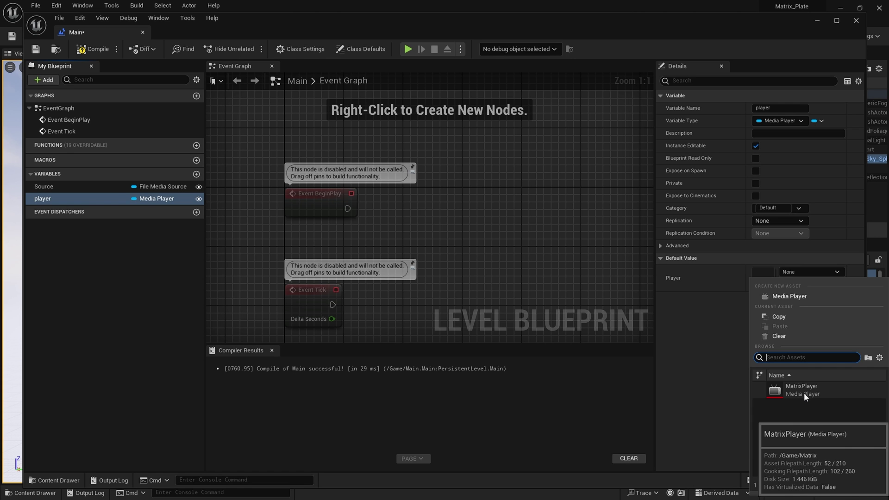
pyautogui.click(804, 393)
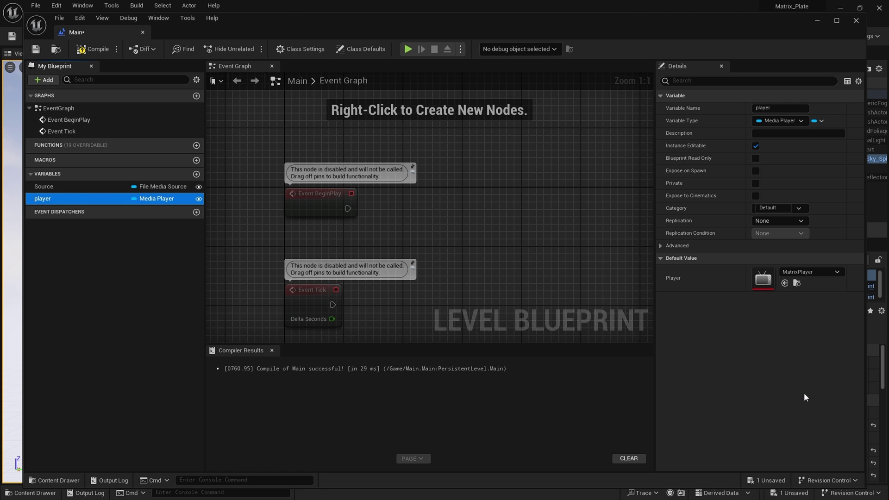
pyautogui.click(85, 51)
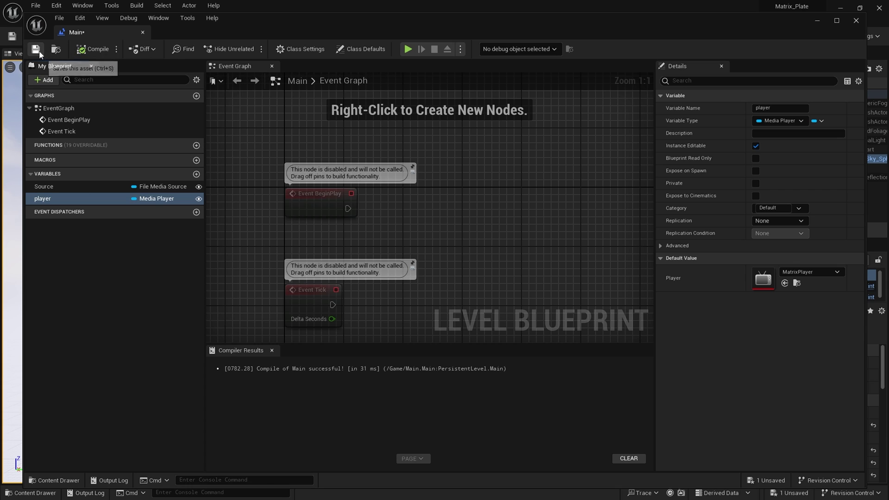
pyautogui.click(36, 49)
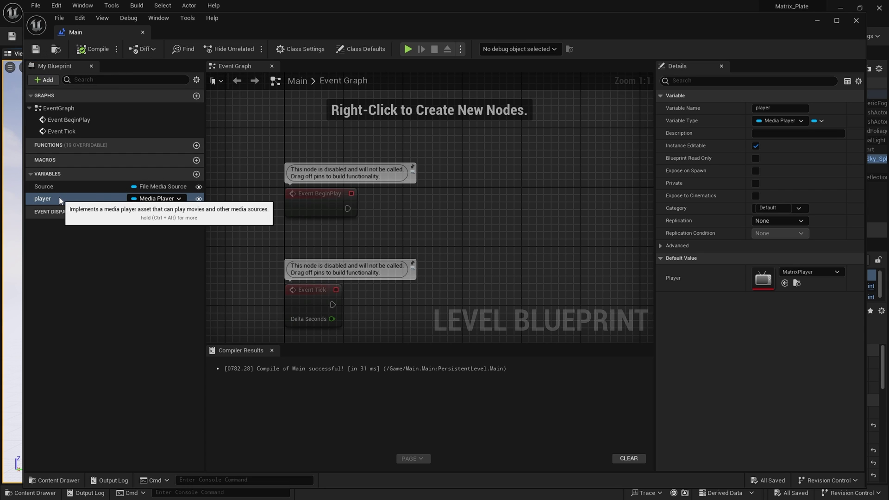
# Place getter nodes for player and Source below Event BeginPlay, moving Event Tick aside
pyautogui.moveTo(42, 200); pyautogui.dragTo(379, 215)
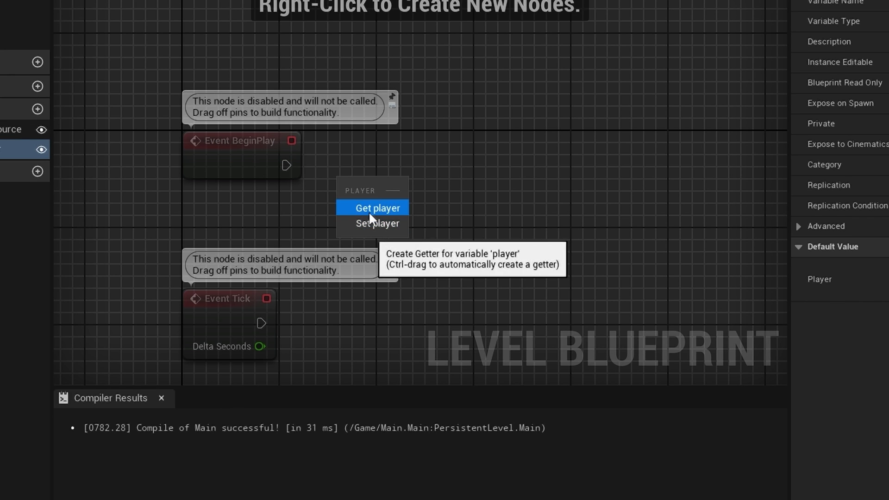
pyautogui.click(398, 234)
pyautogui.moveTo(358, 180); pyautogui.dragTo(246, 209)
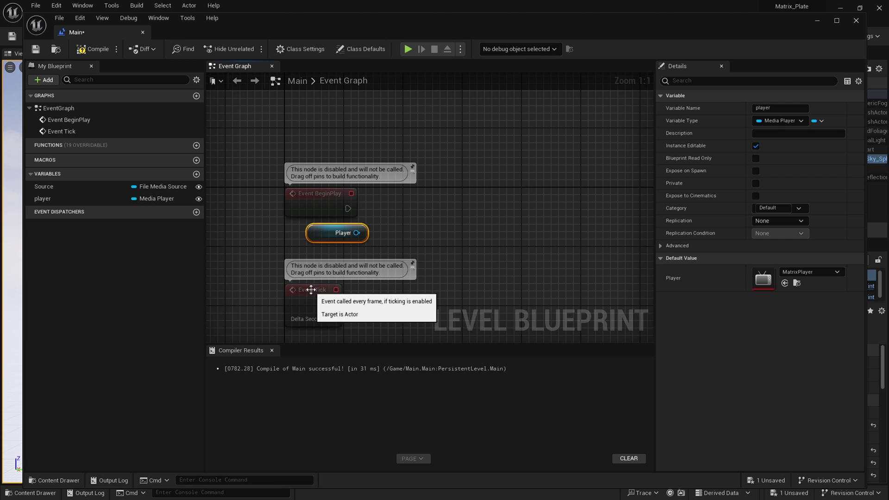
pyautogui.moveTo(229, 301); pyautogui.dragTo(228, 374)
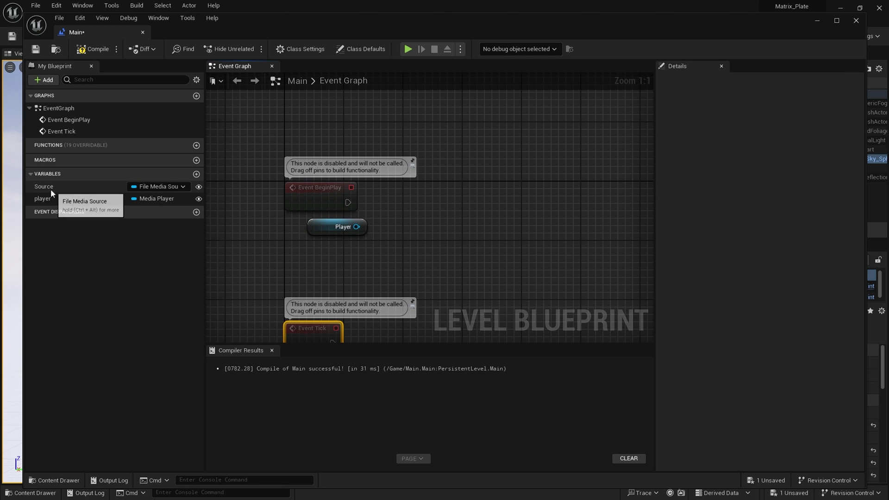
pyautogui.moveTo(46, 187); pyautogui.dragTo(302, 253)
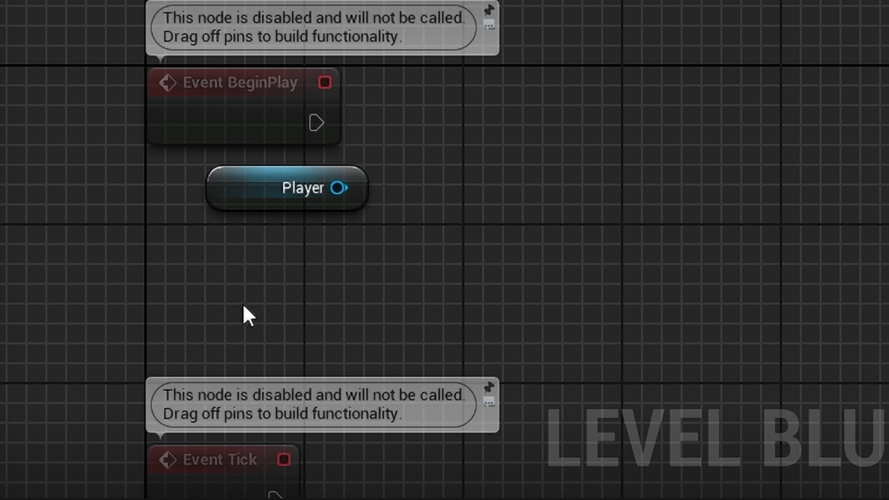
pyautogui.click(319, 269)
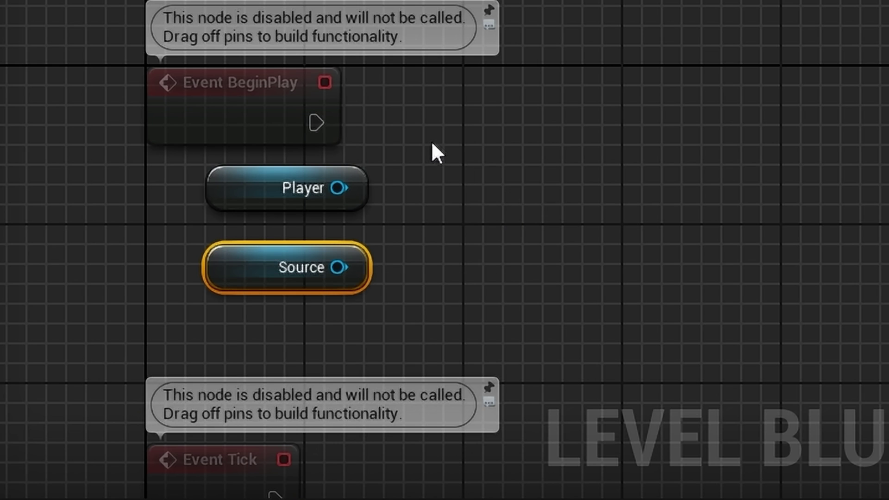
pyautogui.click(432, 151)
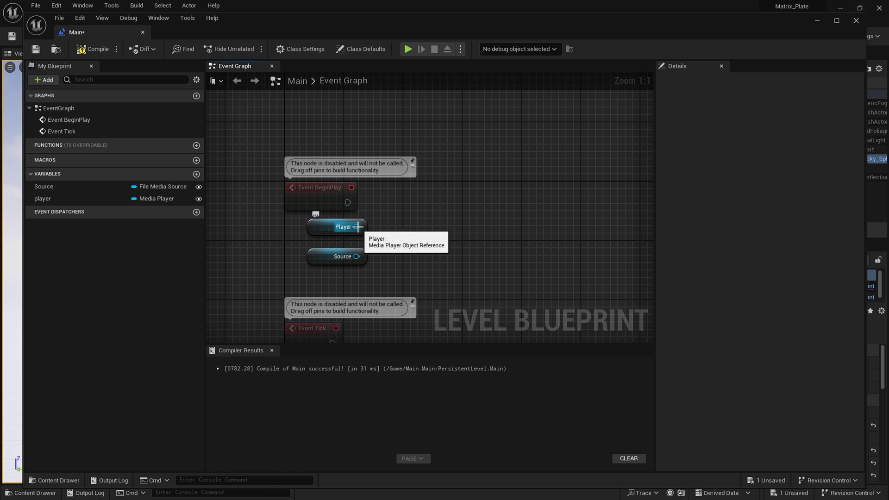
# Add Open Source on player, wired from Event BeginPlay with Source as media, and compile
pyautogui.moveTo(358, 226); pyautogui.dragTo(413, 227)
pyautogui.write('play source')
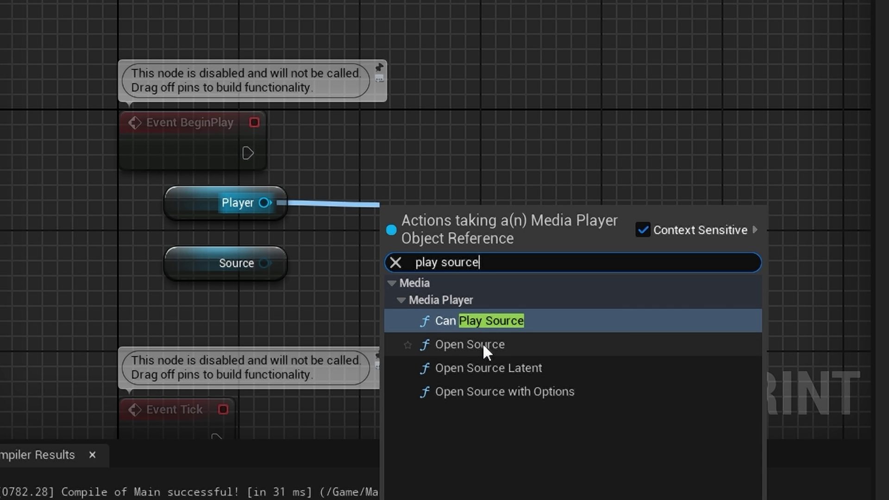
pyautogui.click(533, 345)
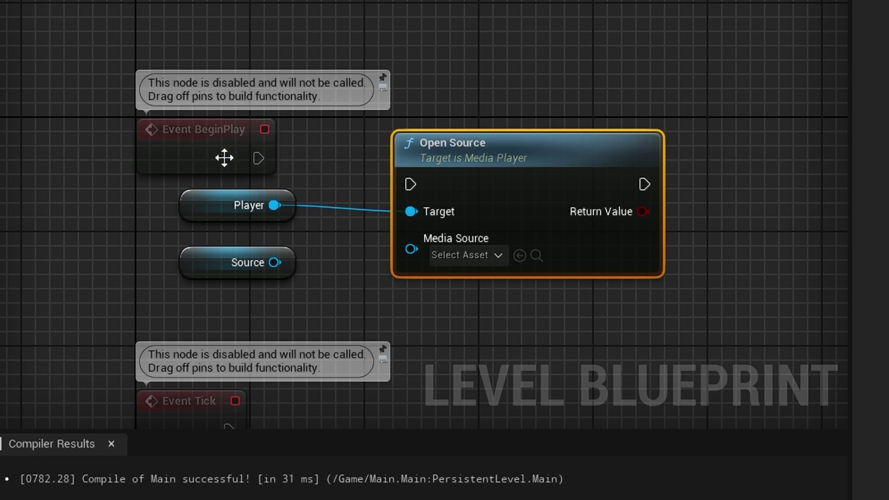
pyautogui.moveTo(258, 158); pyautogui.dragTo(411, 185)
pyautogui.moveTo(277, 263); pyautogui.dragTo(427, 259)
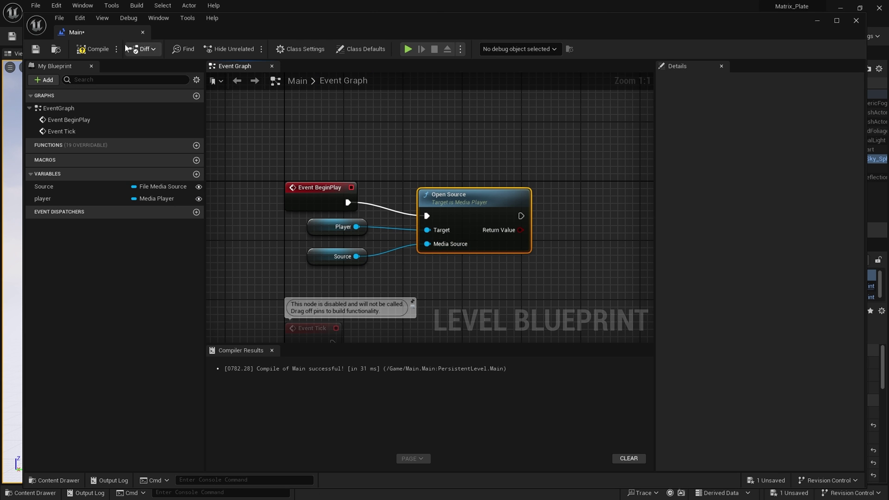
pyautogui.click(90, 50)
# Save and close the level blueprint, then simulate the level and stop it
pyautogui.click(41, 50)
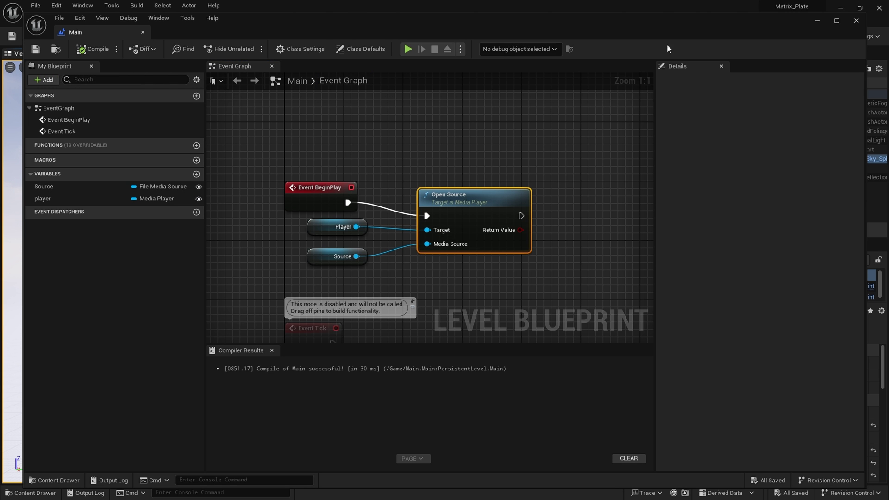
pyautogui.click(855, 21)
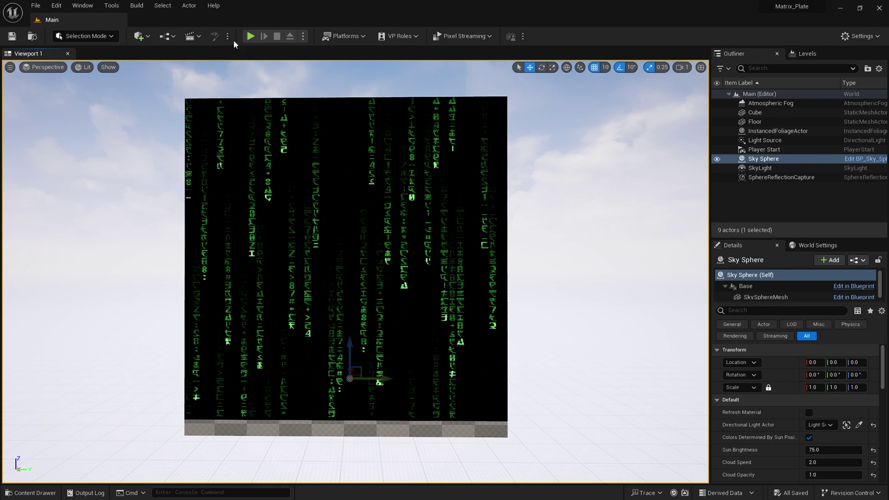
pyautogui.click(303, 36)
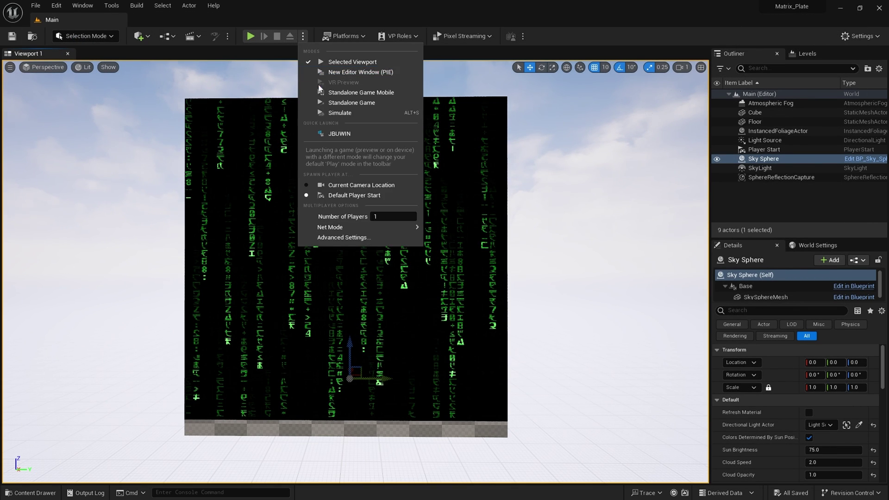
pyautogui.click(336, 114)
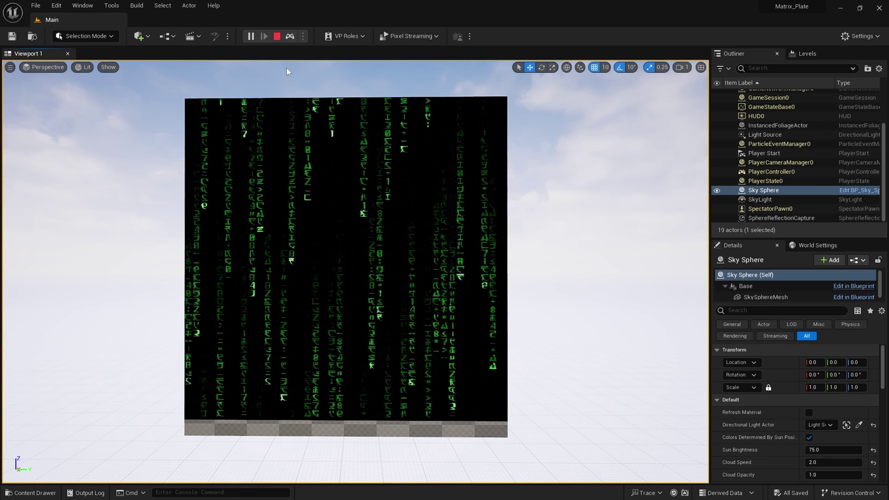
pyautogui.click(277, 37)
# Inspect the code-rain panel up close, then show the Matrix folder's assets in the Content Drawer
pyautogui.moveTo(433, 230); pyautogui.dragTo(450, 407)
pyautogui.press('Escape')
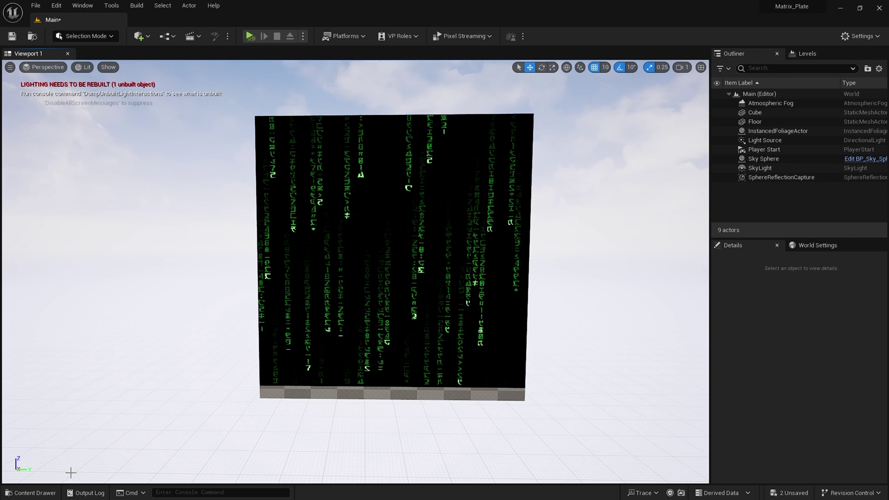
pyautogui.click(32, 493)
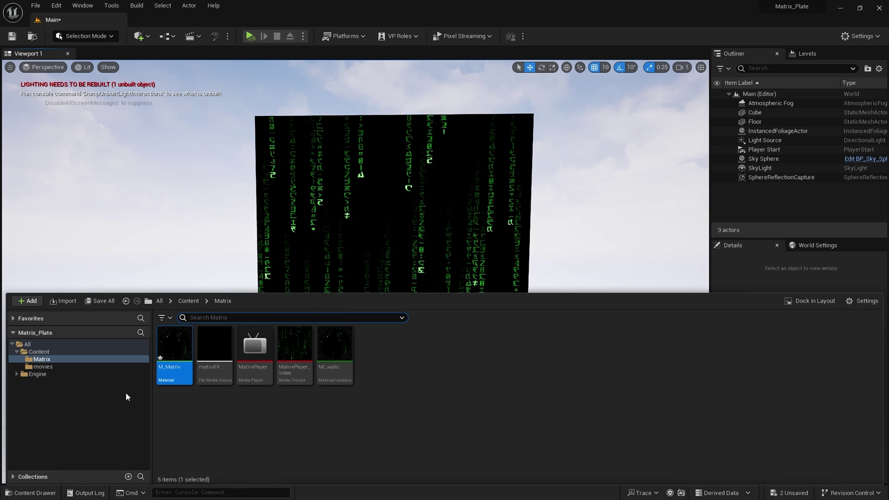
# Set M_Matrix's Blend Mode to Additive, save the material and close its editor
pyautogui.doubleClick(178, 356)
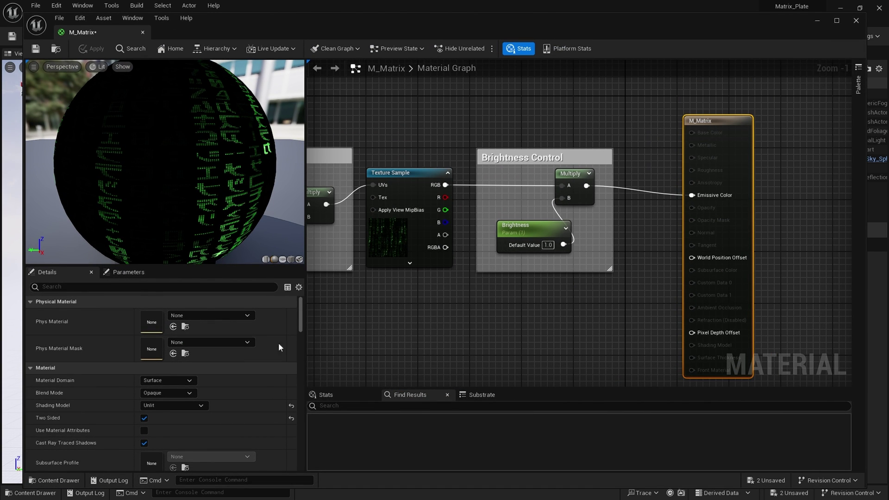
pyautogui.click(166, 393)
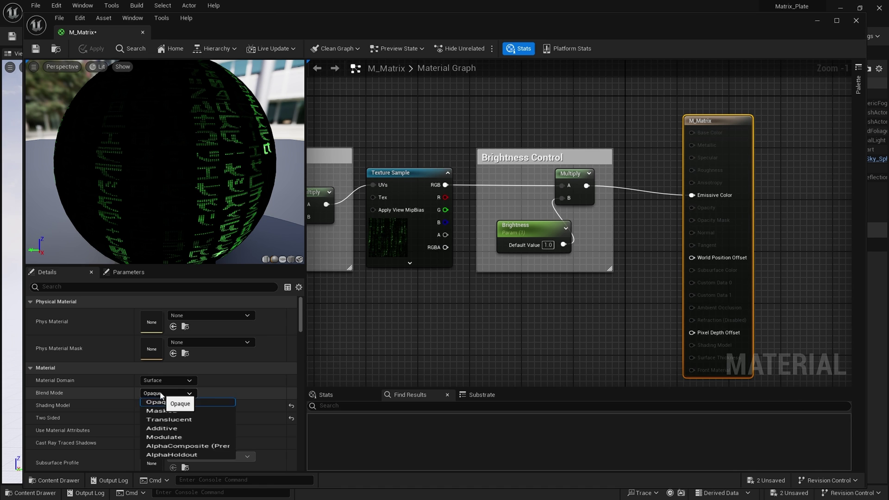
pyautogui.click(155, 430)
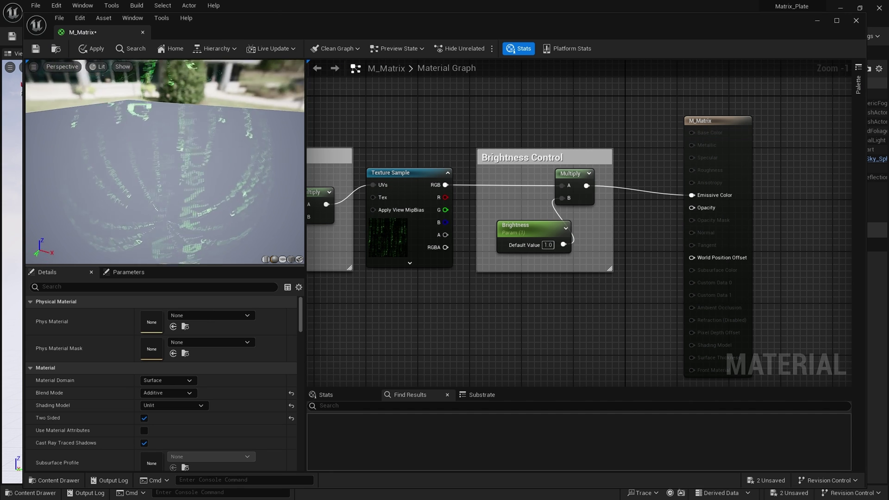
pyautogui.moveTo(116, 87)
pyautogui.mouseDown()
pyautogui.moveTo(118, 125)
pyautogui.moveTo(116, 87)
pyautogui.mouseUp()
pyautogui.click(35, 48)
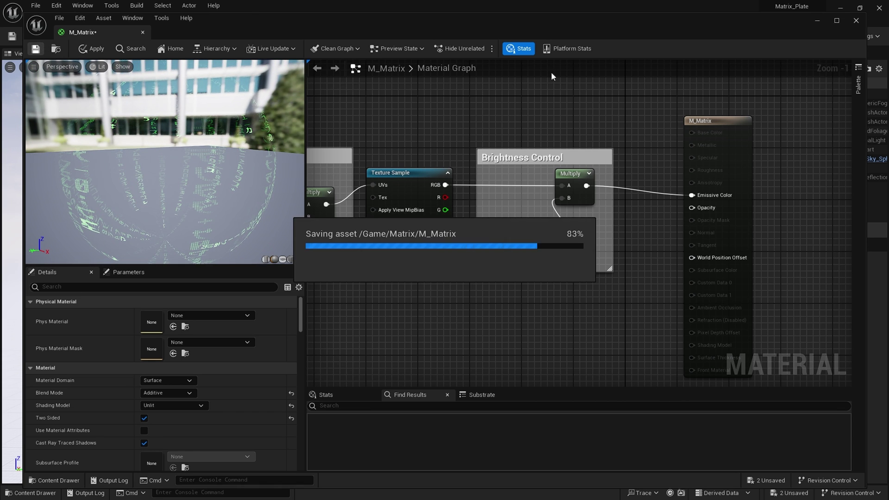
pyautogui.click(856, 21)
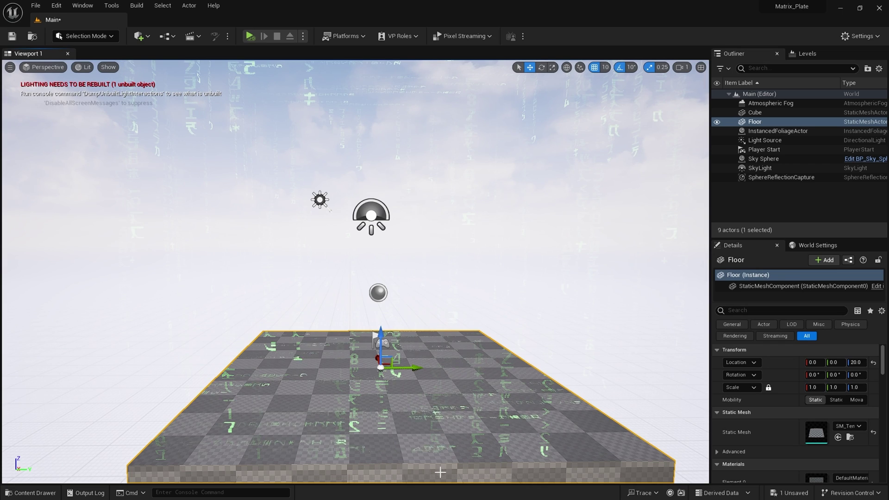
# Delete Atmospheric Fog, InstancedFoliageActor, Player Start, SkyLight, SphereReflectionCapture and Sky Sphere from the level
pyautogui.scroll(-3, 815, 465)
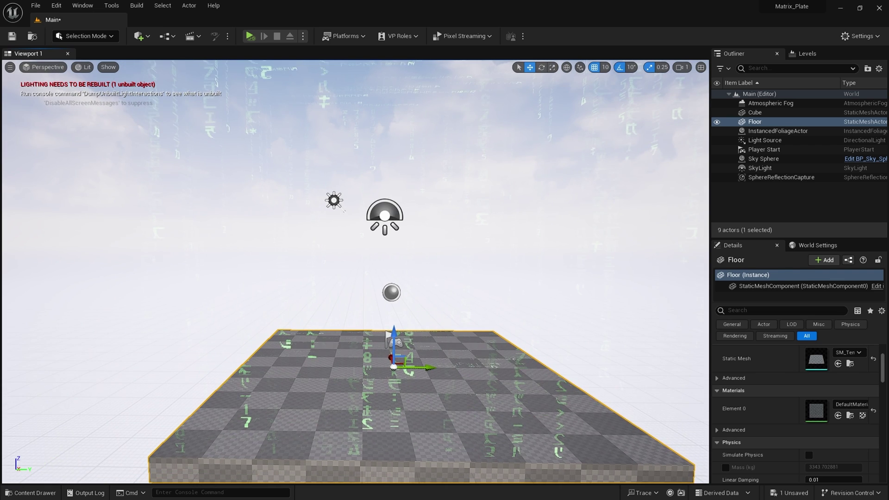
pyautogui.click(744, 104)
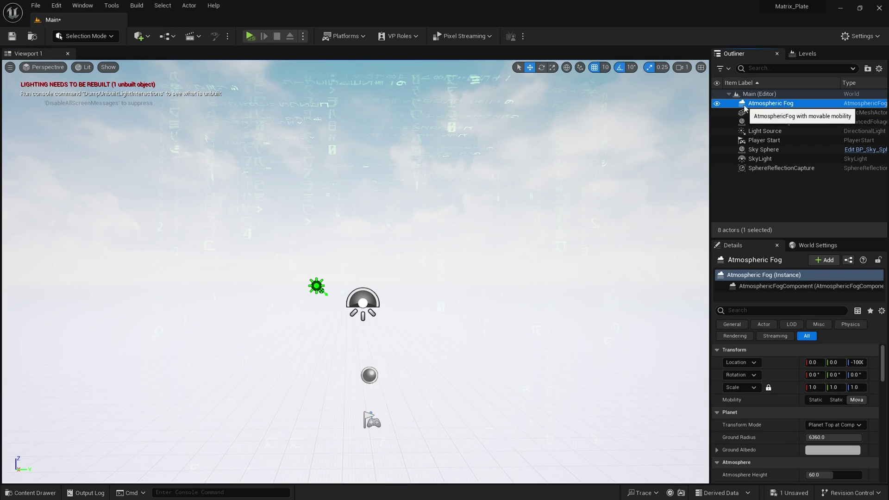
pyautogui.press('Delete')
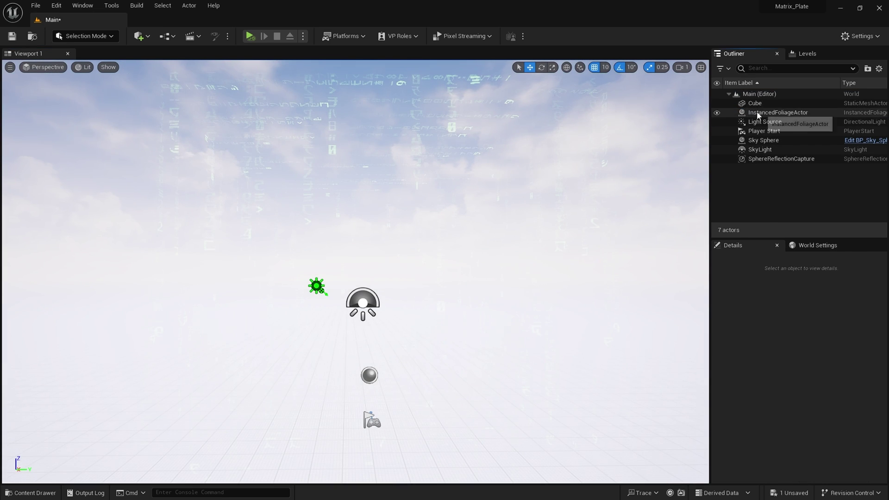
pyautogui.click(759, 113)
pyautogui.press('Delete')
pyautogui.click(766, 121)
pyautogui.press('Delete')
pyautogui.click(770, 131)
pyautogui.press('Delete')
pyautogui.click(770, 132)
pyautogui.press('Delete')
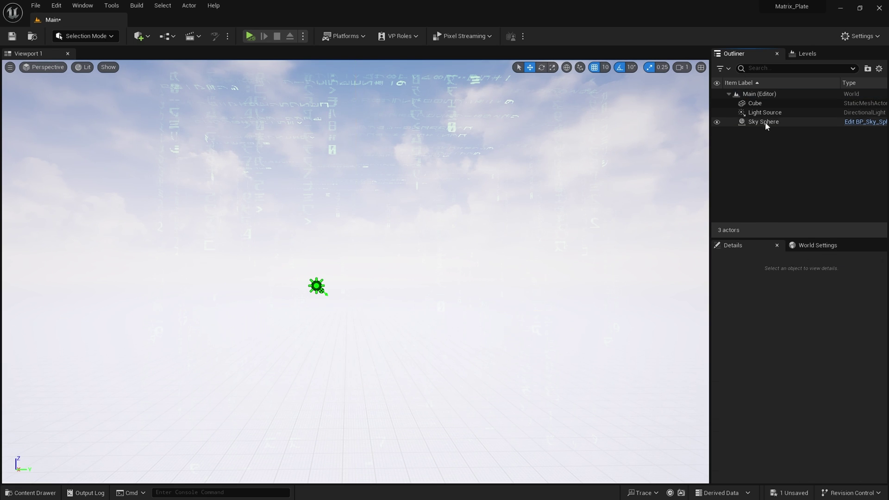
pyautogui.click(765, 123)
pyautogui.press('Delete')
# Confirm the Light Source's green light colour and look into the code-rain tunnel
pyautogui.click(766, 114)
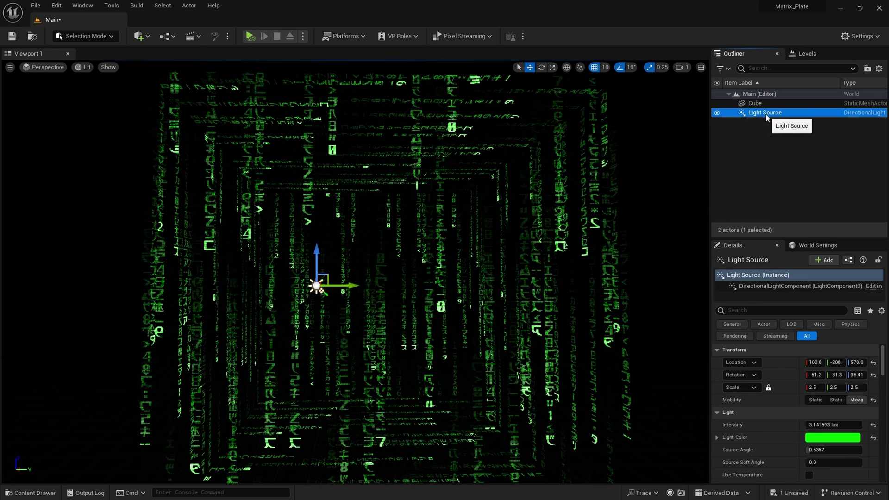
pyautogui.click(834, 437)
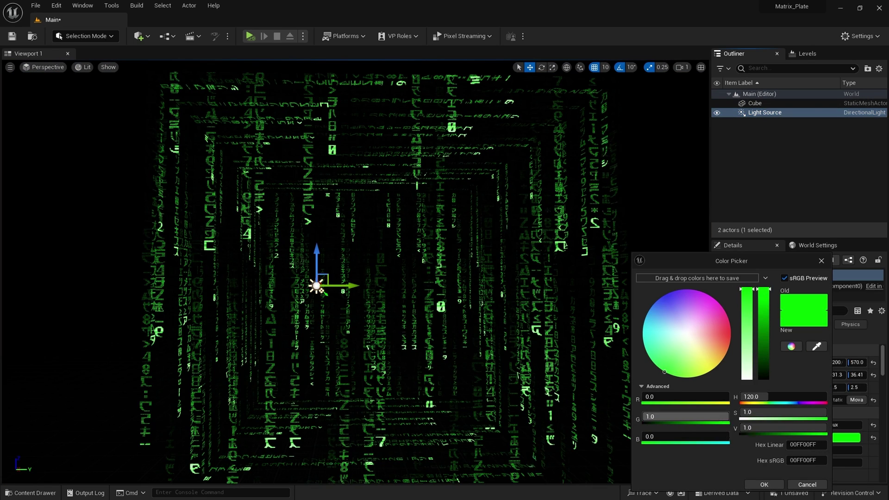
pyautogui.click(765, 485)
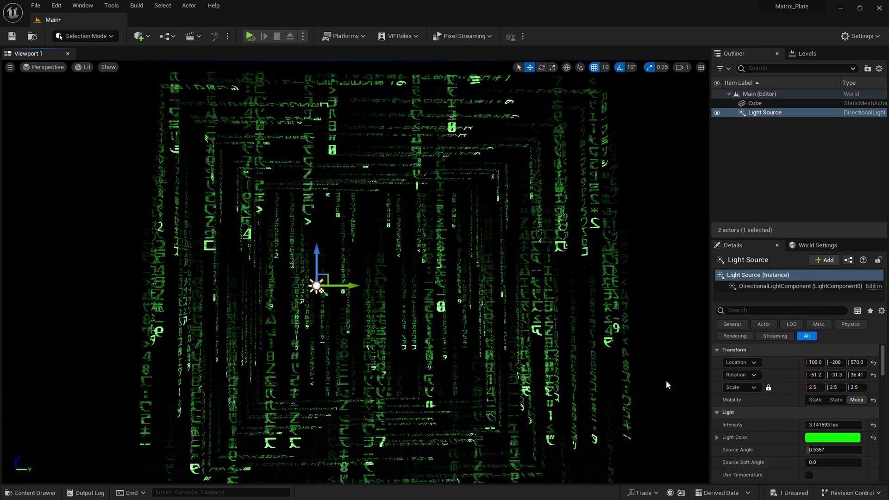
pyautogui.moveTo(653, 385)
pyautogui.mouseDown(button='right')
pyautogui.moveTo(670, 384)
pyautogui.moveTo(640, 385)
pyautogui.moveTo(662, 385)
pyautogui.mouseUp(button='right')
# Add a cube at the origin, scale it uniformly to 8 and raise it to Z 510
pyautogui.click(139, 36)
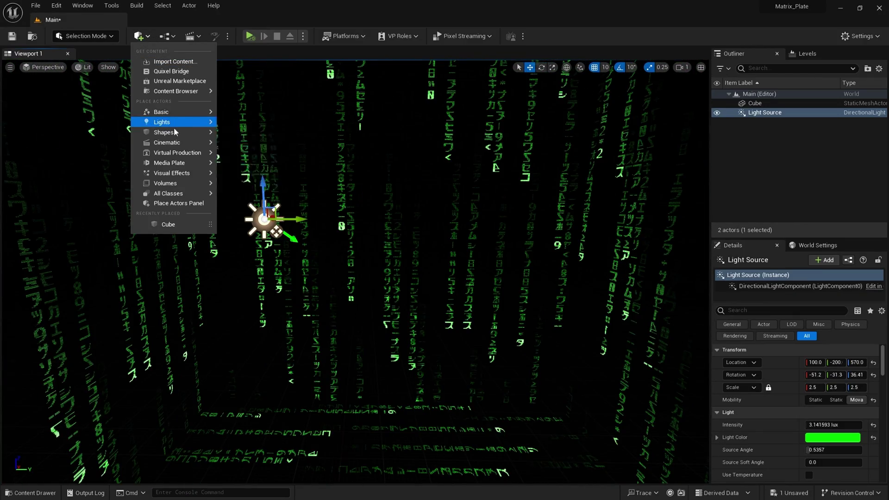
pyautogui.moveTo(174, 133)
pyautogui.click(238, 136)
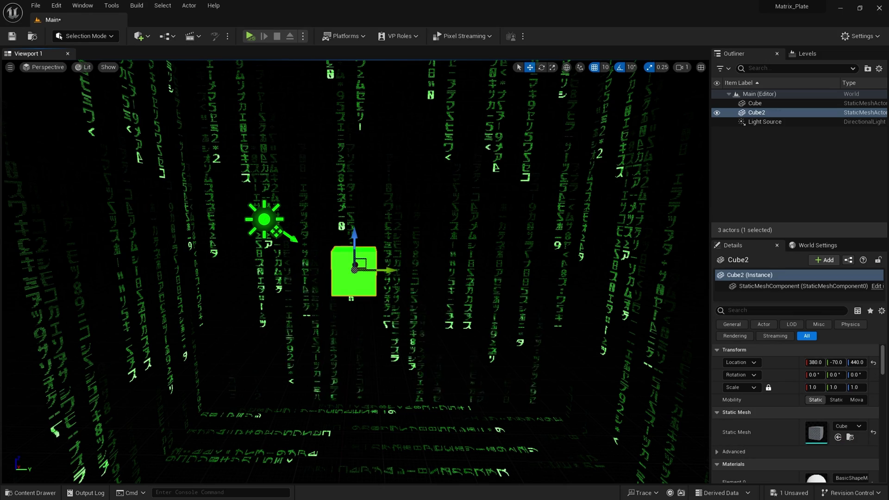
pyautogui.click(873, 362)
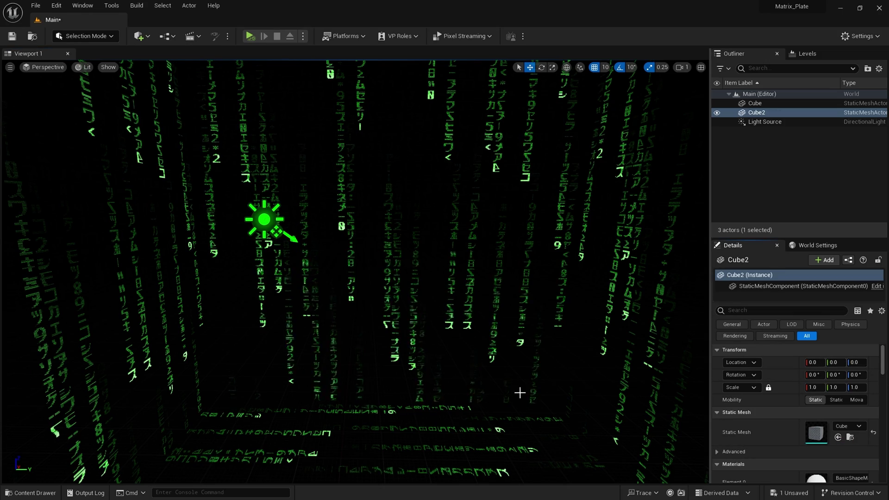
pyautogui.scroll(5, 515, 394)
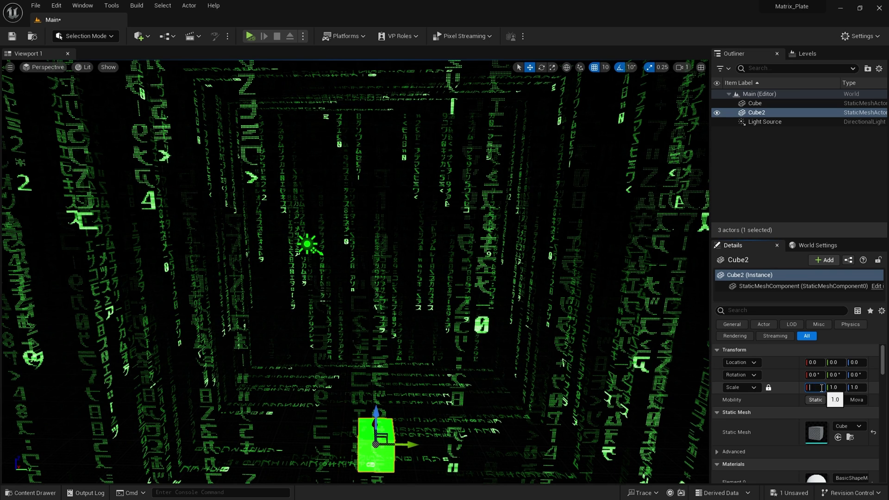
pyautogui.press('Return')
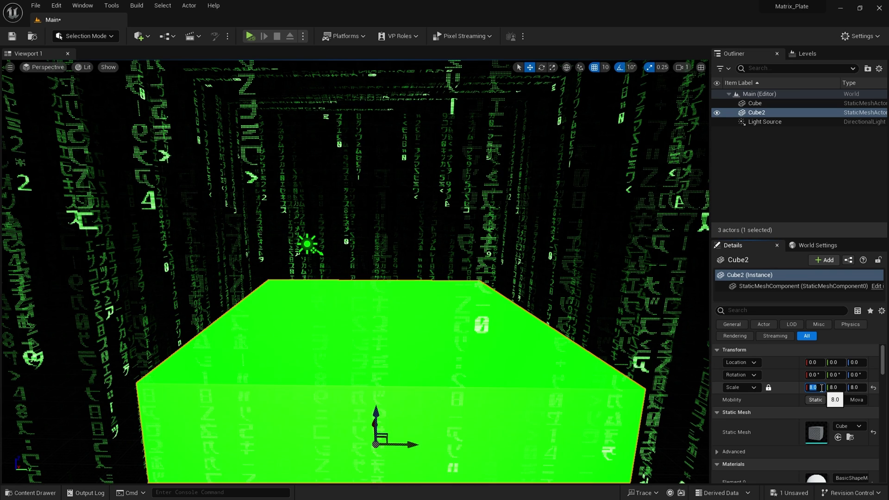
pyautogui.moveTo(375, 413); pyautogui.dragTo(368, 246)
pyautogui.scroll(-6, 373, 223)
pyautogui.moveTo(370, 242); pyautogui.dragTo(352, 202, button='right')
# Select the MI_walls material instance in the Content Drawer's Matrix folder
pyautogui.click(31, 492)
pyautogui.moveTo(182, 348)
pyautogui.click(335, 344)
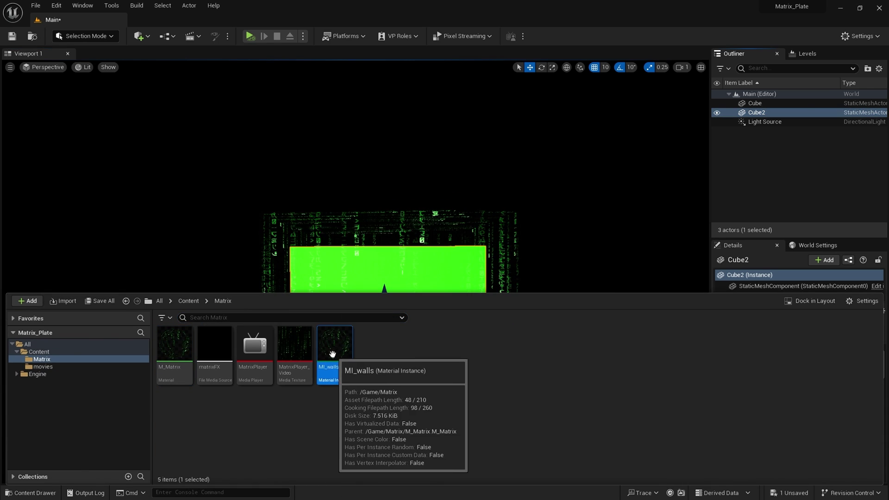
# Assign MI_walls to Cube2 and duplicate it as Cube3 at scale 5
pyautogui.click(760, 113)
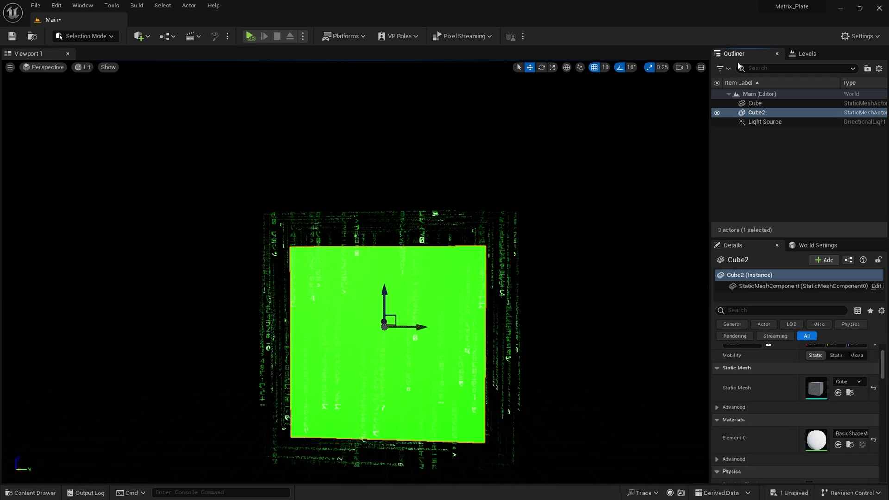
pyautogui.click(839, 444)
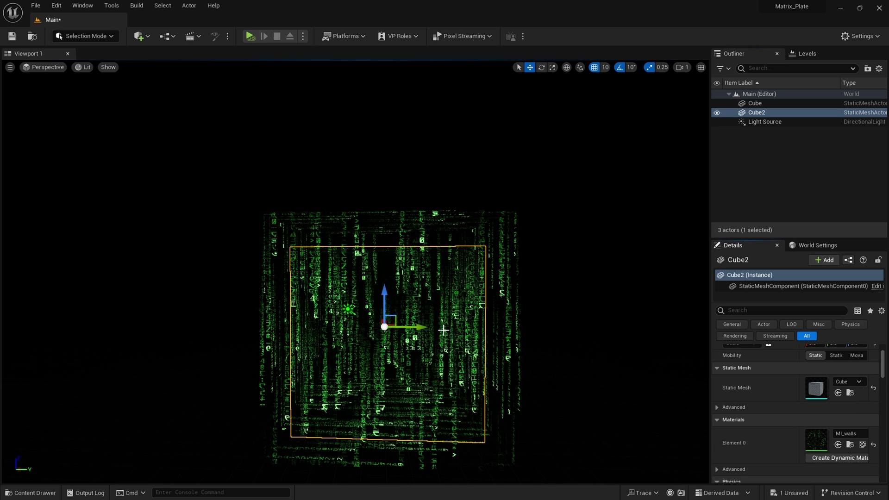
pyautogui.hotkey('ctrl', 'd')
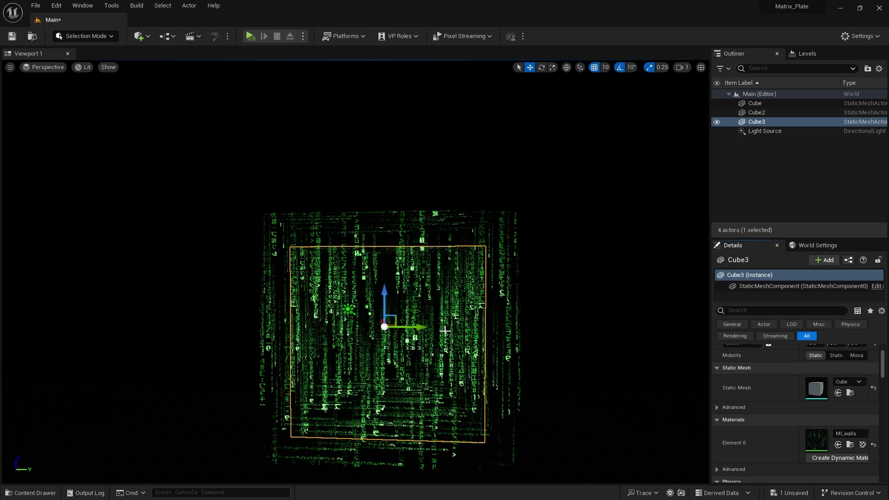
pyautogui.scroll(3, 792, 414)
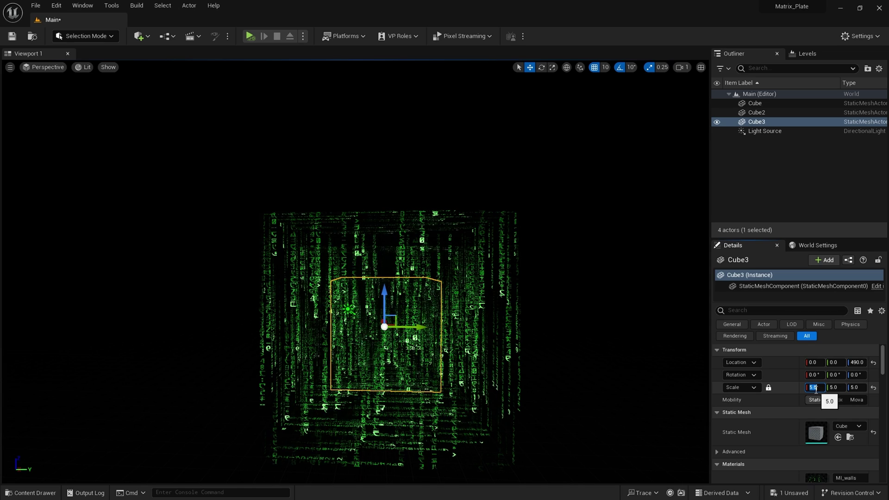
pyautogui.click(747, 122)
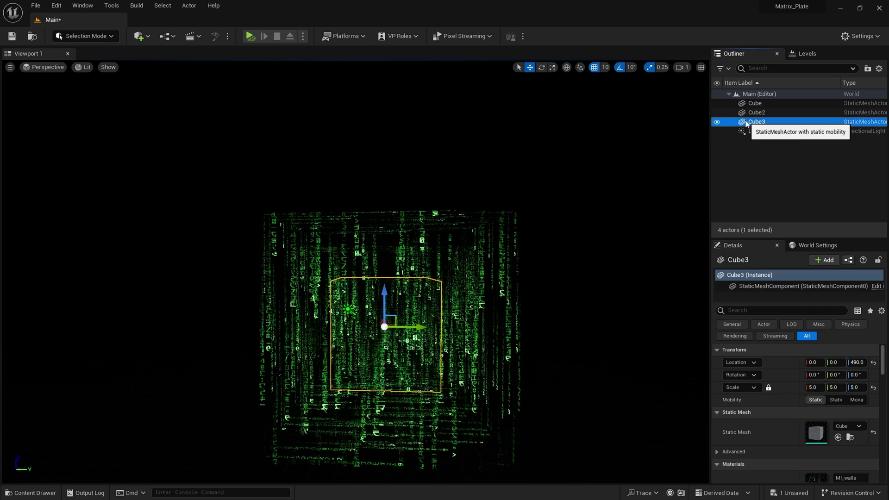
# Duplicate Cube3 as Cube4 with a scale of 2
pyautogui.hotkey('ctrl', 'd')
pyautogui.click(812, 387)
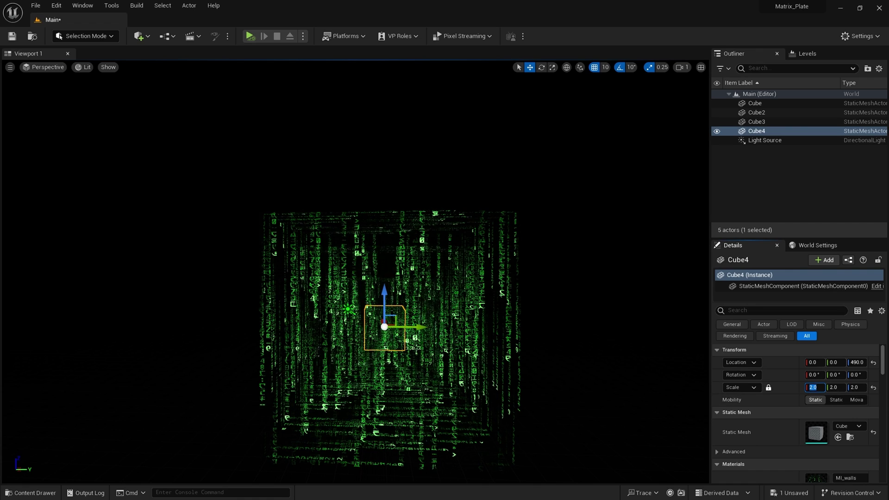
pyautogui.scroll(-3, 794, 468)
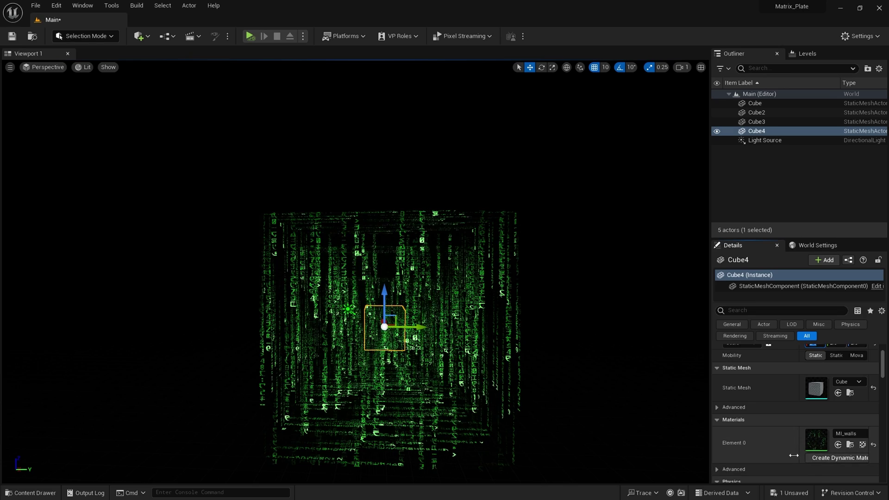
pyautogui.click(626, 389)
pyautogui.moveTo(627, 389); pyautogui.dragTo(627, 393, button='right')
# Preview the nested cubes in play mode, then open the MI_walls material instance
pyautogui.click(251, 36)
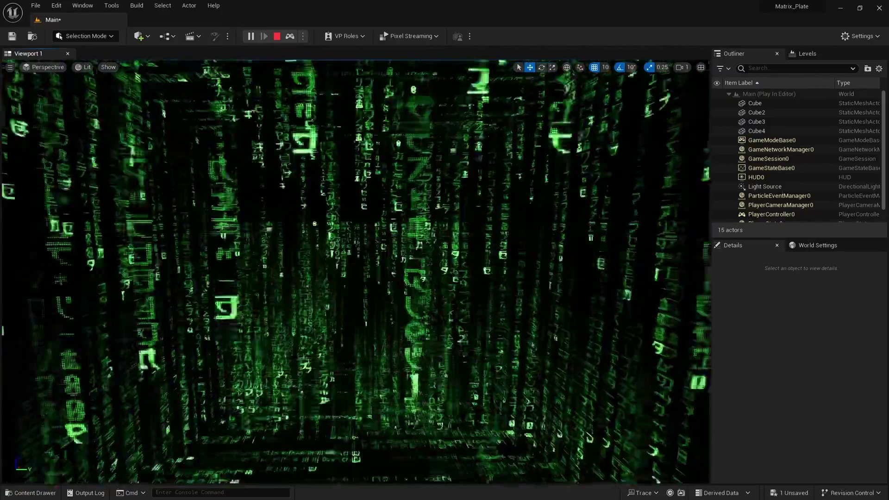
pyautogui.press('Escape')
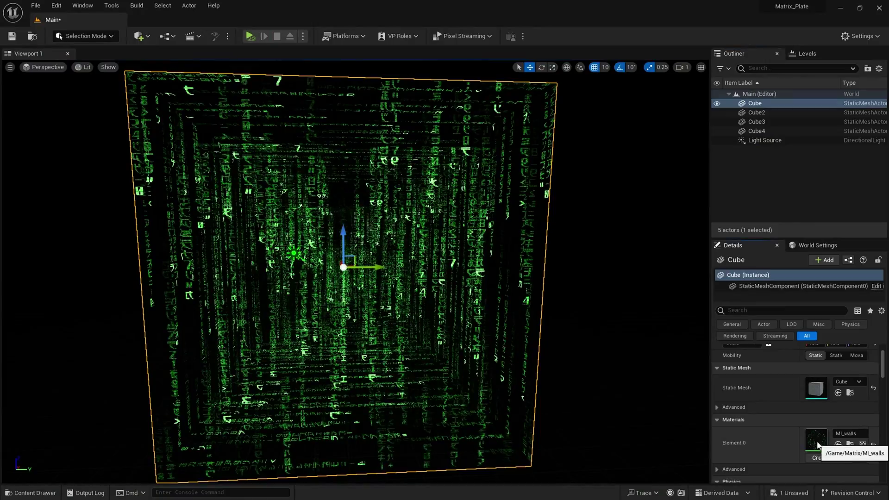
pyautogui.doubleClick(817, 444)
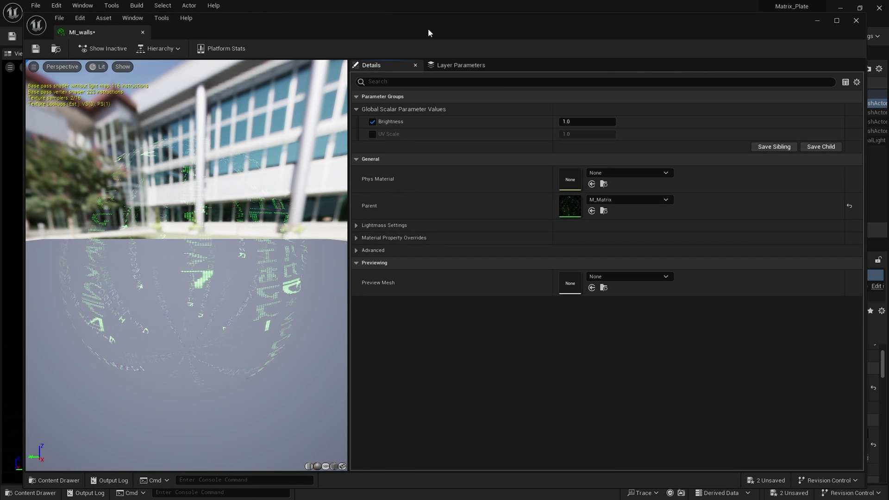
# Arrange the MI_walls editor beside the level and keep the Brightness override at 1.0
pyautogui.moveTo(428, 28); pyautogui.dragTo(430, 46)
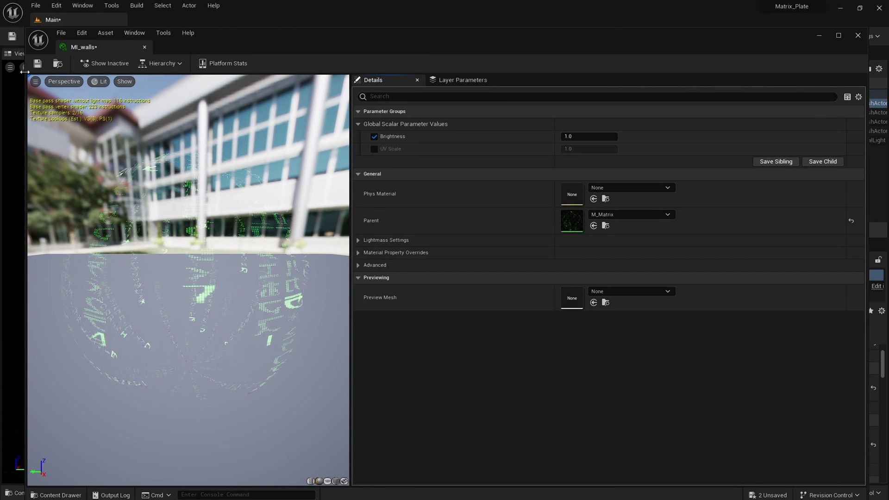
pyautogui.moveTo(25, 71); pyautogui.dragTo(544, 72)
pyautogui.moveTo(765, 136); pyautogui.dragTo(835, 140)
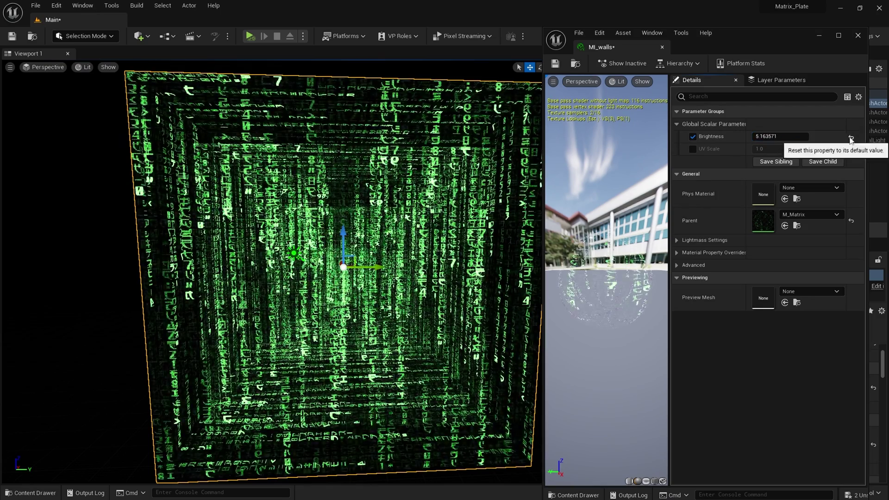
pyautogui.click(851, 139)
# Enable the UV Scale override, setting it to 2 and then 1.5 while checking the tiling
pyautogui.click(693, 149)
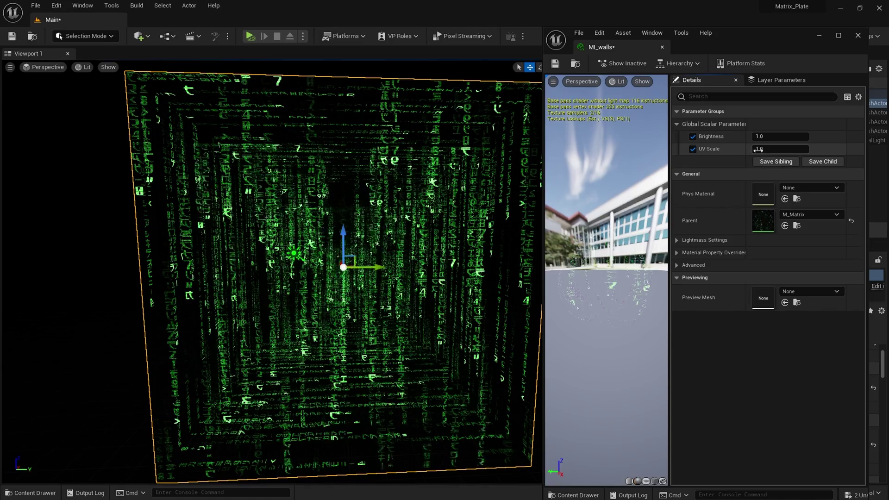
pyautogui.moveTo(759, 149); pyautogui.dragTo(771, 149)
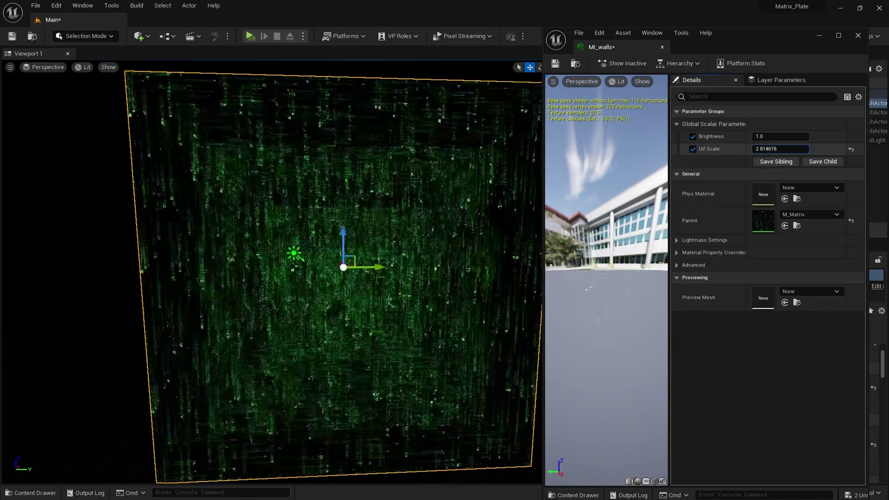
pyautogui.moveTo(781, 149); pyautogui.dragTo(768, 149)
pyautogui.write('2')
pyautogui.press('Return')
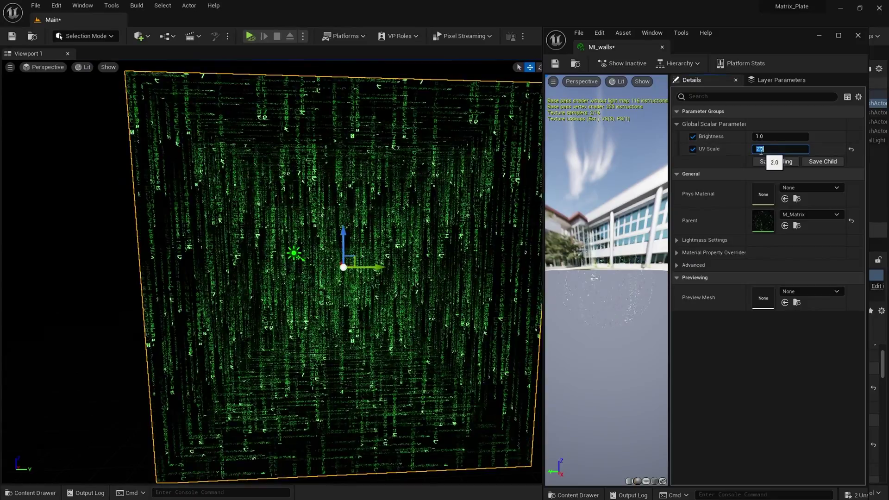
pyautogui.scroll(10, 489, 276)
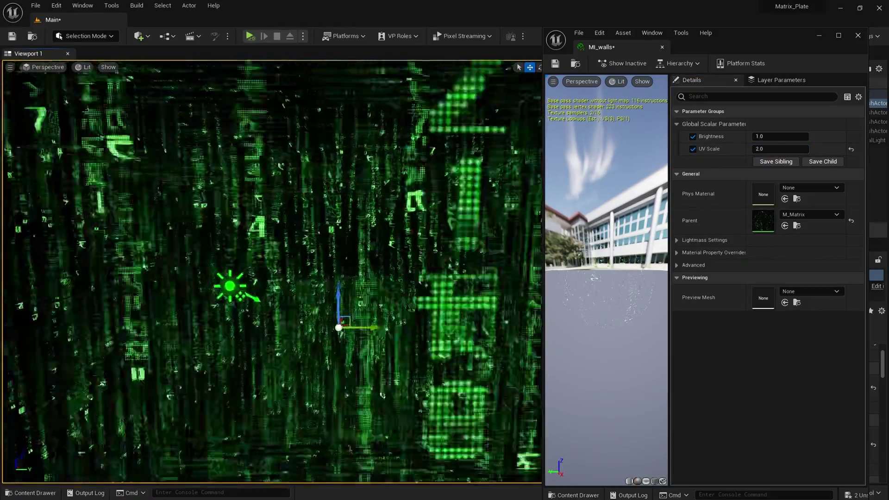
pyautogui.scroll(-10, 274, 272)
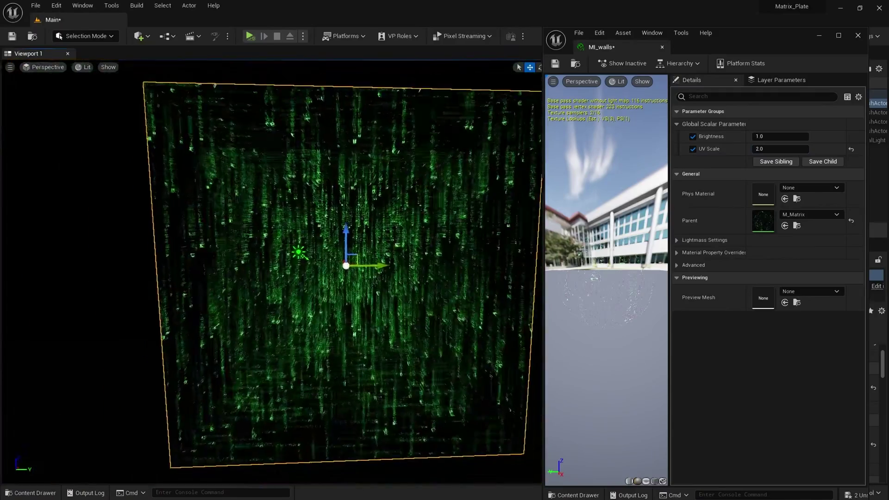
pyautogui.moveTo(333, 269); pyautogui.dragTo(302, 264, button='right')
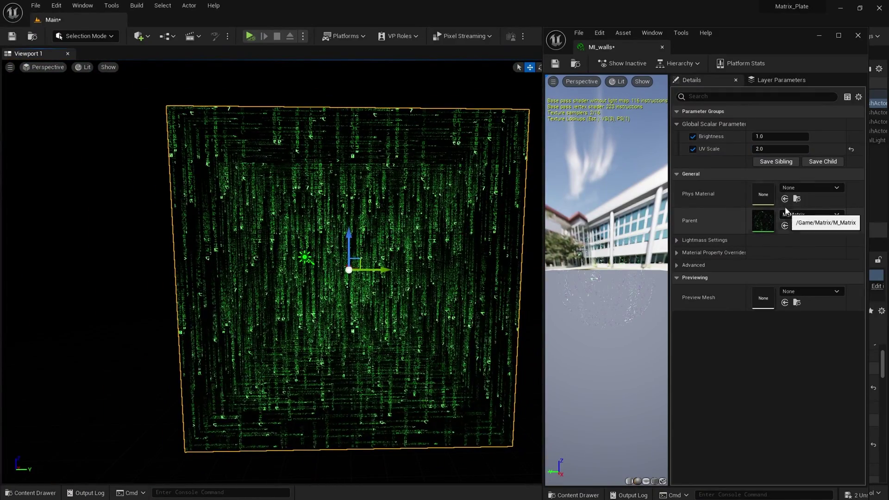
pyautogui.click(778, 149)
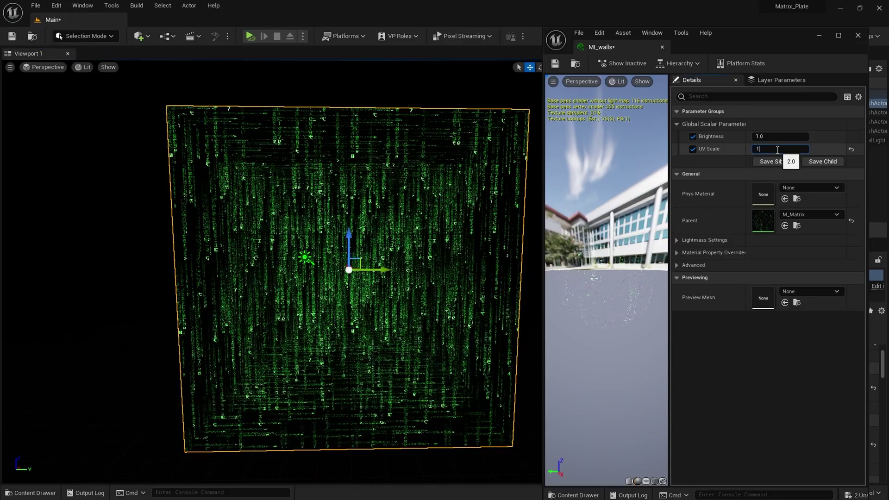
pyautogui.press('Return')
pyautogui.moveTo(324, 268); pyautogui.dragTo(316, 270, button='right')
pyautogui.click(198, 36)
# Create a new level sequence and save it as Matrix in a new Cinematics folder
pyautogui.click(210, 61)
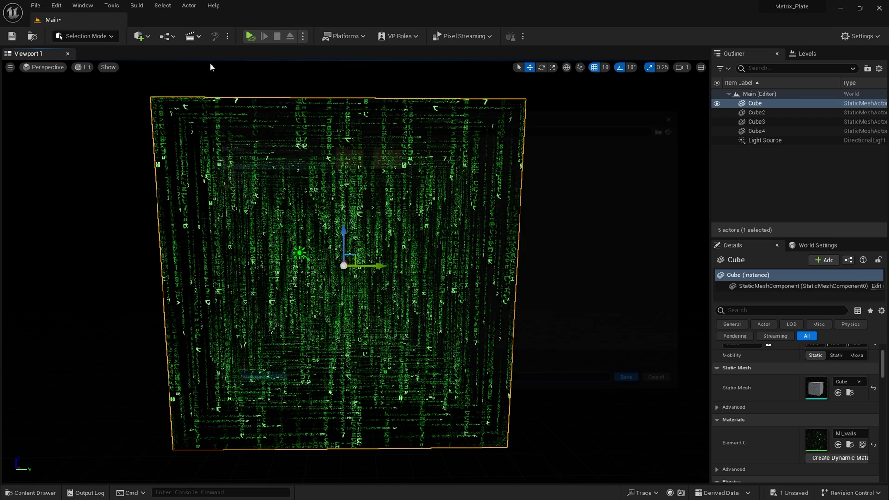
pyautogui.rightClick(457, 226)
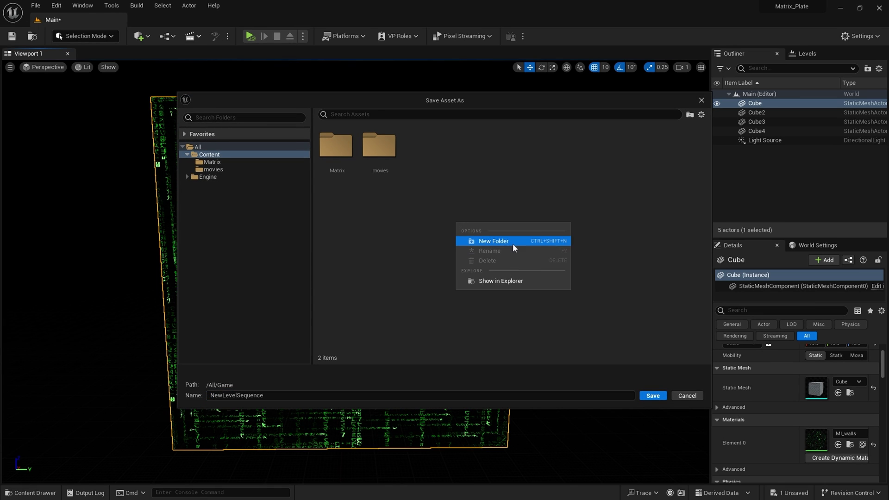
pyautogui.click(513, 243)
pyautogui.press('BackSpace')
pyautogui.write('cinematics')
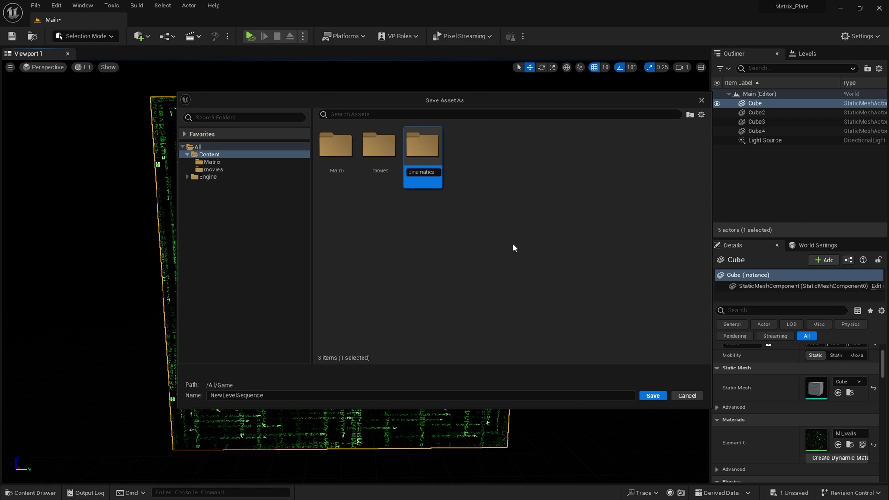
pyautogui.press('Return')
pyautogui.doubleClick(343, 186)
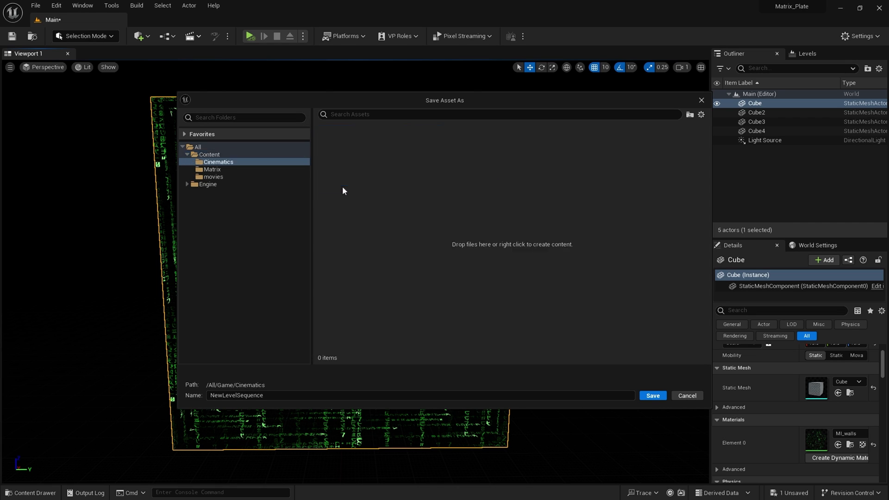
pyautogui.press('BackSpace')
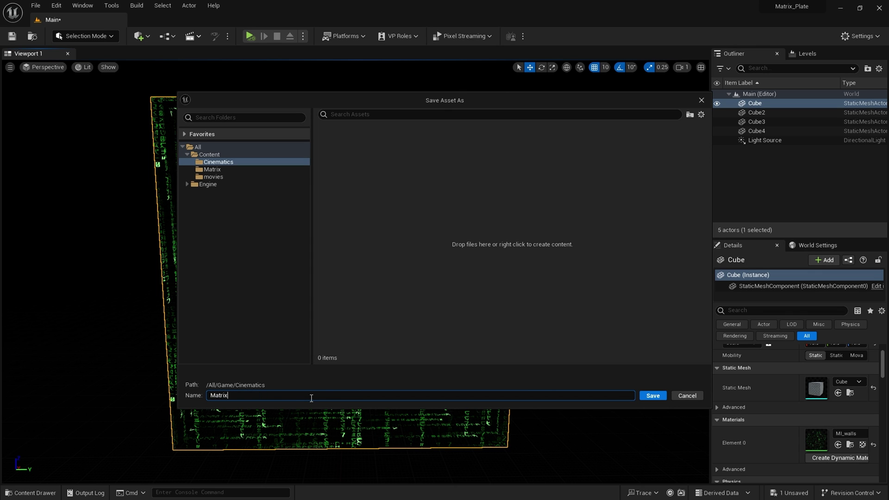
pyautogui.press('Return')
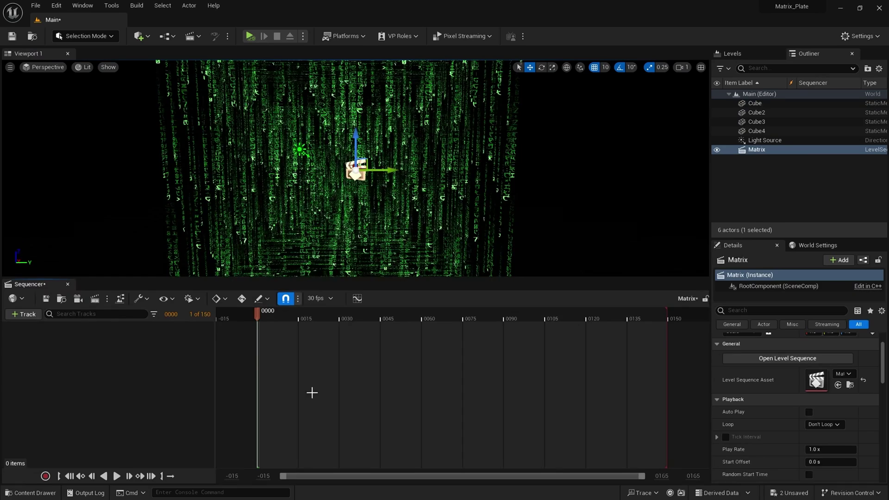
# Set the sequence frame rate to 24 fps (film) and enlarge the viewport
pyautogui.click(318, 298)
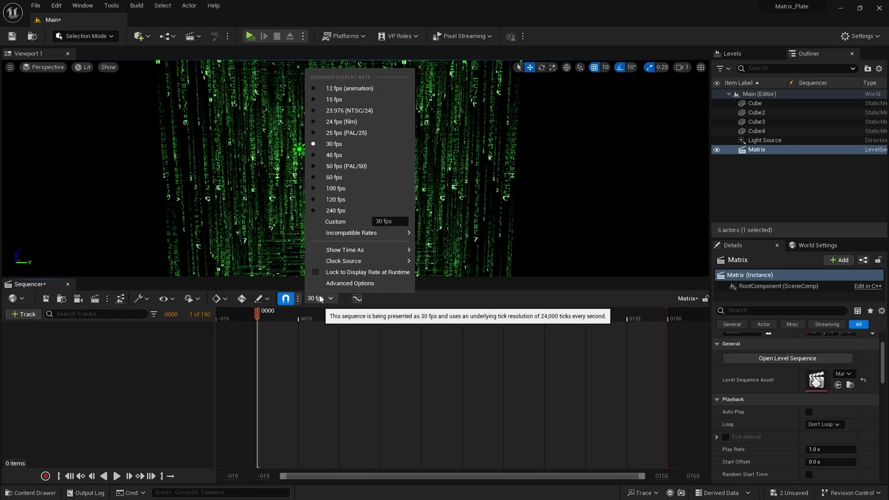
pyautogui.click(336, 121)
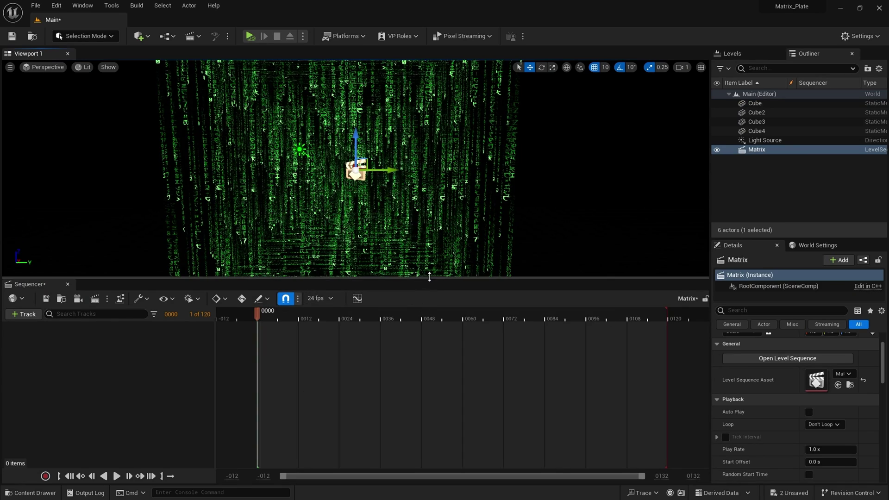
pyautogui.moveTo(428, 279); pyautogui.dragTo(428, 365)
# Place a Cine Camera Actor in the level with a 65 mm focal length
pyautogui.click(139, 36)
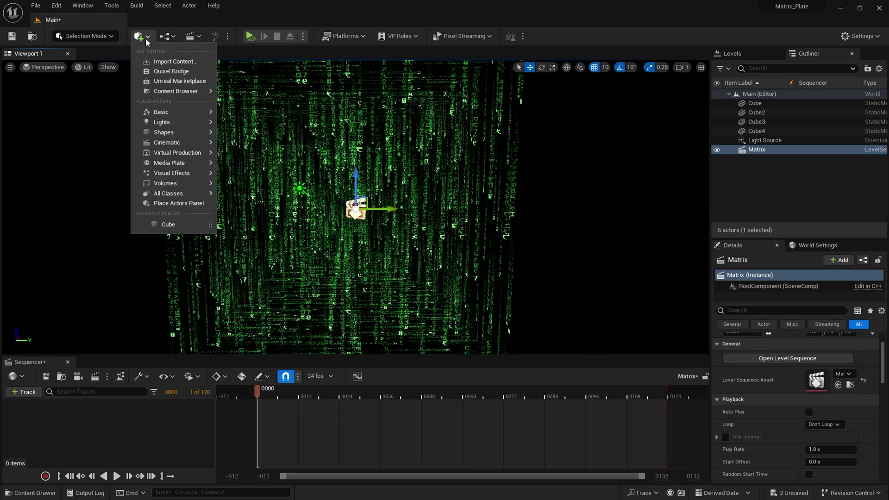
pyautogui.moveTo(183, 141)
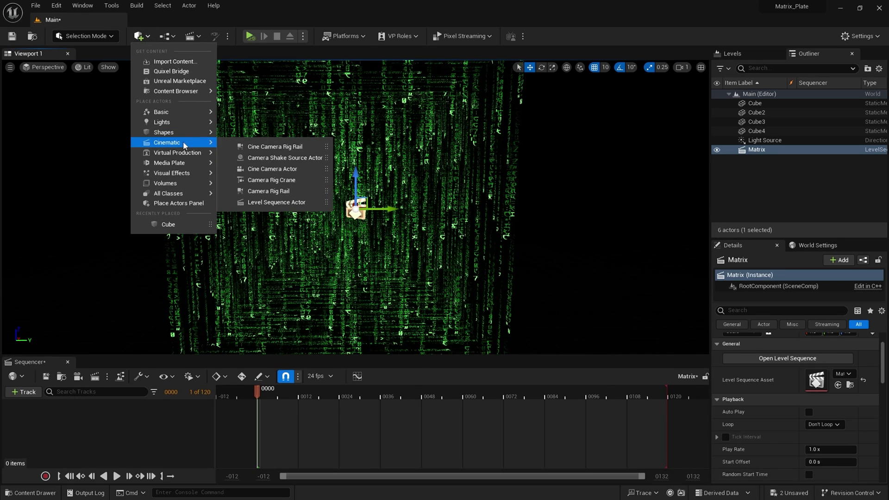
pyautogui.click(307, 170)
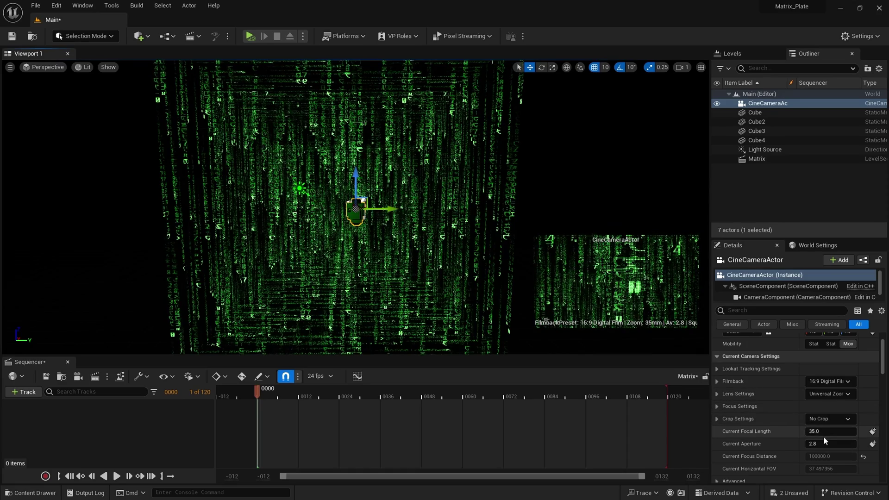
pyautogui.click(825, 433)
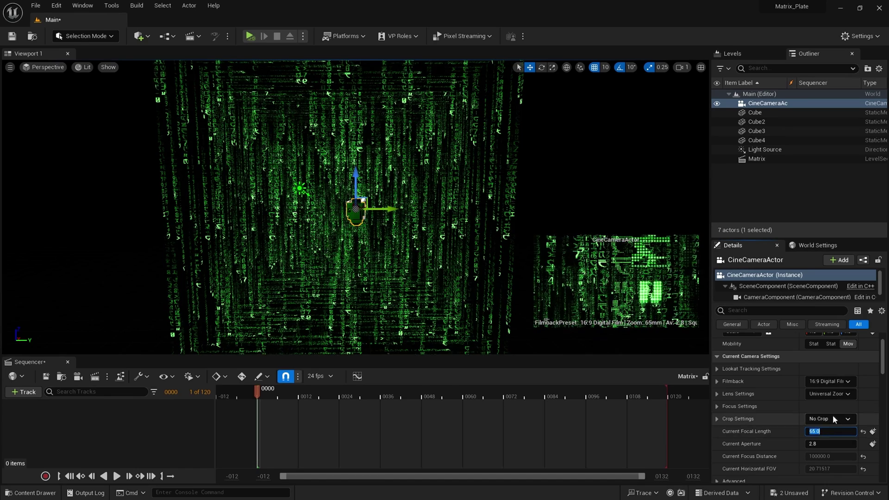
pyautogui.click(837, 444)
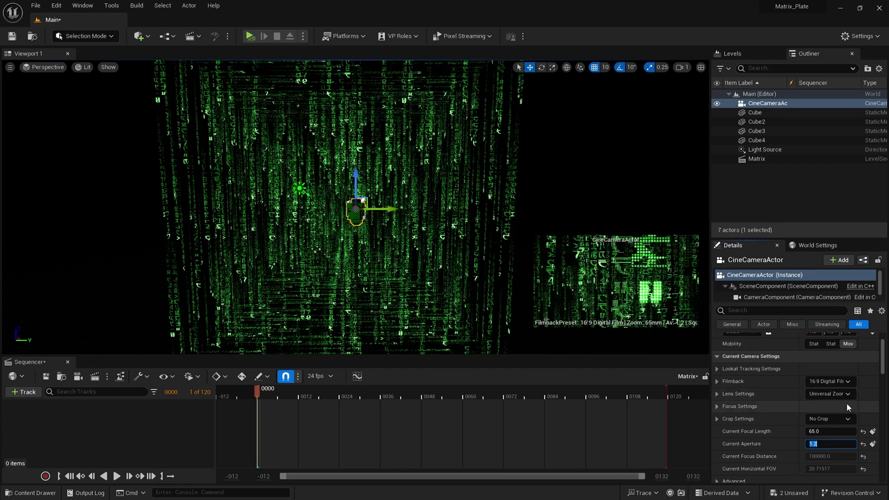
# Give the camera an IMAX 70mm filmback and a 2.39 crop aspect ratio
pyautogui.click(716, 385)
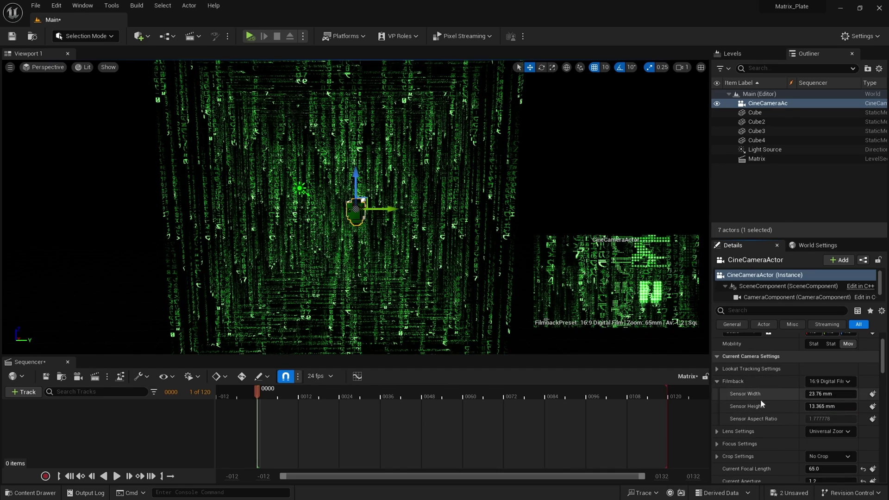
pyautogui.click(827, 383)
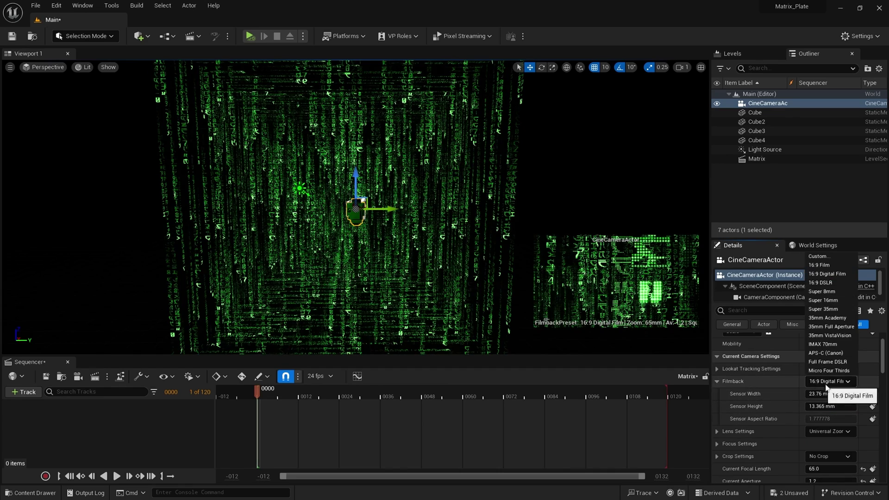
pyautogui.click(836, 344)
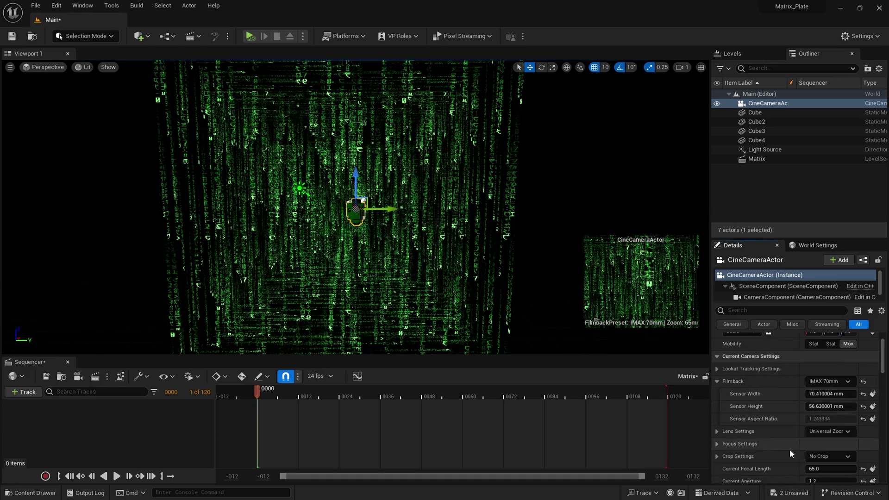
pyautogui.scroll(-2, 790, 451)
pyautogui.scroll(-2, 789, 452)
pyautogui.scroll(2, 789, 452)
pyautogui.click(719, 425)
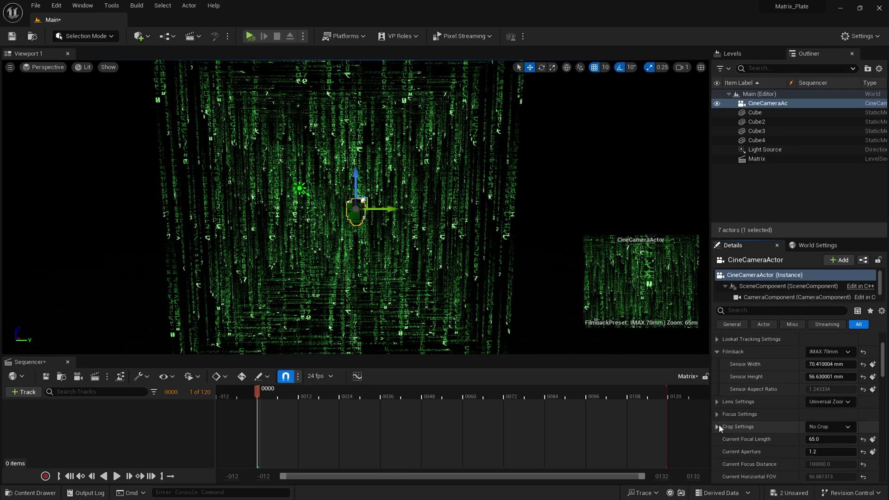
pyautogui.click(832, 426)
pyautogui.click(824, 464)
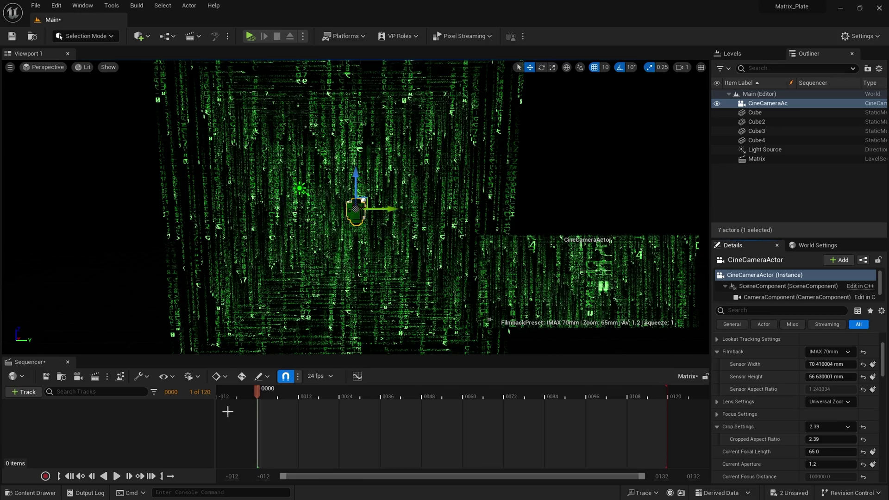
# Add the CineCameraActor to the Matrix sequence and switch to the Cinematic Viewport
pyautogui.click(747, 105)
pyautogui.moveTo(747, 105); pyautogui.dragTo(383, 423)
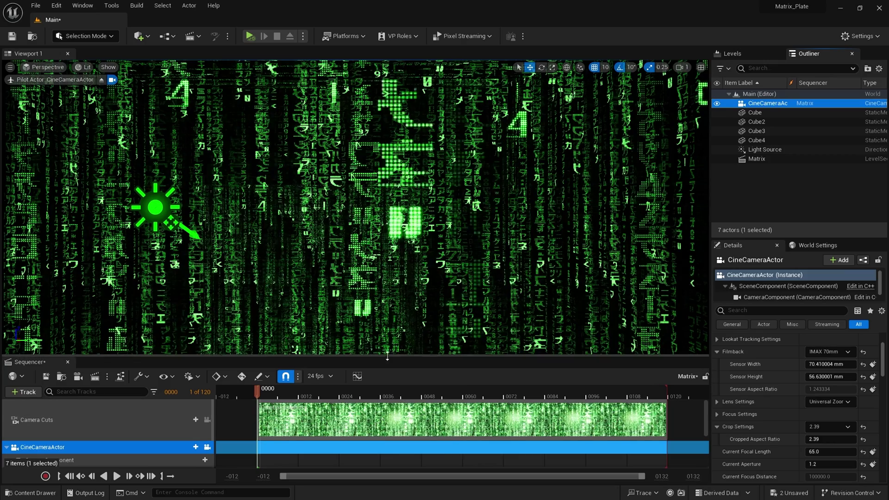
pyautogui.moveTo(389, 355); pyautogui.dragTo(389, 327)
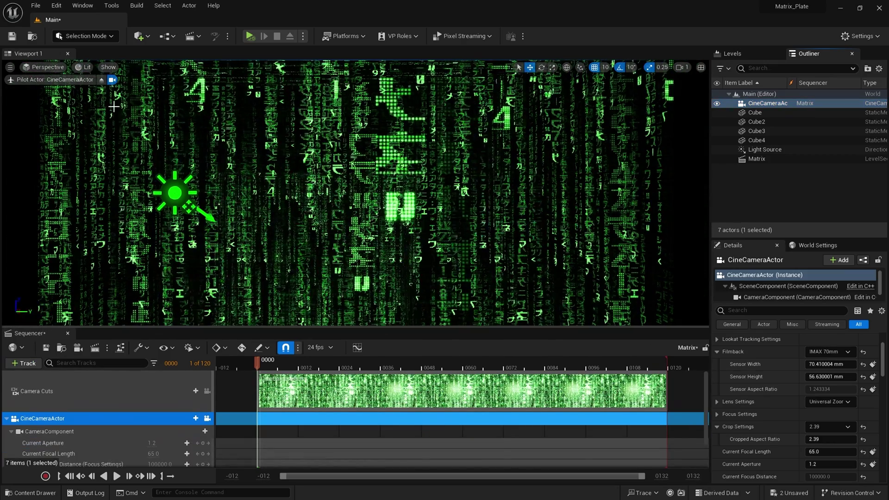
pyautogui.click(33, 66)
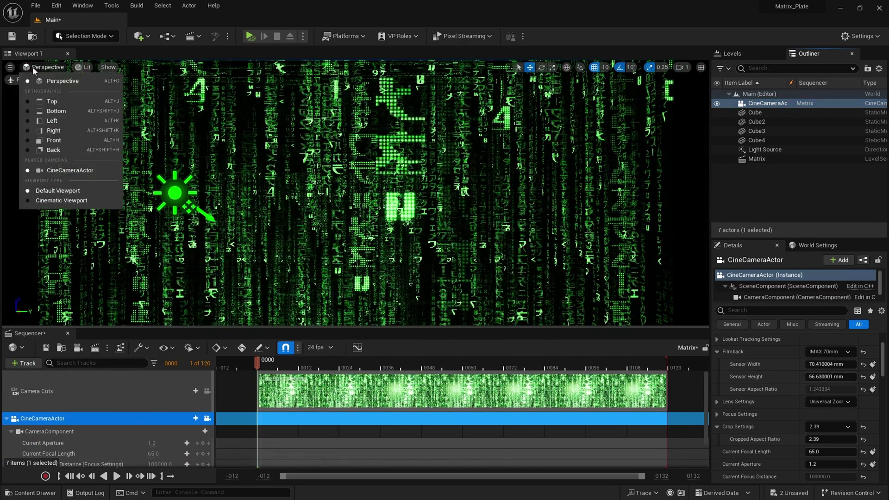
pyautogui.click(56, 202)
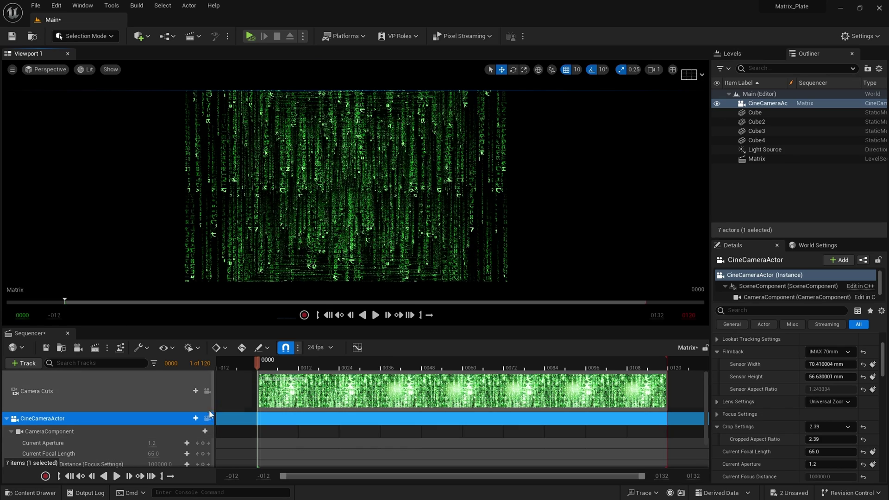
# Set the playback end to frame 500 and stretch the Camera Cuts section to match
pyautogui.click(690, 315)
pyautogui.write('500')
pyautogui.press('Return')
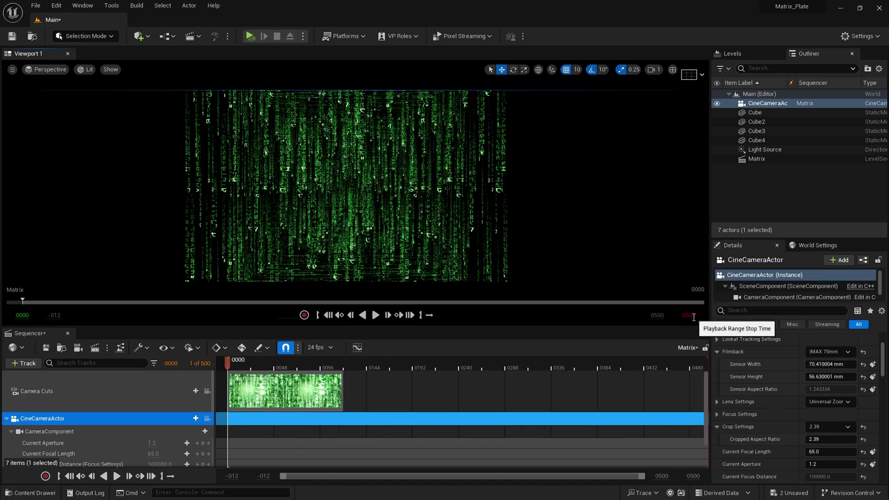
pyautogui.moveTo(342, 391); pyautogui.dragTo(711, 393)
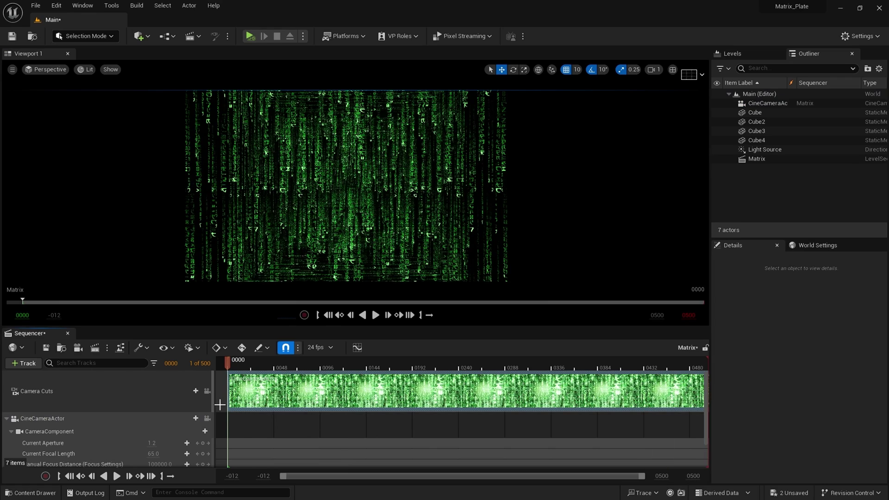
pyautogui.scroll(-1, 220, 405)
pyautogui.scroll(-1, 222, 405)
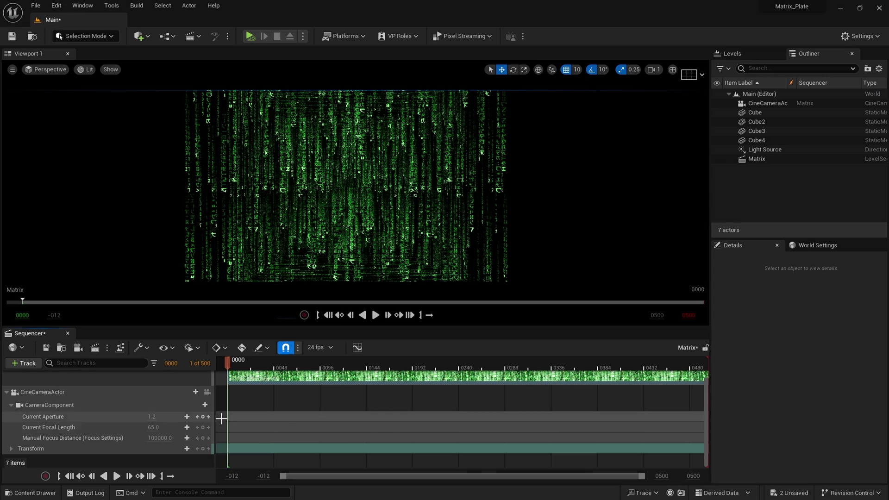
# Add a transform key for the camera at frame 0
pyautogui.click(206, 450)
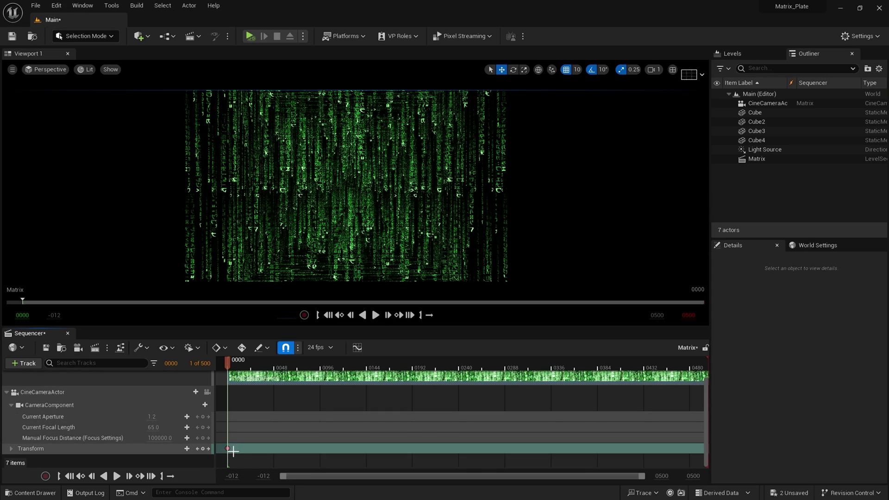
pyautogui.click(227, 450)
pyautogui.rightClick(227, 450)
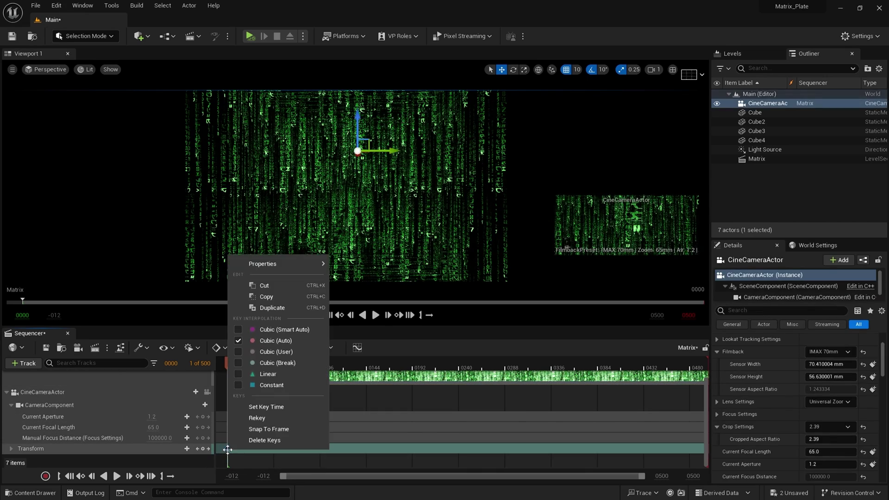
pyautogui.click(273, 330)
# Lock the viewport to the cine camera and enable Auto Key
pyautogui.click(207, 393)
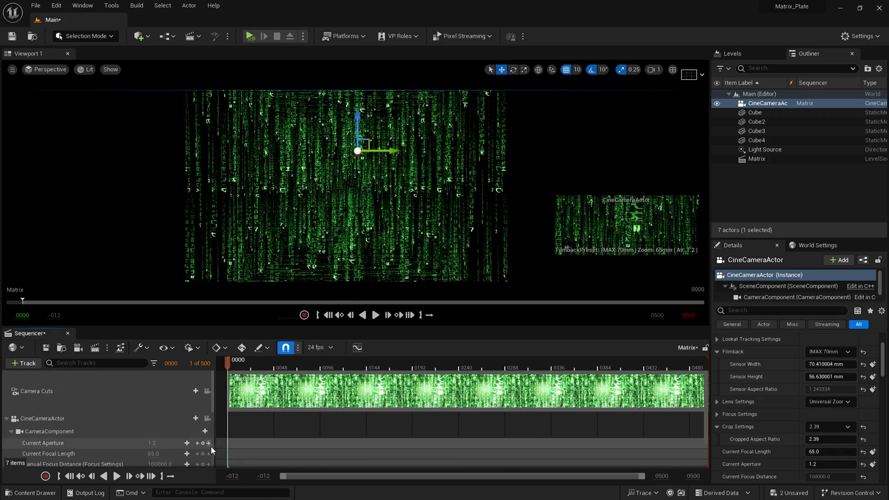
pyautogui.click(208, 421)
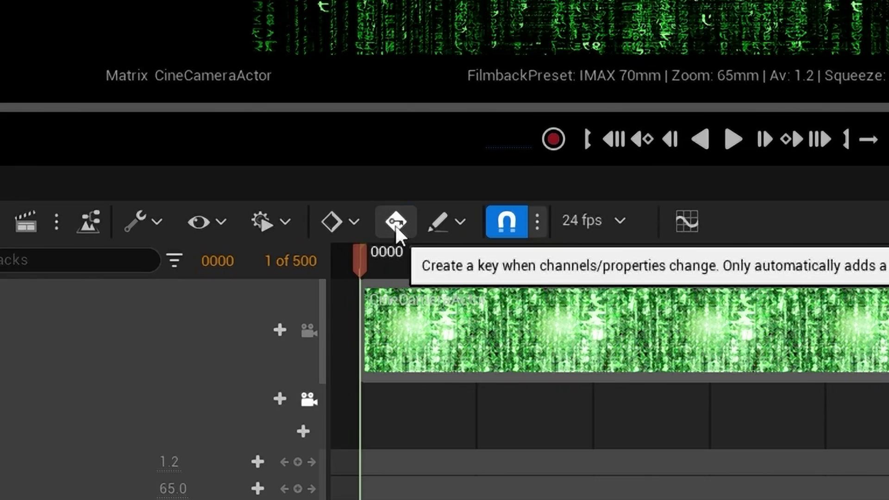
pyautogui.click(241, 350)
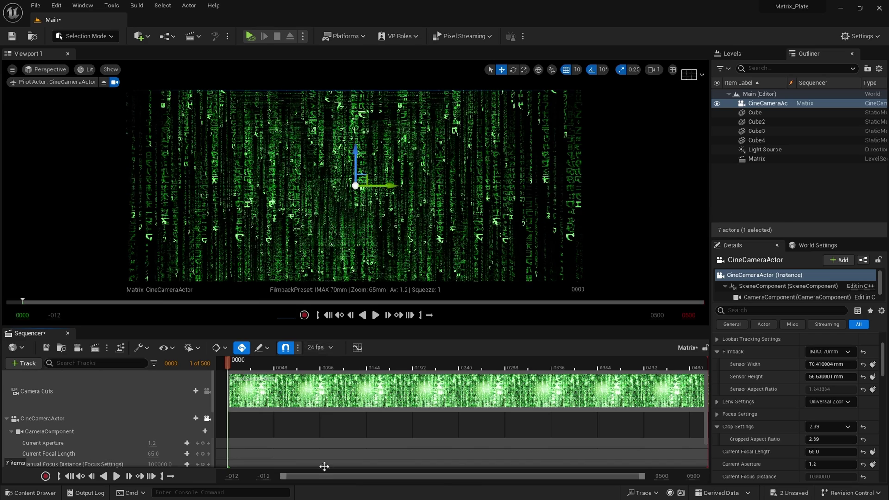
pyautogui.scroll(-2, 320, 423)
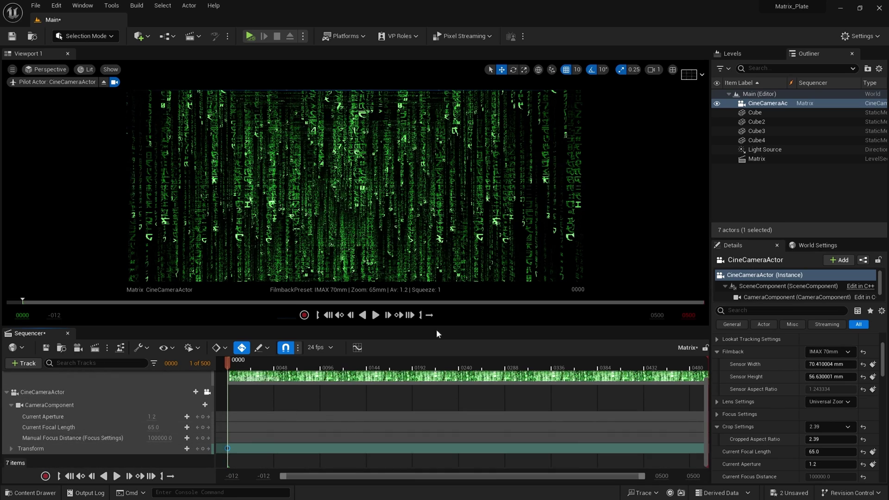
# Jump to the end frame, then play and pause the shot from the start, ending back at frame 0
pyautogui.click(410, 315)
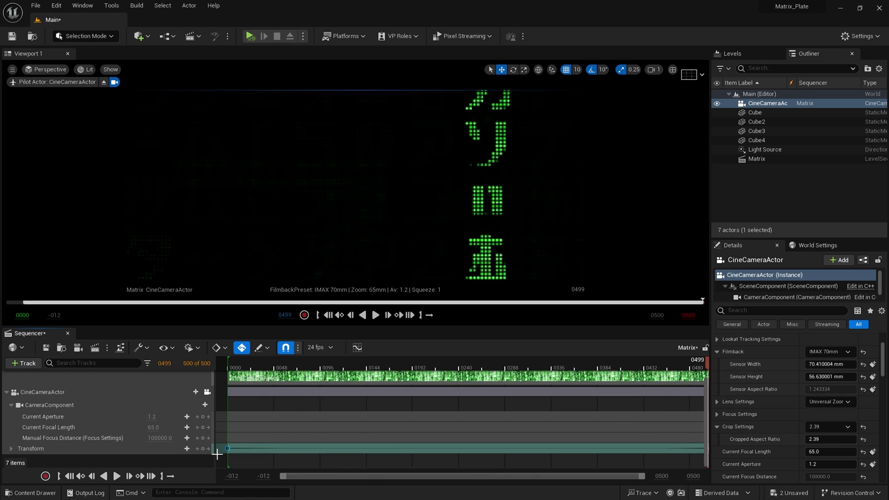
pyautogui.click(328, 315)
pyautogui.click(376, 315)
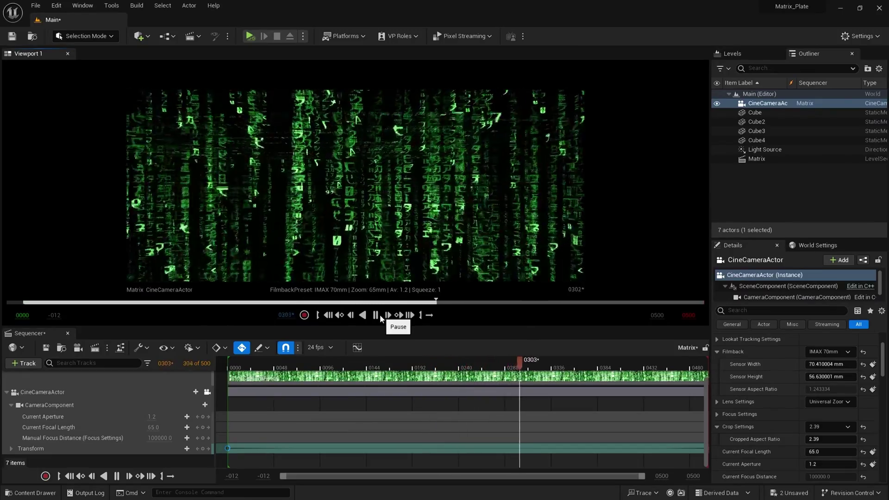
pyautogui.click(376, 315)
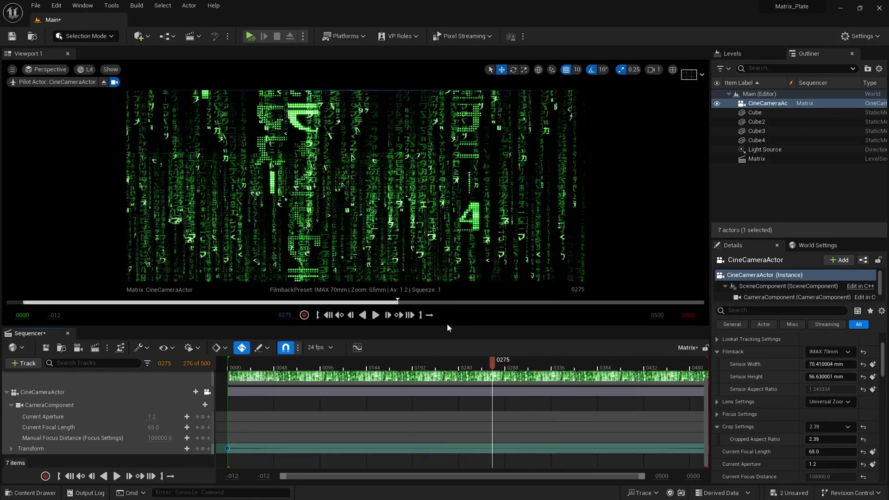
pyautogui.click(328, 315)
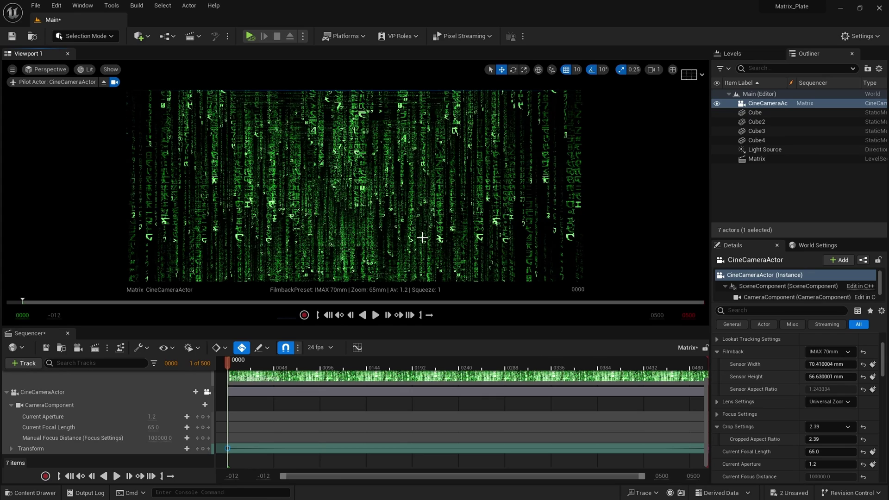
# Expand the camera's Transform > Location tracks to inspect the Z channel, then view full screen
pyautogui.click(12, 449)
pyautogui.scroll(-2, 46, 452)
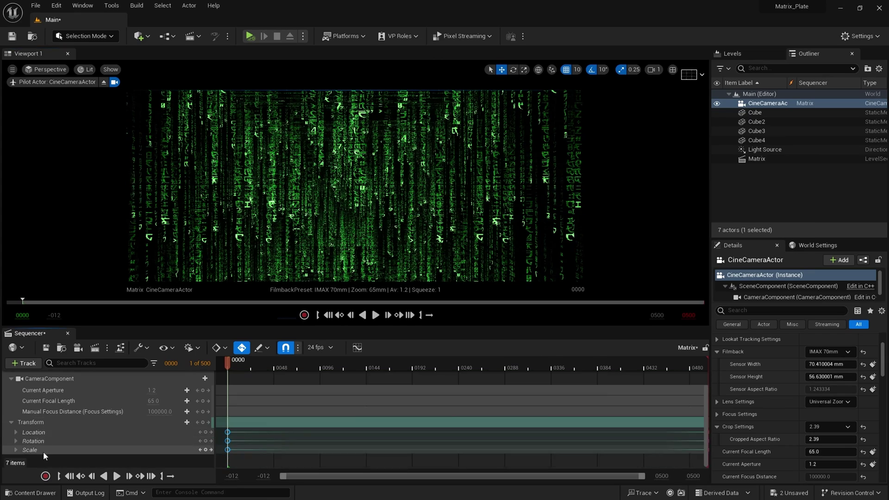
pyautogui.click(16, 432)
pyautogui.scroll(-1, 84, 432)
pyautogui.click(72, 435)
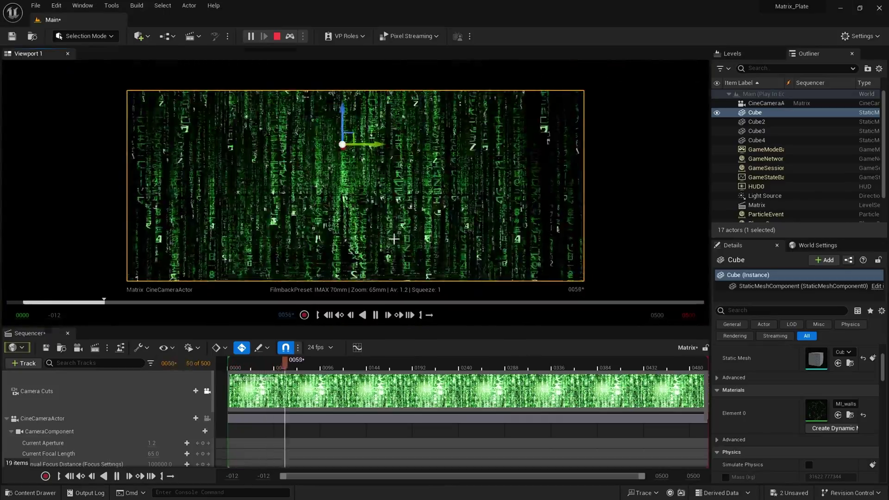
pyautogui.press('F11')
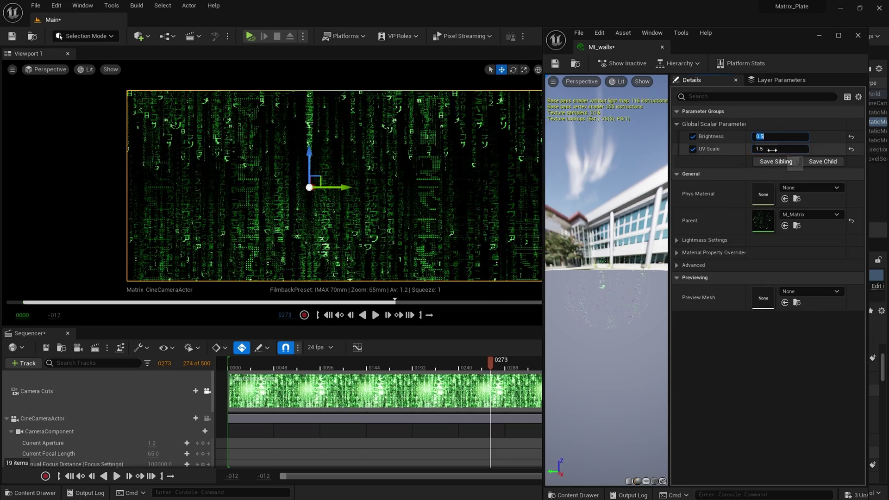
# Close MI_walls, then on the cine camera uncheck ISO and set Shutter Speed to 48
pyautogui.click(858, 36)
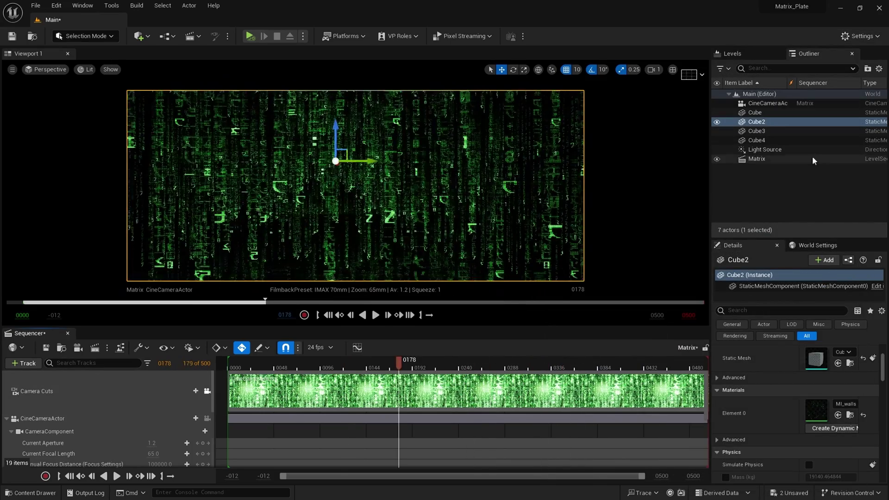
pyautogui.click(768, 102)
pyautogui.click(783, 310)
pyautogui.write('iso')
pyautogui.click(741, 376)
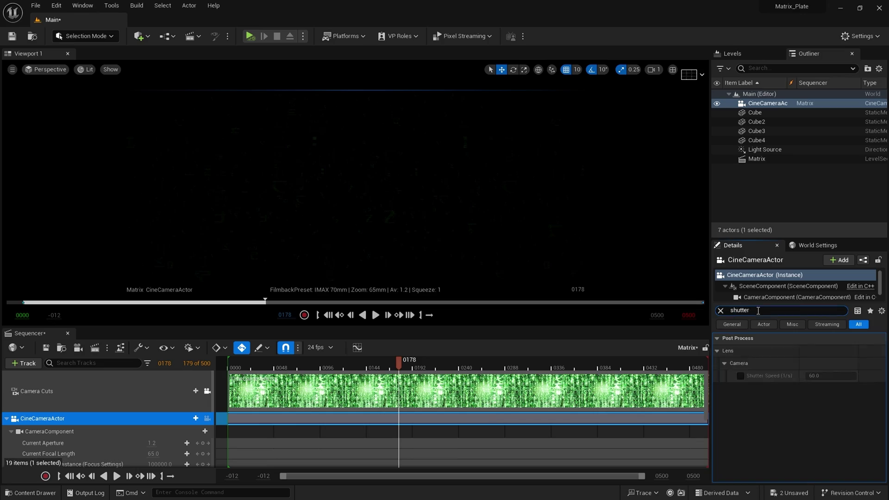
pyautogui.click(839, 376)
pyautogui.write('48')
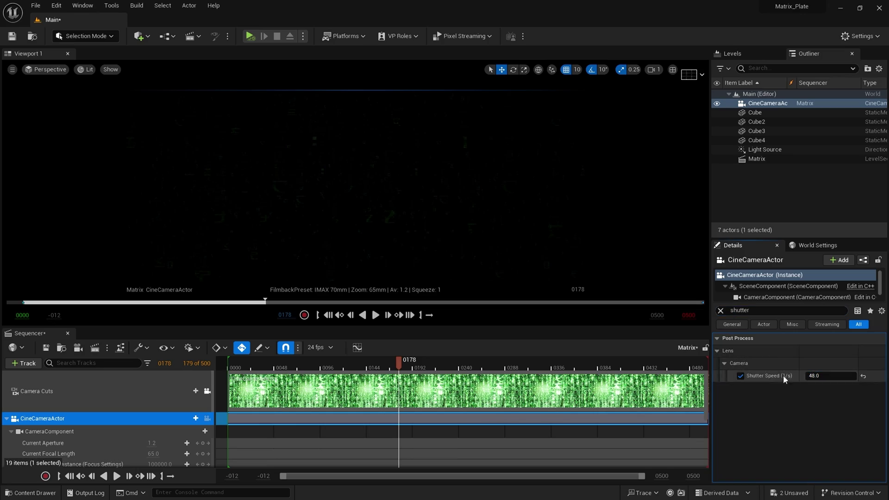
# Set the camera's Exposure Compensation to 5.0 and save the level and sequence
pyautogui.click(782, 310)
pyautogui.write('exp')
pyautogui.click(830, 388)
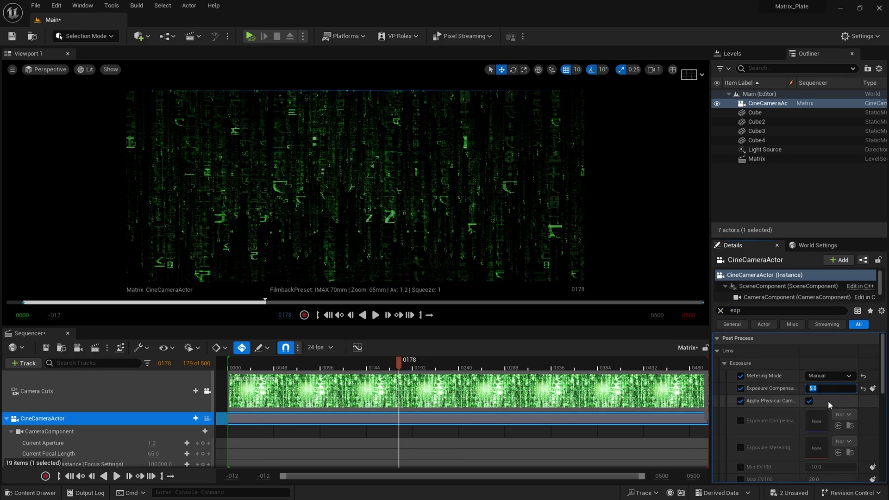
pyautogui.hotkey('ctrl', 's')
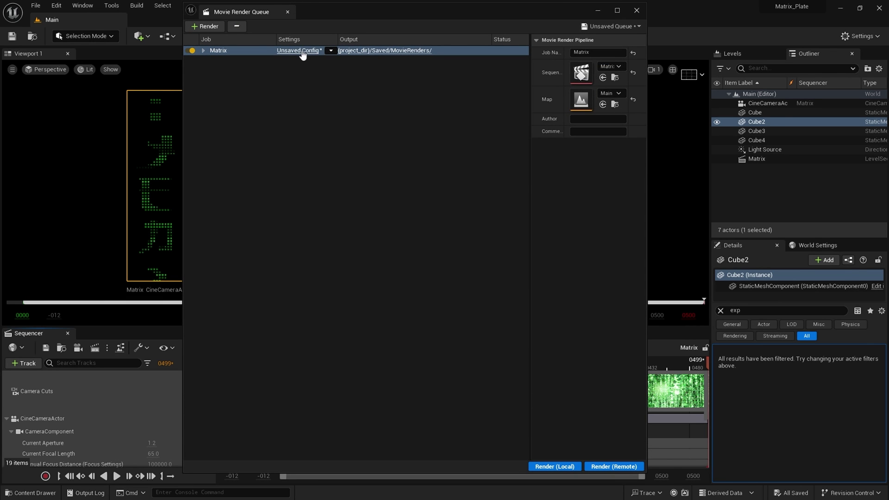
# Replace the jpg Sequence export with .exr Sequence [16bit] and add Anti-aliasing and Game Overrides
pyautogui.click(299, 51)
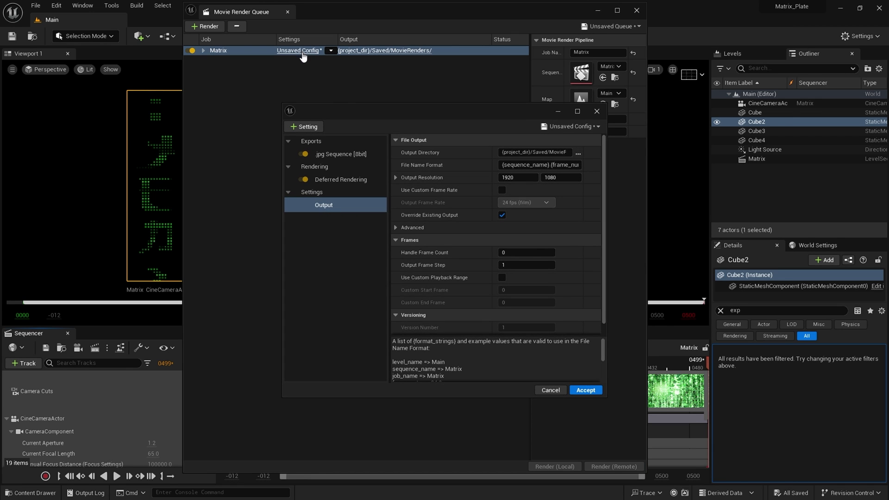
pyautogui.click(329, 155)
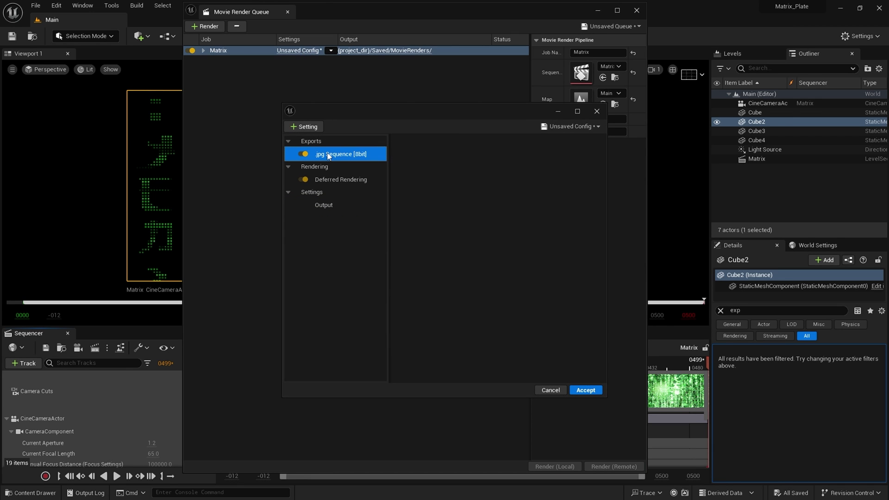
pyautogui.press('Delete')
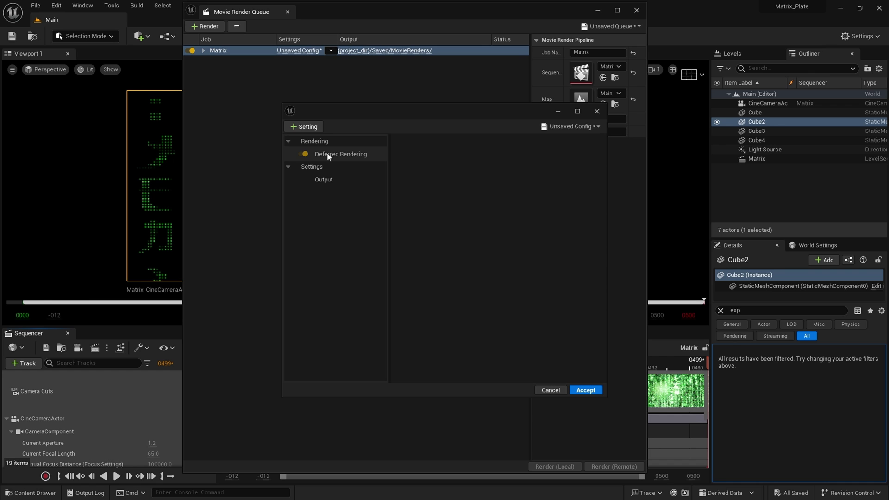
pyautogui.click(306, 127)
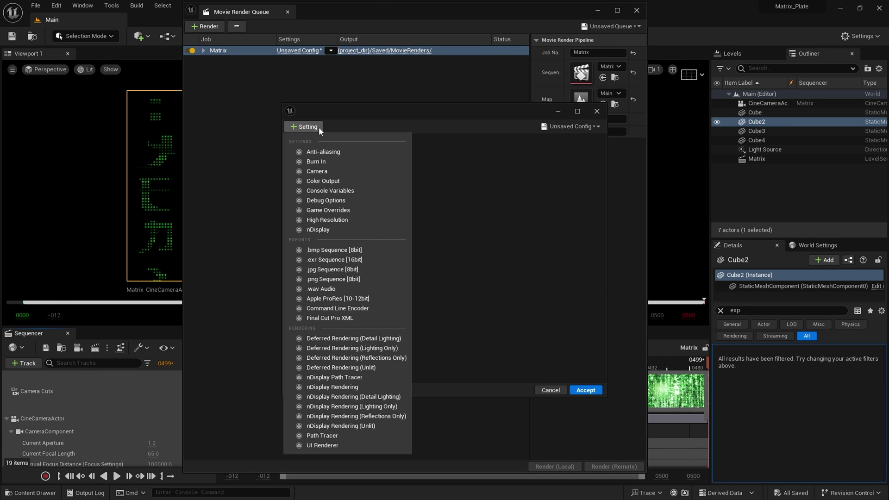
pyautogui.click(321, 152)
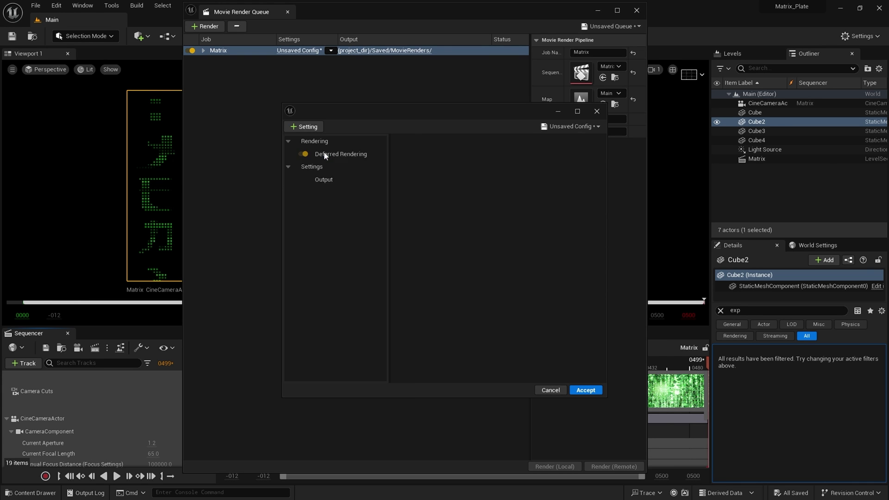
pyautogui.click(315, 127)
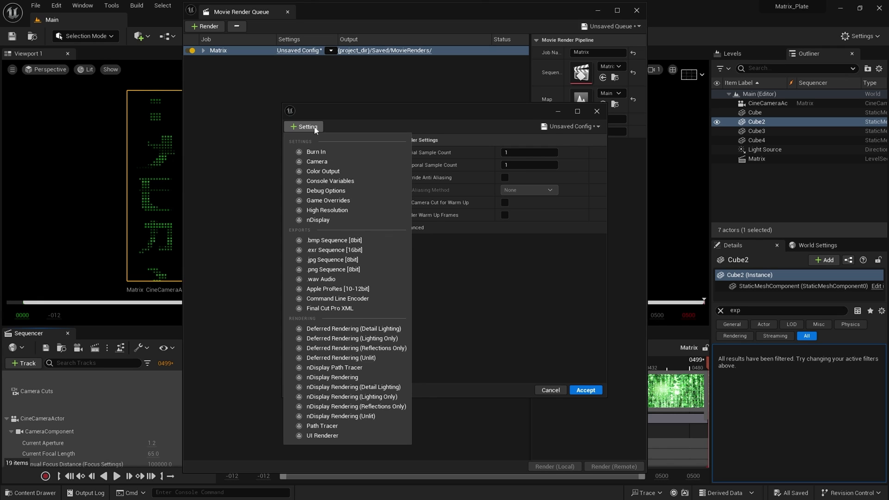
pyautogui.click(323, 202)
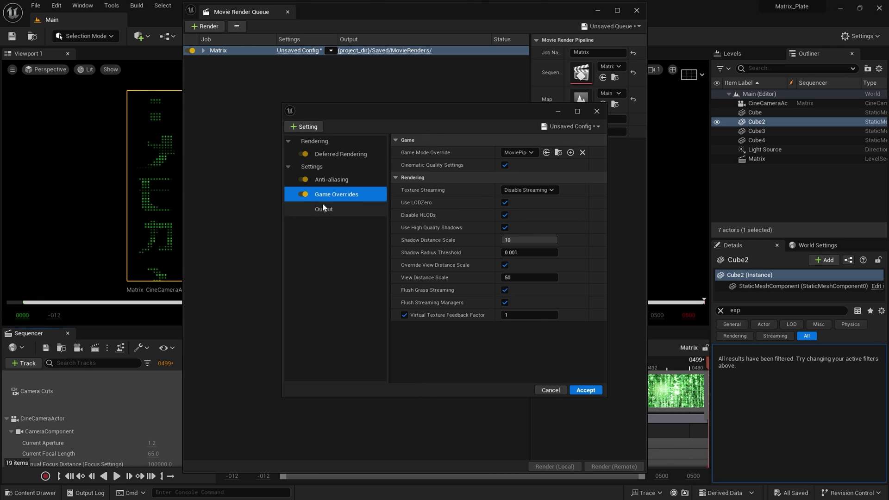
pyautogui.click(305, 128)
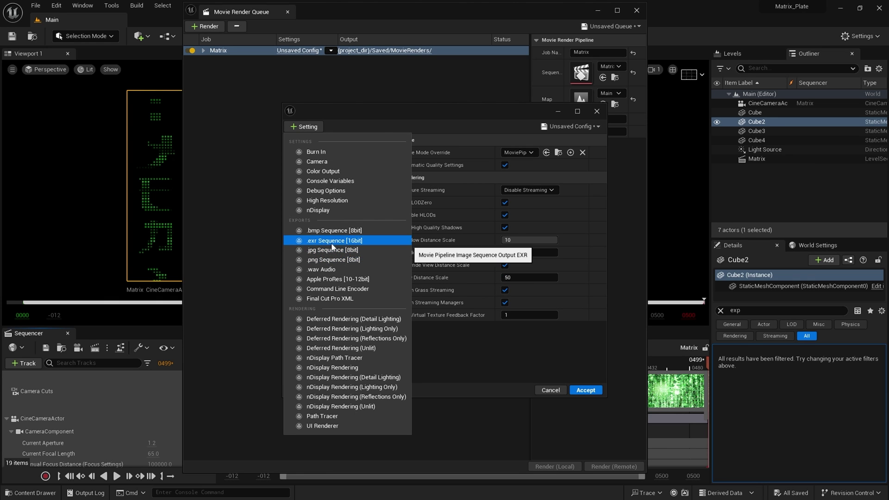
pyautogui.click(331, 242)
pyautogui.click(306, 127)
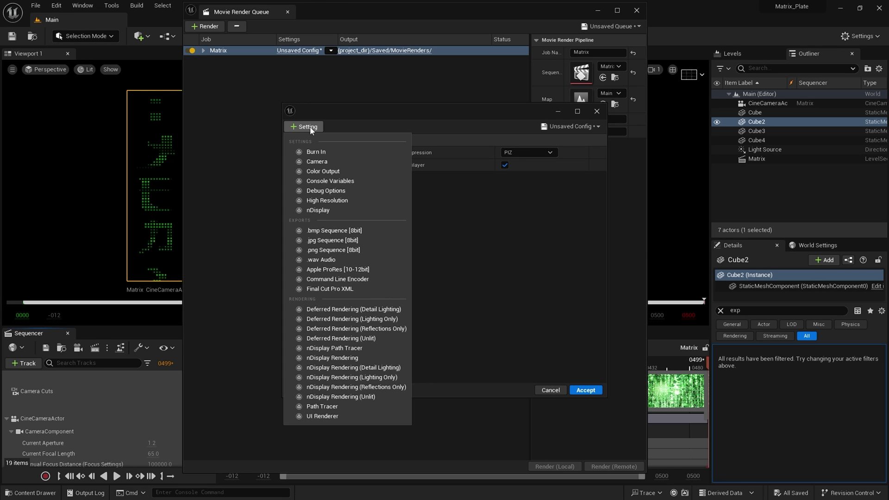
# Set Spatial and Temporal Sample Counts to 8 and enable Override Anti Aliasing
pyautogui.click(465, 111)
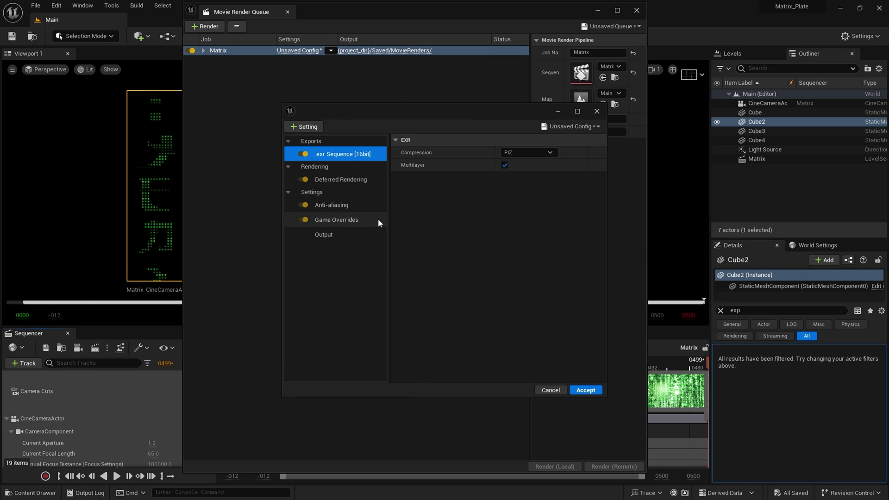
pyautogui.click(345, 205)
pyautogui.click(530, 151)
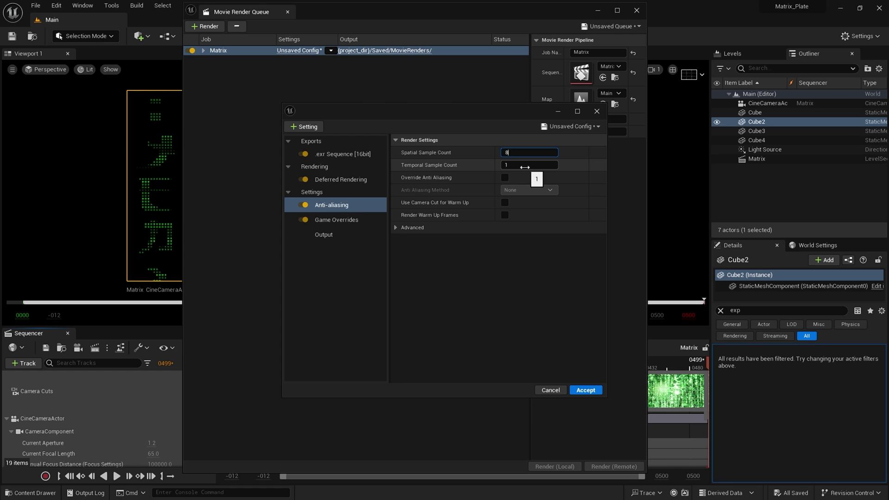
pyautogui.click(525, 165)
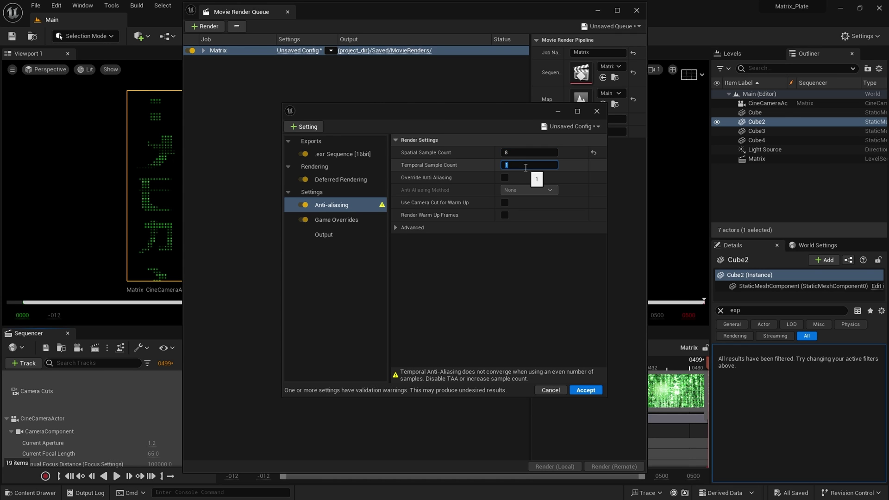
pyautogui.press('Return')
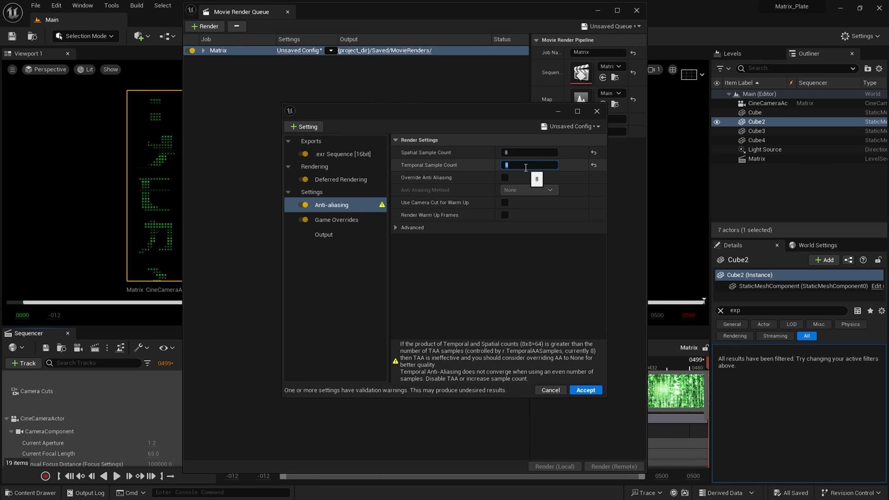
pyautogui.click(504, 178)
# Set the output folder to Renders/matrix/plate and the resolution to 3840x2160
pyautogui.click(324, 234)
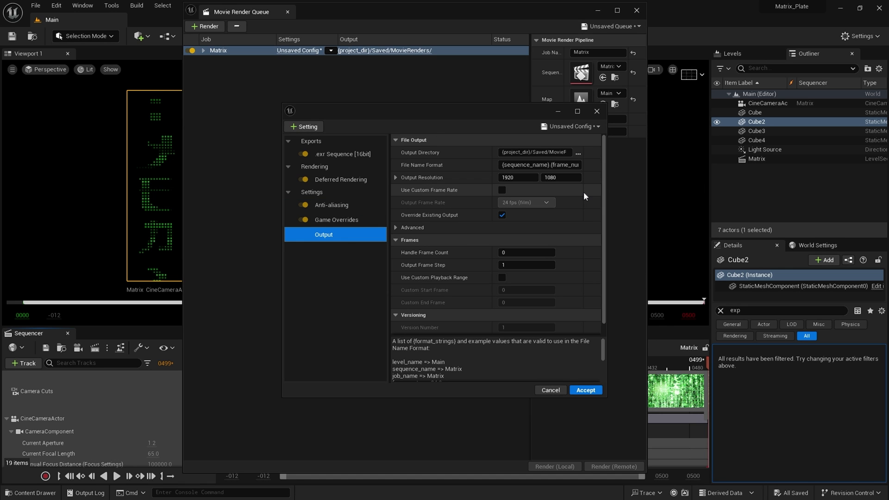
pyautogui.click(578, 153)
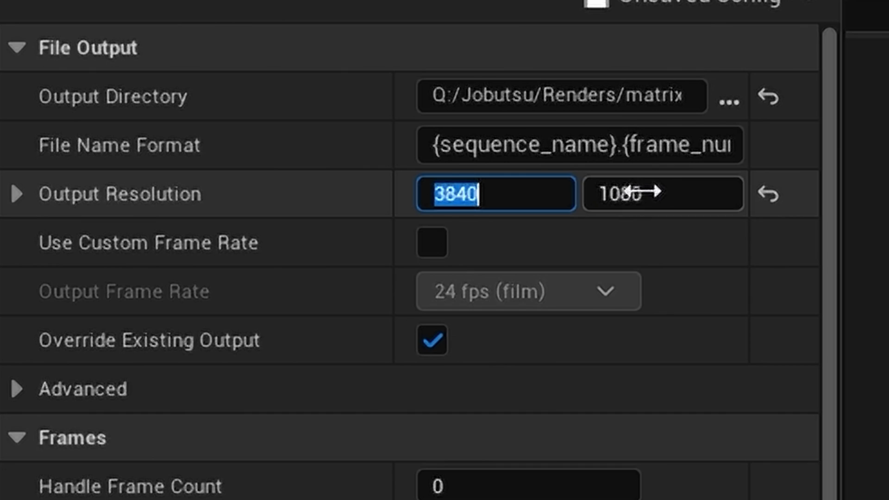
pyautogui.click(671, 194)
pyautogui.click(709, 199)
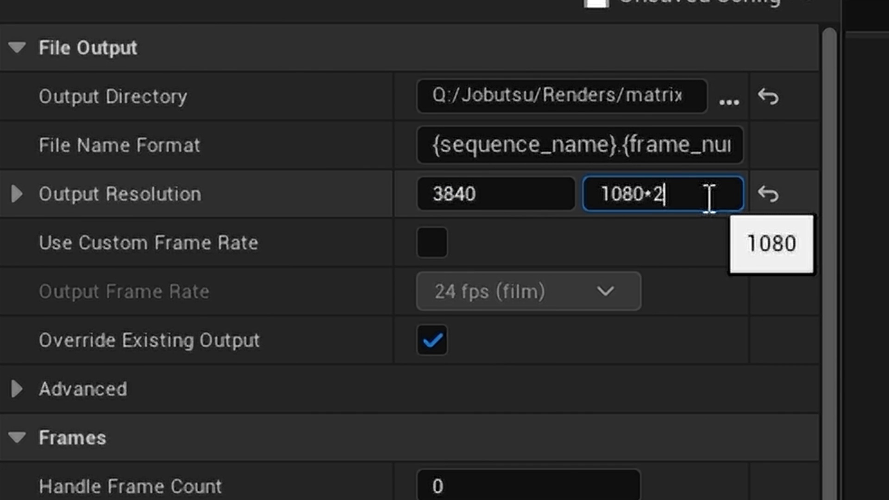
pyautogui.press('Return')
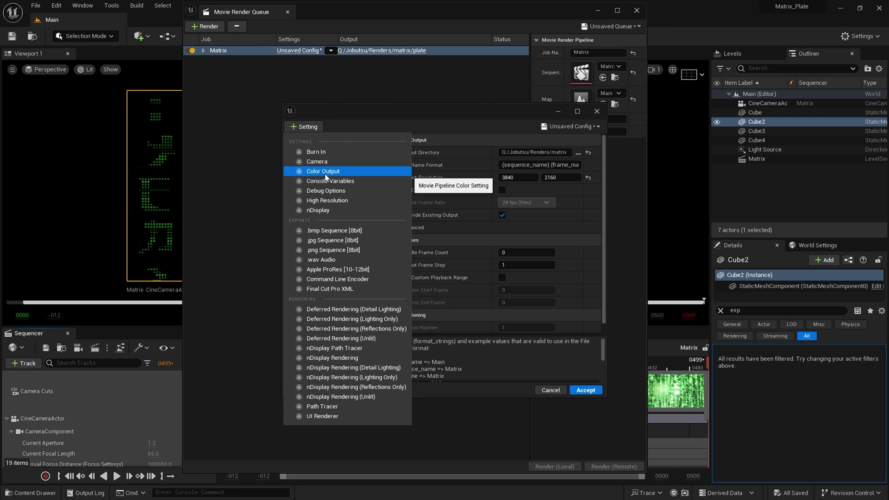
# Add Color Output with the tone curve disabled and accept the config
pyautogui.click(325, 174)
pyautogui.click(396, 141)
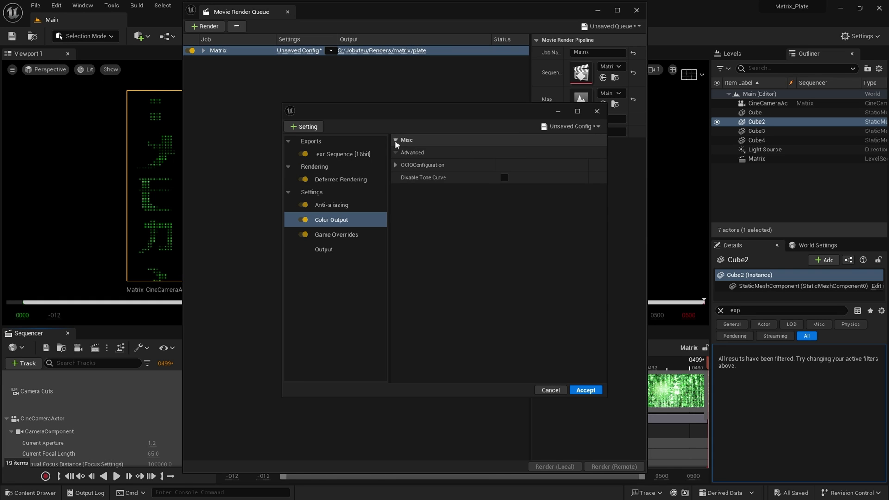
pyautogui.click(586, 390)
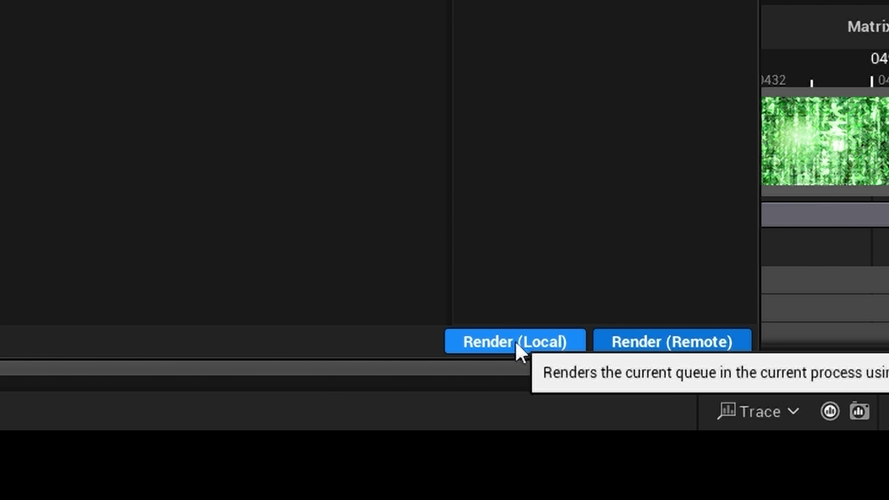
# Launch the local Movie Render Queue render of the 500-frame Matrix sequence
pyautogui.click(515, 341)
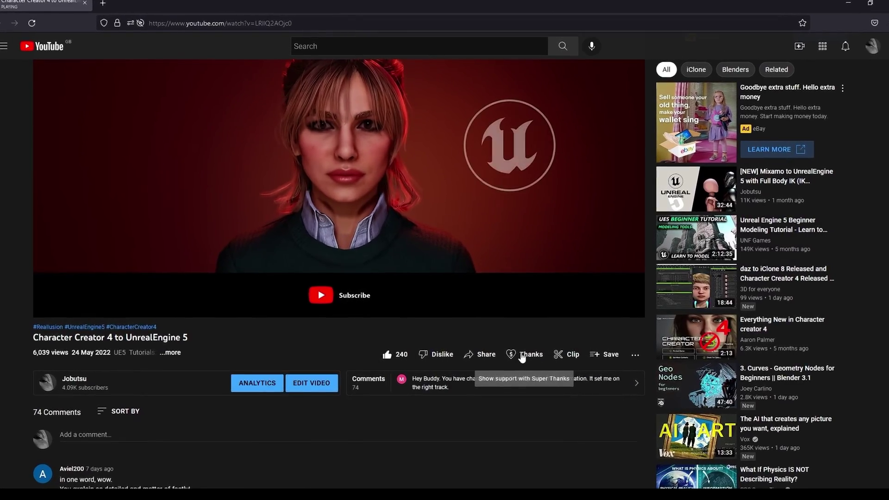
# Pick a £50.00 Super Thanks tip on the Character Creator 4 to UnrealEngine 5 video
pyautogui.click(521, 358)
pyautogui.click(528, 287)
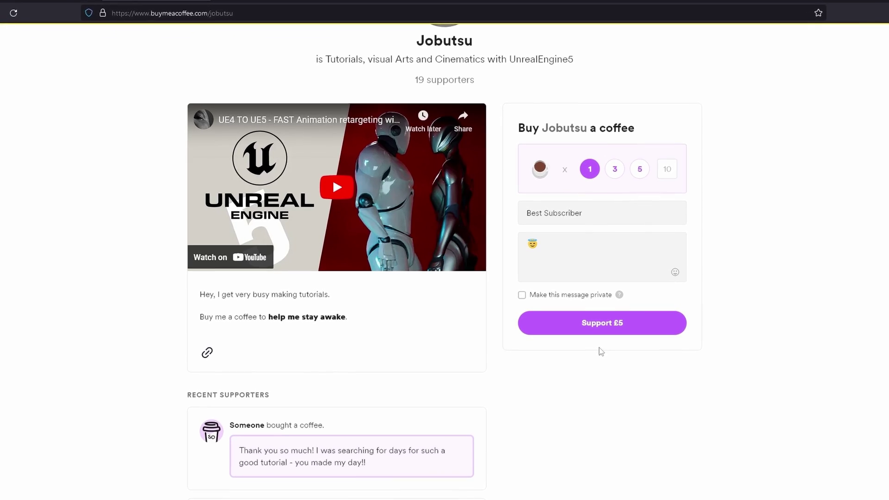
# Begin the £5 Buy Me a Coffee support payment to bring up the card checkout form
pyautogui.click(602, 329)
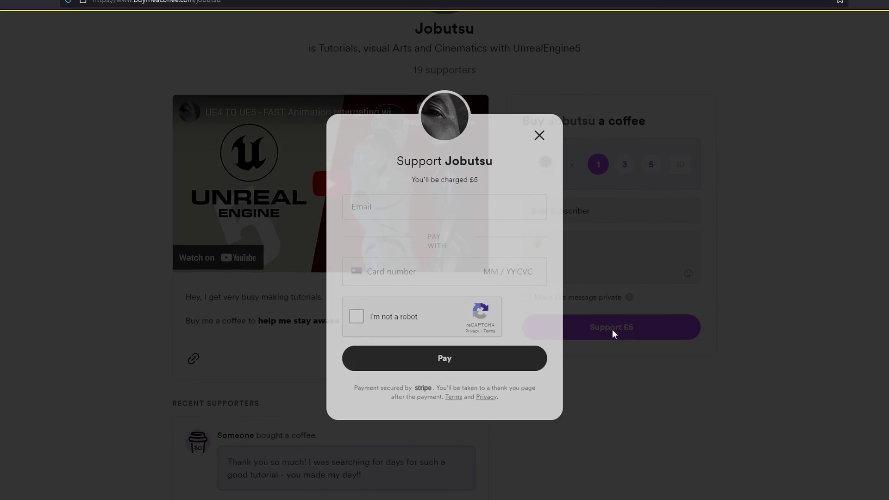